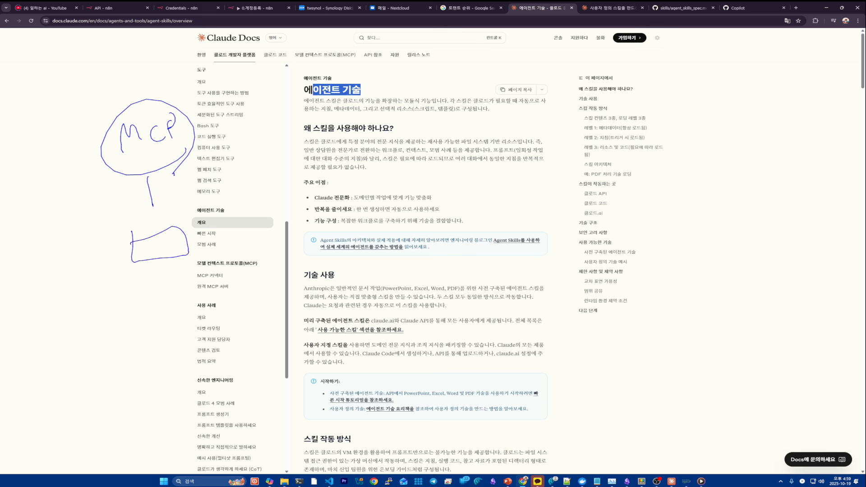
- Handwrite a label in the box below the MCP circle, and draw a second labelled box beneath it
{"action": "mouse_move", "coordinate": [176, 225]}
{"action": "left_mouse_down"}
{"action": "mouse_move", "coordinate": [183, 260]}
{"action": "mouse_move", "coordinate": [178, 228]}
{"action": "mouse_move", "coordinate": [145, 257]}
{"action": "mouse_move", "coordinate": [151, 251]}
{"action": "left_mouse_up"}
{"action": "mouse_move", "coordinate": [153, 240]}
{"action": "left_mouse_down"}
{"action": "mouse_move", "coordinate": [152, 257]}
{"action": "mouse_move", "coordinate": [161, 241]}
{"action": "left_mouse_up"}
{"action": "left_click_drag", "start_coordinate": [153, 252], "coordinate": [161, 242]}
{"action": "left_click_drag", "start_coordinate": [168, 240], "coordinate": [175, 246]}
{"action": "left_click_drag", "start_coordinate": [174, 239], "coordinate": [161, 279]}
{"action": "left_click_drag", "start_coordinate": [159, 271], "coordinate": [168, 279]}
{"action": "left_click_drag", "start_coordinate": [153, 293], "coordinate": [172, 287]}
{"action": "left_click_drag", "start_coordinate": [171, 280], "coordinate": [193, 280]}
{"action": "left_click_drag", "start_coordinate": [193, 266], "coordinate": [201, 281]}
{"action": "left_click_drag", "start_coordinate": [191, 287], "coordinate": [204, 280]}
{"action": "left_click_drag", "start_coordinate": [132, 276], "coordinate": [150, 311]}
{"action": "left_click_drag", "start_coordinate": [208, 265], "coordinate": [219, 301]}
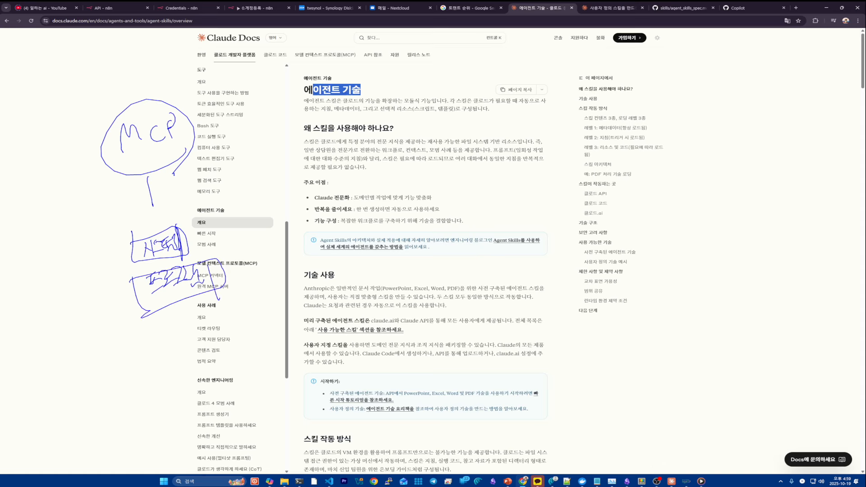
{"action": "left_click_drag", "start_coordinate": [145, 315], "coordinate": [217, 293]}
- Write LLM beside the boxes and draw a third box connected to it and to a circle over the article text
{"action": "mouse_move", "coordinate": [51, 299]}
{"action": "left_mouse_down"}
{"action": "mouse_move", "coordinate": [55, 324]}
{"action": "mouse_move", "coordinate": [103, 307]}
{"action": "left_mouse_up"}
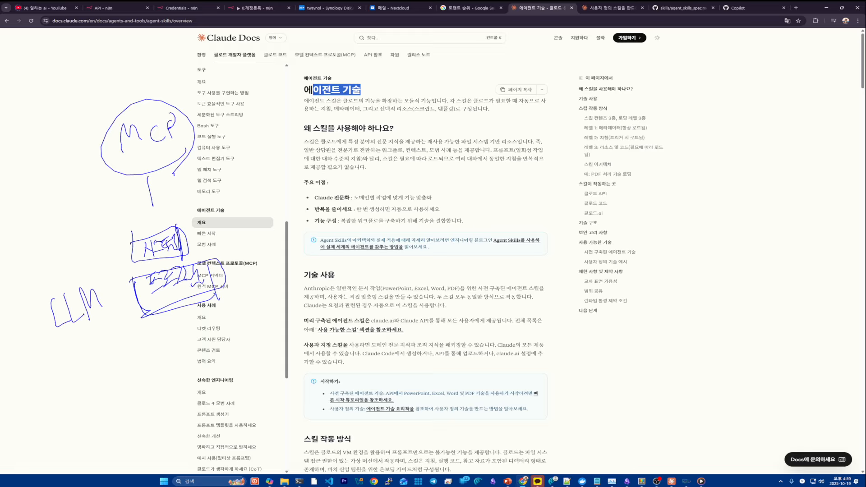
{"action": "mouse_move", "coordinate": [173, 334]}
{"action": "left_mouse_down"}
{"action": "mouse_move", "coordinate": [166, 339]}
{"action": "mouse_move", "coordinate": [183, 339]}
{"action": "mouse_move", "coordinate": [185, 324]}
{"action": "mouse_move", "coordinate": [199, 318]}
{"action": "left_mouse_up"}
{"action": "mouse_move", "coordinate": [142, 320]}
{"action": "left_mouse_down"}
{"action": "mouse_move", "coordinate": [234, 333]}
{"action": "mouse_move", "coordinate": [165, 363]}
{"action": "left_mouse_up"}
{"action": "mouse_move", "coordinate": [135, 319]}
{"action": "left_mouse_down"}
{"action": "mouse_move", "coordinate": [172, 357]}
{"action": "mouse_move", "coordinate": [139, 364]}
{"action": "left_mouse_up"}
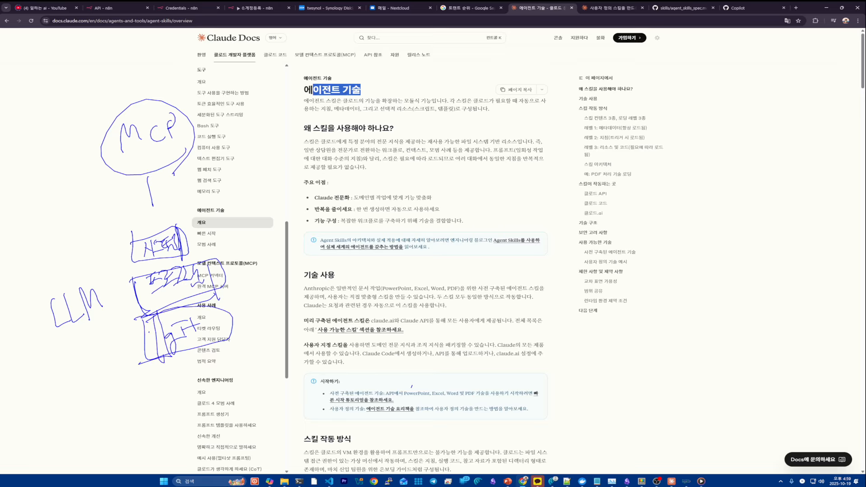
{"action": "left_click_drag", "start_coordinate": [114, 309], "coordinate": [173, 340]}
{"action": "mouse_move", "coordinate": [234, 318]}
{"action": "left_mouse_down"}
{"action": "mouse_move", "coordinate": [295, 299]}
{"action": "mouse_move", "coordinate": [334, 300]}
{"action": "left_mouse_up"}
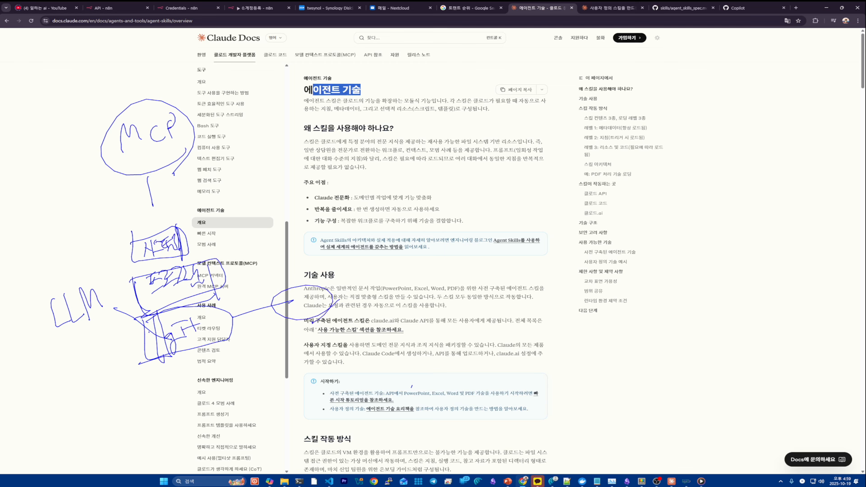
- Draw a DB box at the bottom of the stack, connected to a second circle, and underline the LLM label
{"action": "left_click_drag", "start_coordinate": [168, 369], "coordinate": [179, 397]}
{"action": "mouse_move", "coordinate": [169, 367]}
{"action": "left_mouse_down"}
{"action": "mouse_move", "coordinate": [182, 369]}
{"action": "mouse_move", "coordinate": [179, 394]}
{"action": "left_mouse_up"}
{"action": "left_click_drag", "start_coordinate": [196, 360], "coordinate": [202, 388]}
{"action": "left_click_drag", "start_coordinate": [152, 372], "coordinate": [167, 410]}
{"action": "mouse_move", "coordinate": [152, 371]}
{"action": "left_mouse_down"}
{"action": "mouse_move", "coordinate": [199, 358]}
{"action": "mouse_move", "coordinate": [233, 393]}
{"action": "left_mouse_up"}
{"action": "left_click_drag", "start_coordinate": [222, 391], "coordinate": [157, 411]}
{"action": "left_click_drag", "start_coordinate": [165, 364], "coordinate": [178, 405]}
{"action": "left_click_drag", "start_coordinate": [42, 339], "coordinate": [125, 320]}
{"action": "left_click_drag", "start_coordinate": [225, 375], "coordinate": [329, 356]}
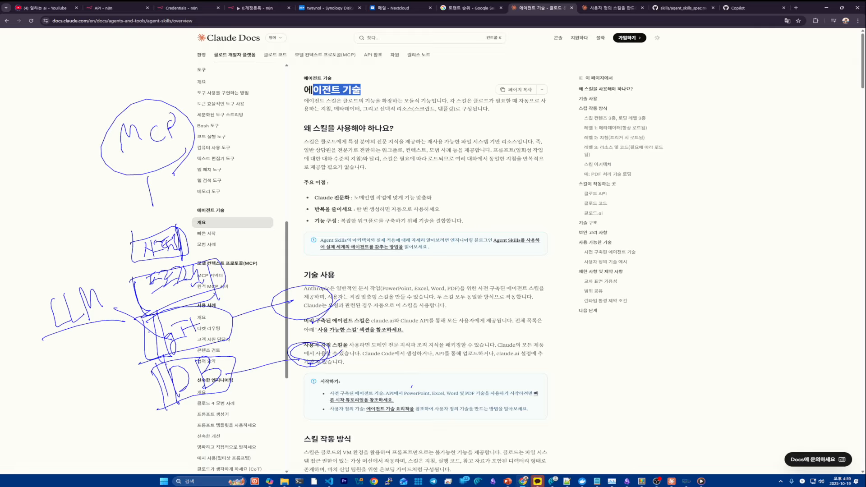
- Mark the connector lines beside the lower two boxes and clear all handwritten annotations from the page
{"action": "left_click_drag", "start_coordinate": [202, 315], "coordinate": [226, 312]}
{"action": "left_click_drag", "start_coordinate": [212, 354], "coordinate": [237, 358]}
{"action": "key", "text": "Escape"}
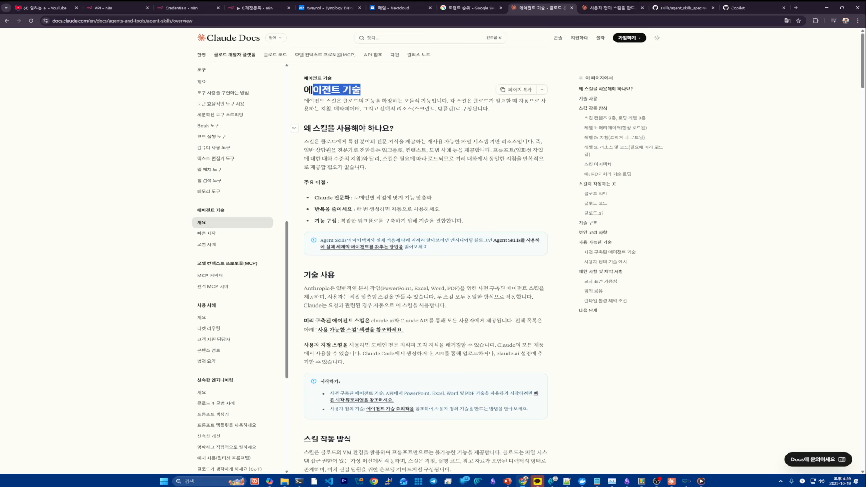
- Underline the 기술 사용 heading and handwrite an underlined MCP label over the sidebar
{"action": "scroll", "coordinate": [480, 447], "scroll_direction": "down", "scroll_amount": 4}
{"action": "mouse_move", "coordinate": [298, 88]}
{"action": "left_mouse_down"}
{"action": "mouse_move", "coordinate": [365, 84]}
{"action": "mouse_move", "coordinate": [374, 74]}
{"action": "left_mouse_up"}
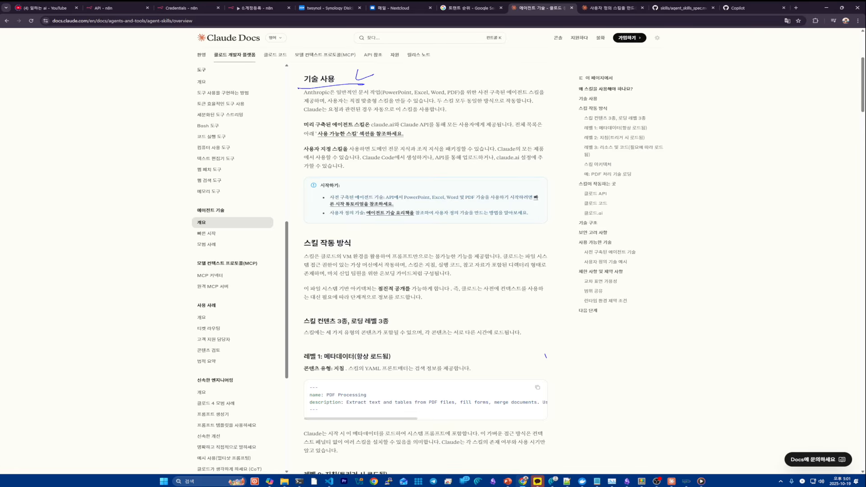
{"action": "mouse_move", "coordinate": [106, 169]}
{"action": "left_mouse_down"}
{"action": "mouse_move", "coordinate": [115, 155]}
{"action": "mouse_move", "coordinate": [121, 161]}
{"action": "left_mouse_up"}
{"action": "mouse_move", "coordinate": [133, 151]}
{"action": "left_mouse_down"}
{"action": "mouse_move", "coordinate": [134, 161]}
{"action": "mouse_move", "coordinate": [146, 160]}
{"action": "left_mouse_up"}
{"action": "mouse_move", "coordinate": [138, 149]}
{"action": "left_mouse_down"}
{"action": "mouse_move", "coordinate": [145, 144]}
{"action": "mouse_move", "coordinate": [142, 165]}
{"action": "left_mouse_up"}
{"action": "left_click_drag", "start_coordinate": [138, 149], "coordinate": [138, 156]}
{"action": "left_click_drag", "start_coordinate": [98, 178], "coordinate": [167, 162]}
- Handwrite an underlined Skill label below MCP and attach a circle by a line to each label
{"action": "left_click_drag", "start_coordinate": [134, 208], "coordinate": [124, 221]}
{"action": "mouse_move", "coordinate": [139, 205]}
{"action": "left_mouse_down"}
{"action": "mouse_move", "coordinate": [139, 218]}
{"action": "mouse_move", "coordinate": [149, 221]}
{"action": "left_mouse_up"}
{"action": "mouse_move", "coordinate": [153, 209]}
{"action": "left_mouse_down"}
{"action": "mouse_move", "coordinate": [156, 217]}
{"action": "mouse_move", "coordinate": [157, 200]}
{"action": "left_mouse_up"}
{"action": "mouse_move", "coordinate": [162, 196]}
{"action": "left_mouse_down"}
{"action": "mouse_move", "coordinate": [165, 215]}
{"action": "mouse_move", "coordinate": [172, 205]}
{"action": "left_mouse_up"}
{"action": "left_click_drag", "start_coordinate": [119, 231], "coordinate": [204, 214]}
{"action": "mouse_move", "coordinate": [149, 225]}
{"action": "left_mouse_down"}
{"action": "mouse_move", "coordinate": [182, 258]}
{"action": "mouse_move", "coordinate": [212, 242]}
{"action": "mouse_move", "coordinate": [195, 254]}
{"action": "left_mouse_up"}
{"action": "mouse_move", "coordinate": [107, 174]}
{"action": "left_mouse_down"}
{"action": "mouse_move", "coordinate": [60, 212]}
{"action": "mouse_move", "coordinate": [94, 199]}
{"action": "mouse_move", "coordinate": [76, 207]}
{"action": "left_mouse_up"}
- Extend the Skill branch into a downward chain of circles with an LLM label, and add a check mark above MCP
{"action": "mouse_move", "coordinate": [152, 221]}
{"action": "left_mouse_down"}
{"action": "mouse_move", "coordinate": [201, 255]}
{"action": "mouse_move", "coordinate": [189, 271]}
{"action": "mouse_move", "coordinate": [219, 309]}
{"action": "mouse_move", "coordinate": [199, 322]}
{"action": "left_mouse_up"}
{"action": "left_click_drag", "start_coordinate": [180, 259], "coordinate": [196, 341]}
{"action": "left_click_drag", "start_coordinate": [174, 304], "coordinate": [207, 300]}
{"action": "mouse_move", "coordinate": [135, 284]}
{"action": "left_mouse_down"}
{"action": "mouse_move", "coordinate": [138, 301]}
{"action": "mouse_move", "coordinate": [153, 298]}
{"action": "mouse_move", "coordinate": [157, 283]}
{"action": "mouse_move", "coordinate": [163, 298]}
{"action": "mouse_move", "coordinate": [180, 277]}
{"action": "left_mouse_up"}
{"action": "left_click_drag", "start_coordinate": [154, 122], "coordinate": [168, 120]}
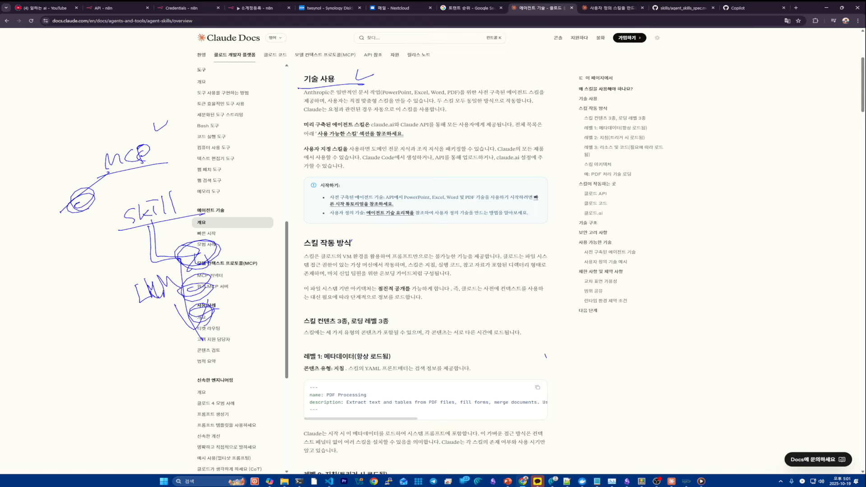
- Handwrite and underline an action label next to MCP
{"action": "left_click_drag", "start_coordinate": [45, 171], "coordinate": [56, 168]}
{"action": "left_click_drag", "start_coordinate": [45, 158], "coordinate": [77, 155]}
{"action": "left_click_drag", "start_coordinate": [38, 175], "coordinate": [98, 162]}
{"action": "mouse_move", "coordinate": [109, 139]}
{"action": "left_mouse_down"}
{"action": "mouse_move", "coordinate": [47, 169]}
{"action": "mouse_move", "coordinate": [78, 159]}
{"action": "mouse_move", "coordinate": [90, 124]}
{"action": "left_mouse_up"}
{"action": "left_click_drag", "start_coordinate": [79, 130], "coordinate": [89, 153]}
{"action": "left_click_drag", "start_coordinate": [95, 109], "coordinate": [97, 158]}
{"action": "left_click_drag", "start_coordinate": [40, 189], "coordinate": [140, 148]}
- Circle the area beside the action label and draw branches from it to several outer circles
{"action": "left_click_drag", "start_coordinate": [131, 100], "coordinate": [158, 103]}
{"action": "left_click_drag", "start_coordinate": [111, 129], "coordinate": [114, 142]}
{"action": "left_click_drag", "start_coordinate": [105, 155], "coordinate": [164, 128]}
{"action": "mouse_move", "coordinate": [73, 91]}
{"action": "left_mouse_down"}
{"action": "mouse_move", "coordinate": [130, 108]}
{"action": "mouse_move", "coordinate": [175, 63]}
{"action": "left_mouse_up"}
{"action": "mouse_move", "coordinate": [135, 116]}
{"action": "left_mouse_down"}
{"action": "mouse_move", "coordinate": [205, 69]}
{"action": "mouse_move", "coordinate": [186, 74]}
{"action": "left_mouse_up"}
{"action": "mouse_move", "coordinate": [162, 55]}
{"action": "left_mouse_down"}
{"action": "mouse_move", "coordinate": [191, 61]}
{"action": "mouse_move", "coordinate": [194, 47]}
{"action": "left_mouse_up"}
{"action": "left_click_drag", "start_coordinate": [83, 79], "coordinate": [68, 78]}
{"action": "left_click_drag", "start_coordinate": [70, 93], "coordinate": [59, 105]}
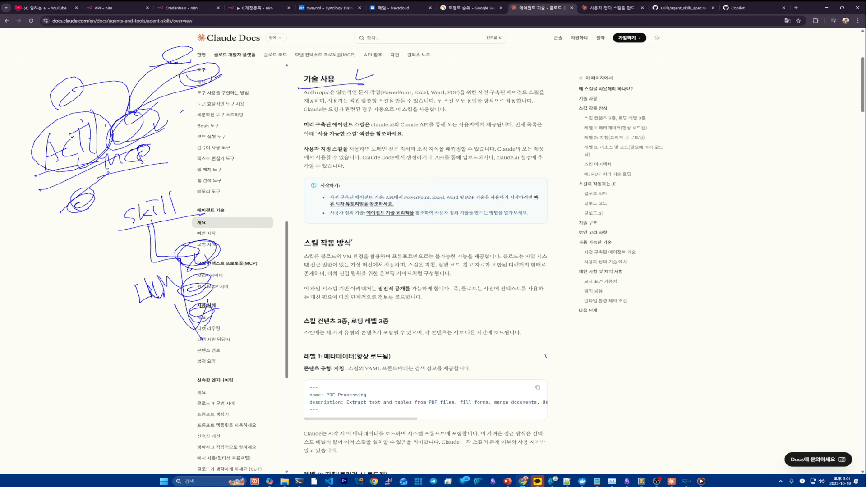
- Circle the Skill label and add a second chain of circles below it, and clear all annotations
{"action": "mouse_move", "coordinate": [192, 215]}
{"action": "left_mouse_down"}
{"action": "mouse_move", "coordinate": [143, 174]}
{"action": "mouse_move", "coordinate": [174, 244]}
{"action": "mouse_move", "coordinate": [151, 264]}
{"action": "mouse_move", "coordinate": [199, 266]}
{"action": "mouse_move", "coordinate": [230, 294]}
{"action": "mouse_move", "coordinate": [248, 343]}
{"action": "mouse_move", "coordinate": [212, 316]}
{"action": "mouse_move", "coordinate": [262, 377]}
{"action": "left_mouse_up"}
{"action": "mouse_move", "coordinate": [147, 228]}
{"action": "left_mouse_down"}
{"action": "mouse_move", "coordinate": [210, 273]}
{"action": "mouse_move", "coordinate": [195, 251]}
{"action": "mouse_move", "coordinate": [229, 250]}
{"action": "mouse_move", "coordinate": [213, 273]}
{"action": "left_mouse_up"}
{"action": "mouse_move", "coordinate": [195, 215]}
{"action": "left_mouse_down"}
{"action": "mouse_move", "coordinate": [197, 241]}
{"action": "mouse_move", "coordinate": [189, 251]}
{"action": "mouse_move", "coordinate": [229, 237]}
{"action": "left_mouse_up"}
{"action": "left_click_drag", "start_coordinate": [176, 234], "coordinate": [225, 234]}
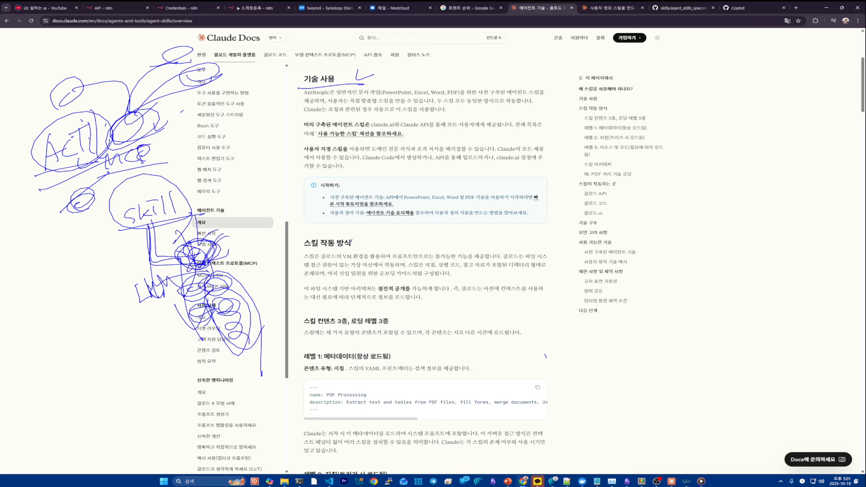
{"action": "left_click_drag", "start_coordinate": [199, 177], "coordinate": [197, 194]}
{"action": "key", "text": "Escape"}
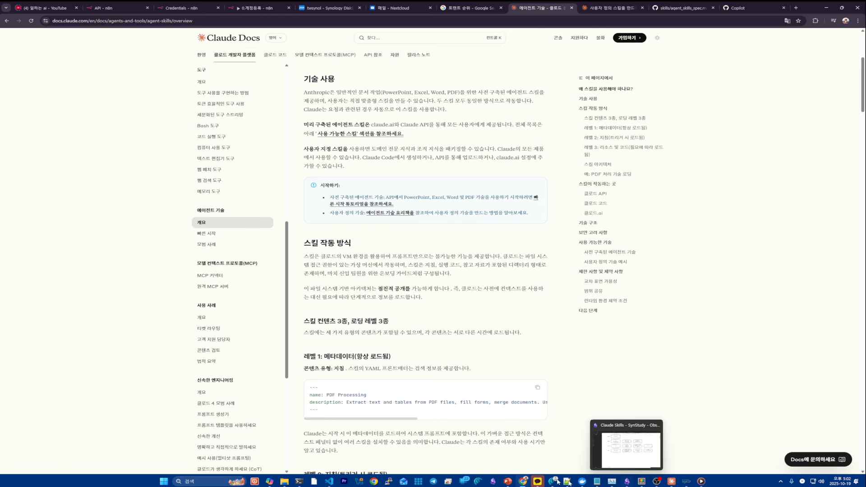
- Switch to Visual Studio Code and show the contents of the pptx folder under anthropic-agent-skills/document-skills
{"action": "left_click", "coordinate": [329, 481]}
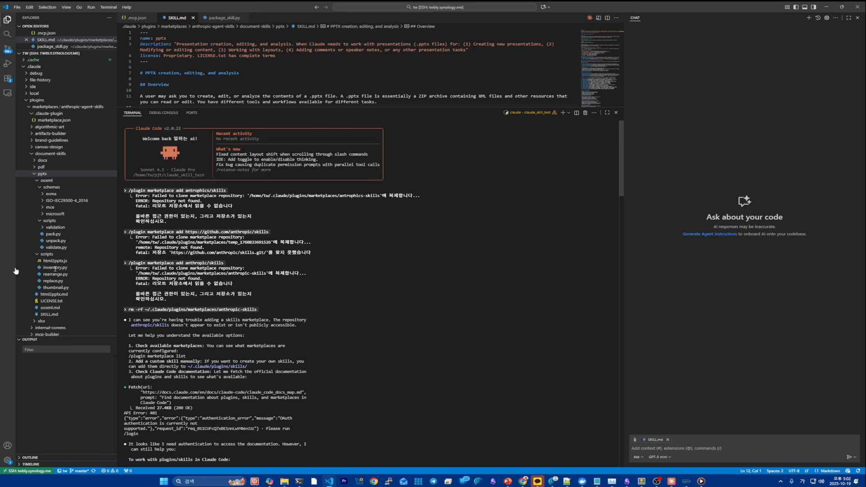
{"action": "right_click", "coordinate": [36, 161]}
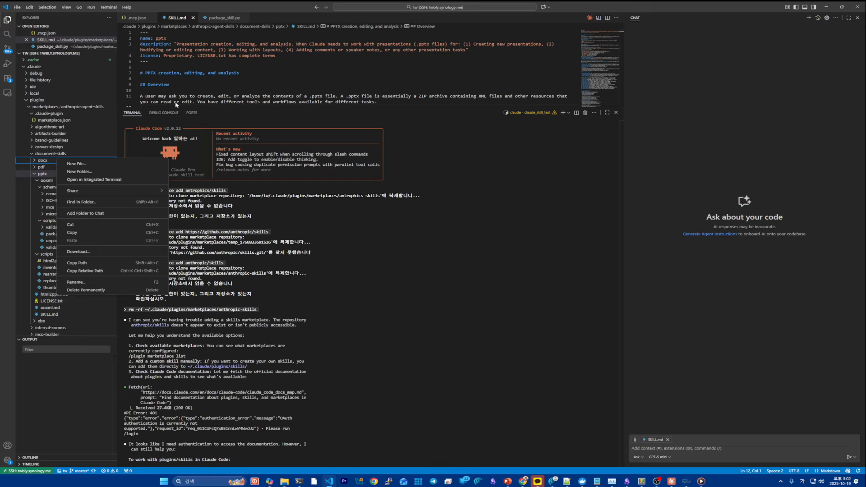
{"action": "left_click", "coordinate": [41, 174]}
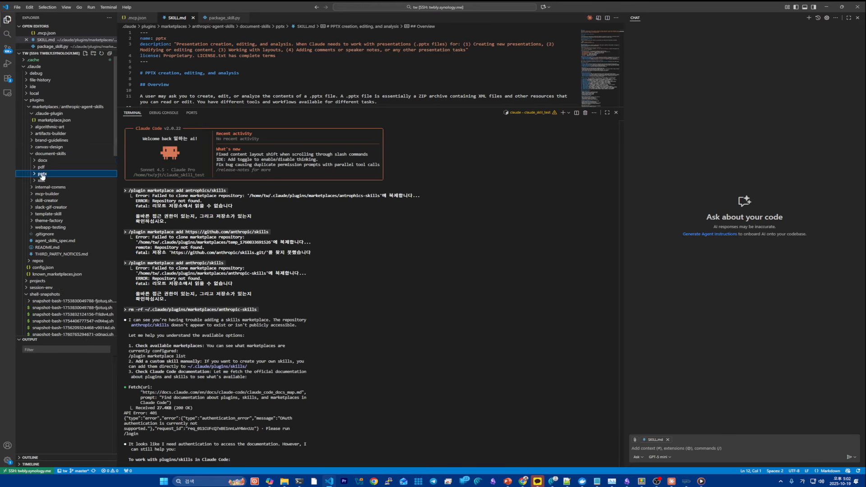
{"action": "left_click", "coordinate": [30, 108]}
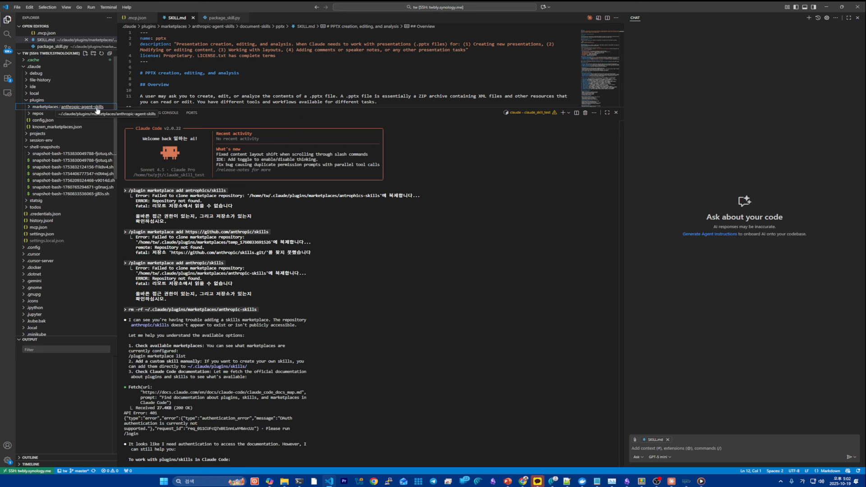
{"action": "left_click", "coordinate": [31, 107]}
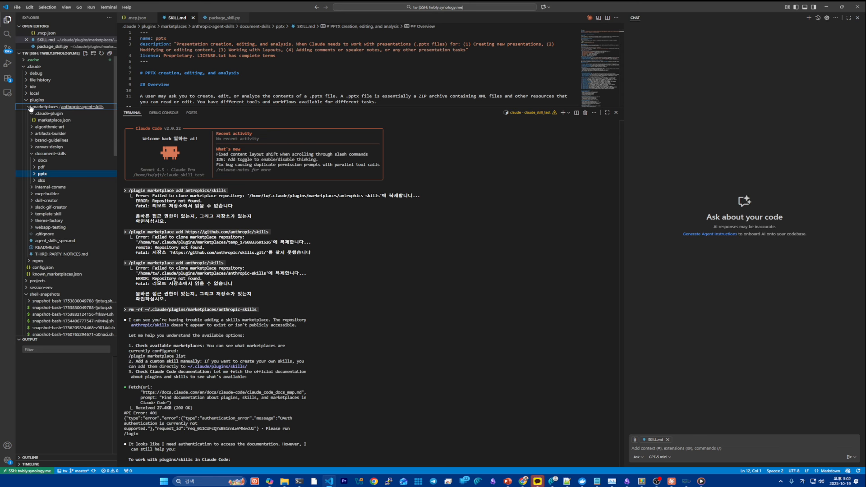
{"action": "left_click", "coordinate": [37, 175]}
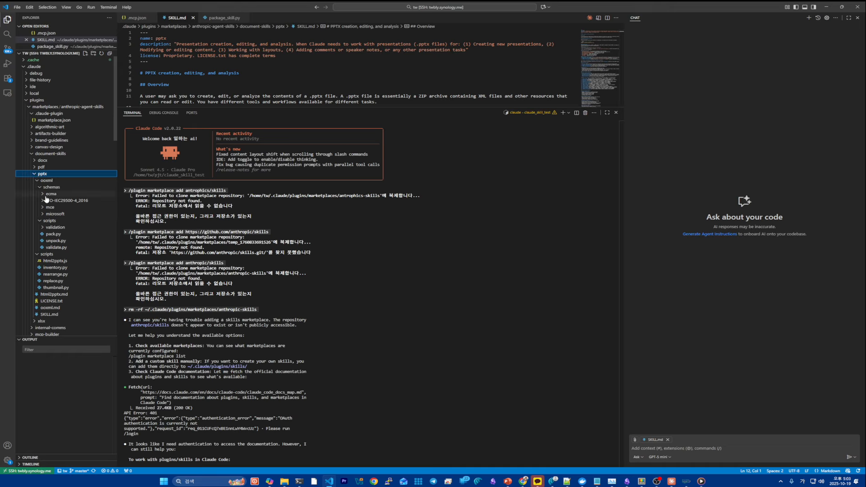
- Open the pptx skill's SKILL.md and enlarge the editor area over the terminal to read its name and description
{"action": "left_click", "coordinate": [51, 315]}
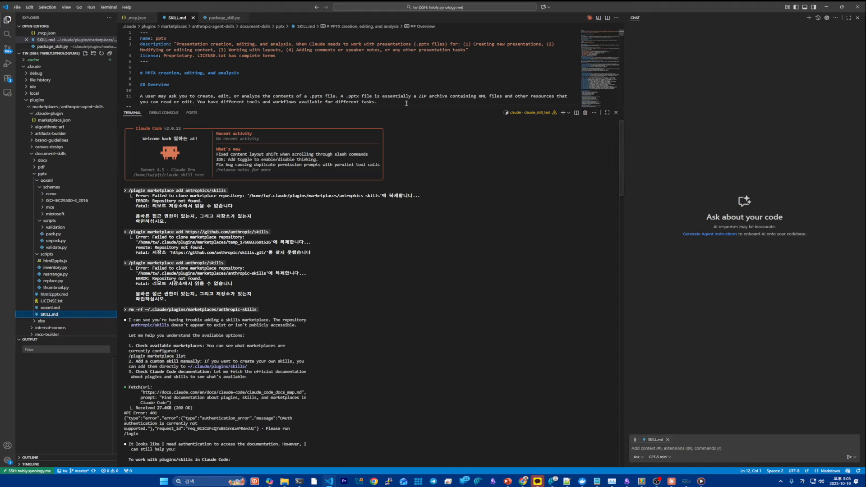
{"action": "left_click_drag", "start_coordinate": [405, 109], "coordinate": [382, 396]}
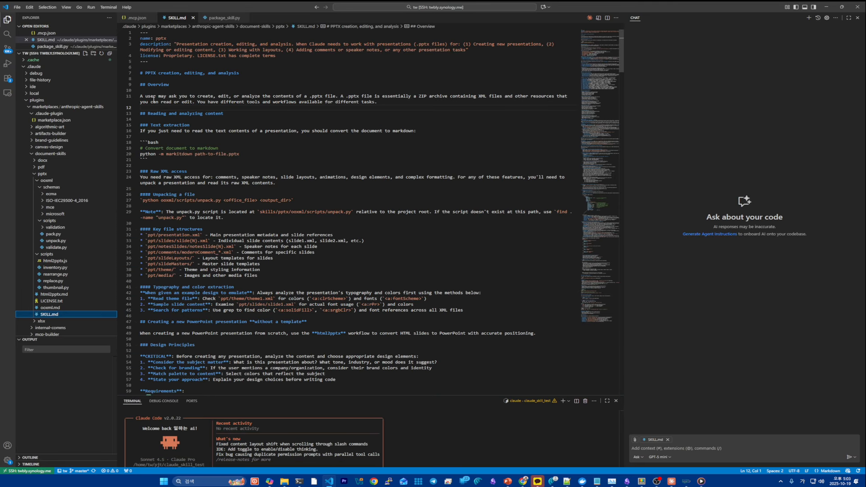
{"action": "left_click_drag", "start_coordinate": [140, 39], "coordinate": [167, 38]}
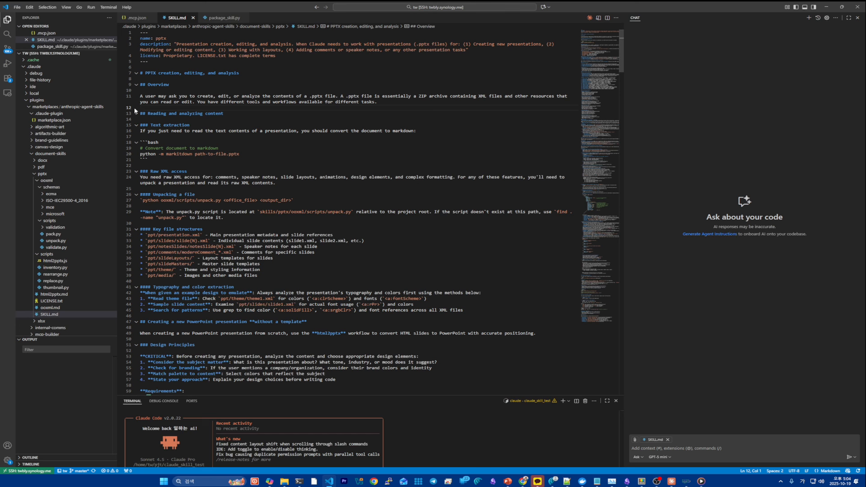
- Examine the Key file structures section of SKILL.md and compare it with the pptx folder tree
{"action": "scroll", "coordinate": [149, 208], "scroll_direction": "down", "scroll_amount": 2}
{"action": "left_click_drag", "start_coordinate": [140, 199], "coordinate": [265, 247]}
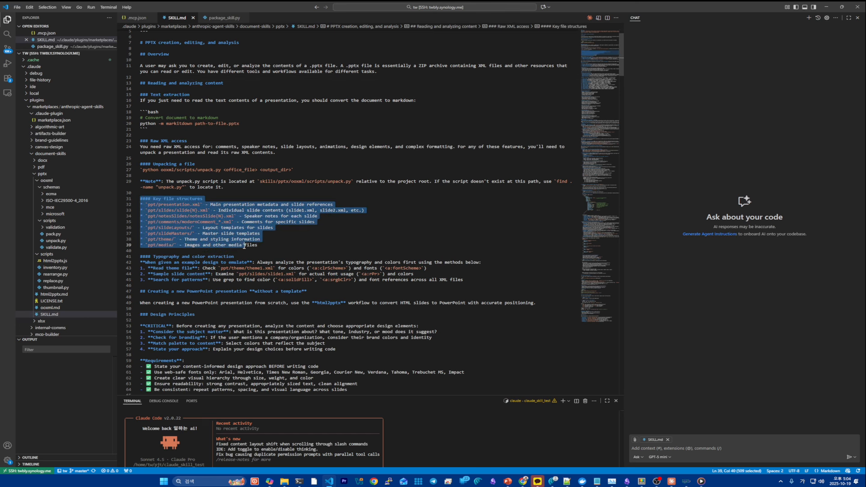
{"action": "scroll", "coordinate": [266, 246], "scroll_direction": "up", "scroll_amount": 2}
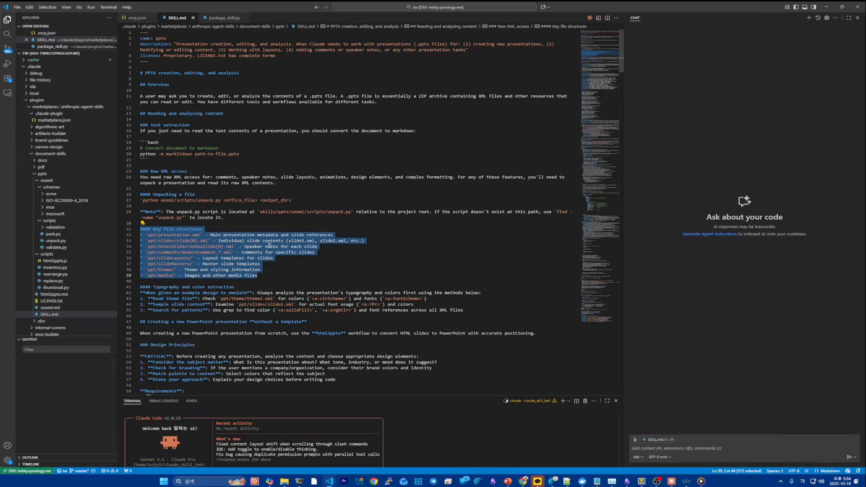
{"action": "left_click", "coordinate": [201, 235]}
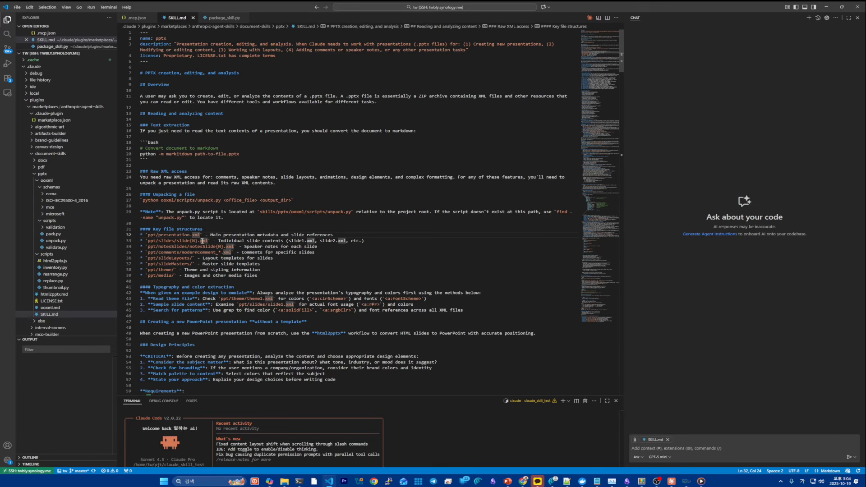
{"action": "left_click", "coordinate": [232, 252]}
{"action": "scroll", "coordinate": [221, 265], "scroll_direction": "down", "scroll_amount": 2}
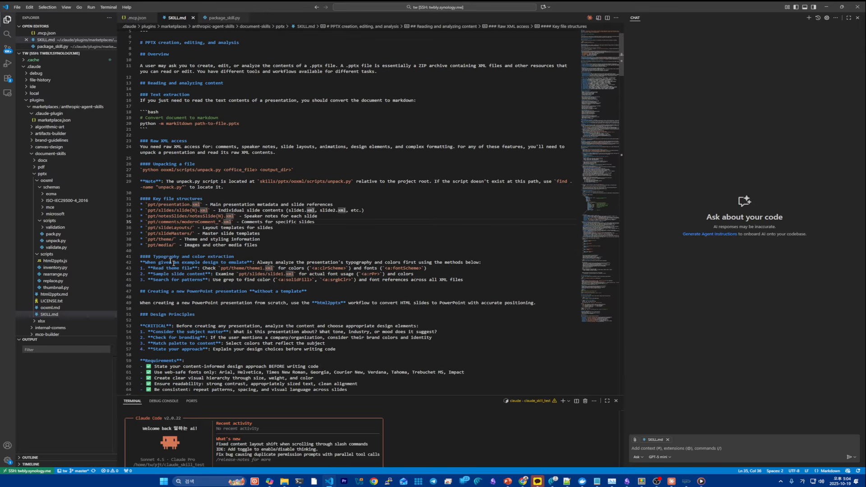
{"action": "left_click_drag", "start_coordinate": [168, 239], "coordinate": [67, 199]}
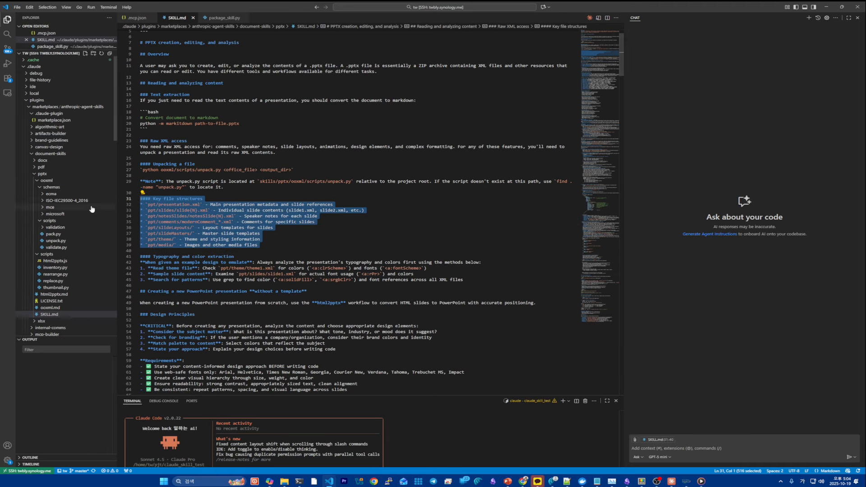
{"action": "scroll", "coordinate": [89, 266], "scroll_direction": "down", "scroll_amount": 2}
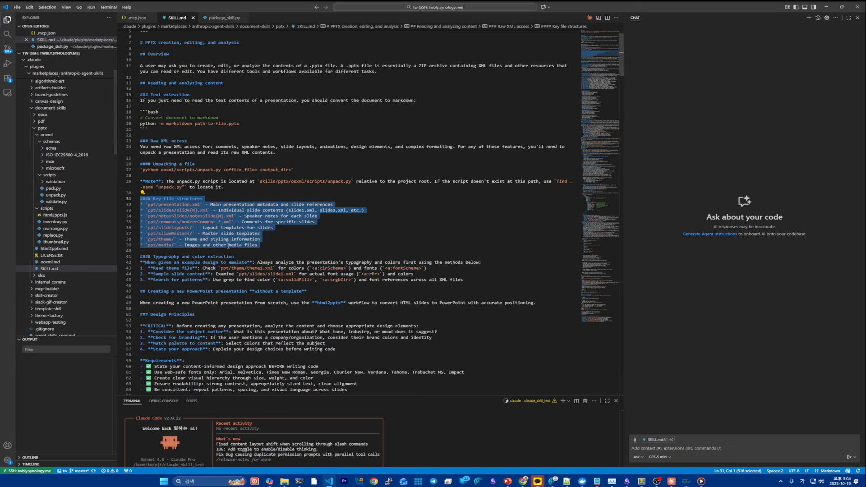
- Examine the slide layouts, slide masters, theme and media entries under Key file structures in SKILL.md
{"action": "left_click_drag", "start_coordinate": [183, 240], "coordinate": [280, 238]}
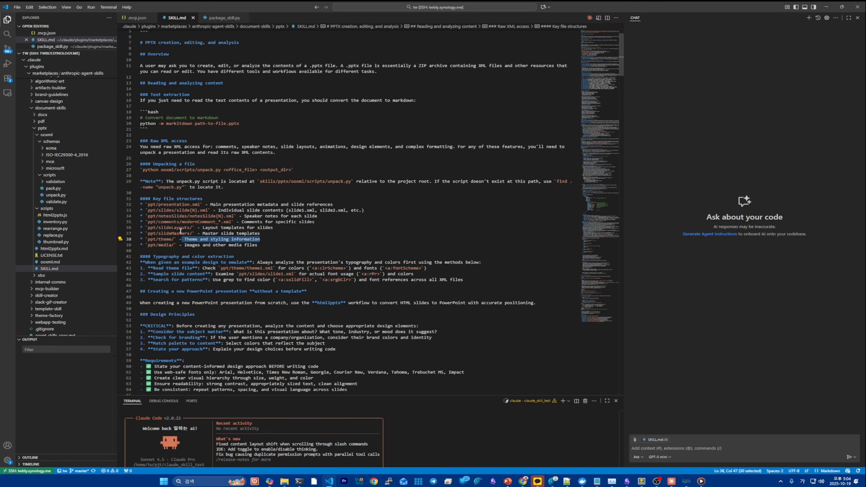
{"action": "left_click", "coordinate": [177, 231]}
{"action": "left_click", "coordinate": [195, 216]}
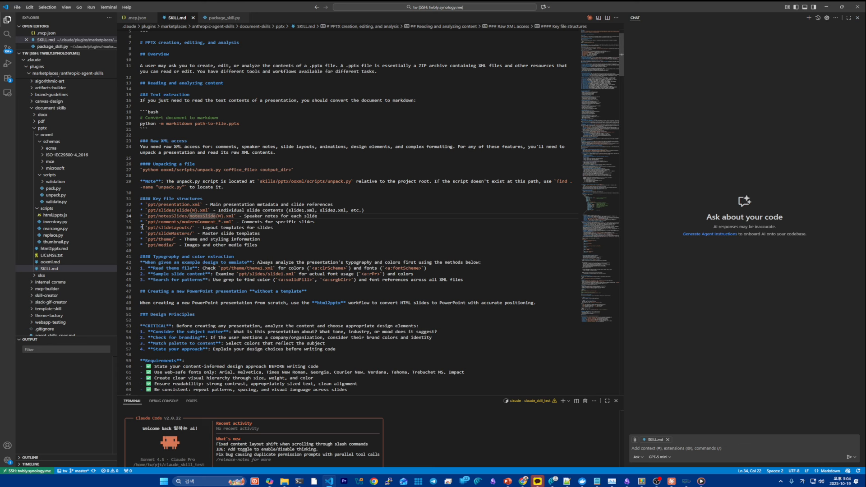
{"action": "left_click_drag", "start_coordinate": [143, 227], "coordinate": [293, 243]}
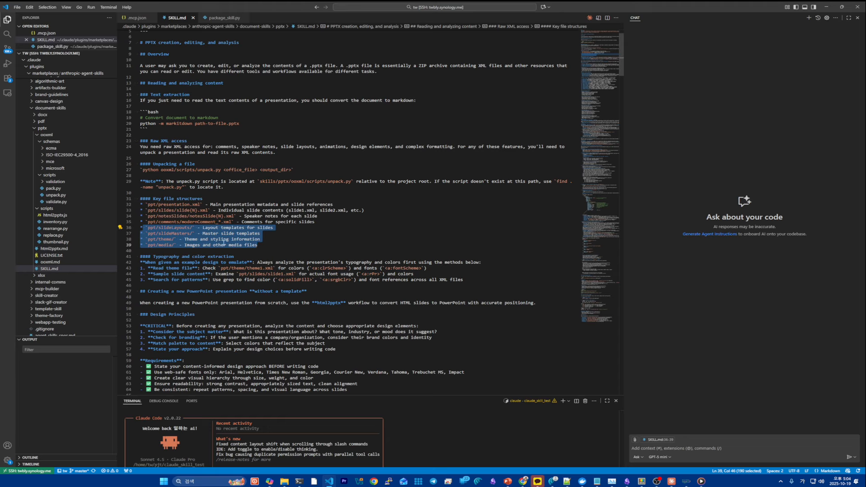
{"action": "left_click", "coordinate": [216, 240]}
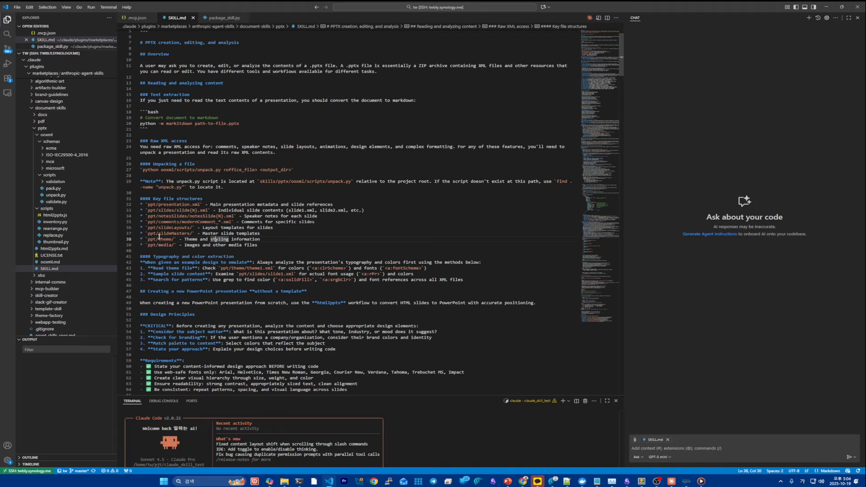
{"action": "left_click_drag", "start_coordinate": [148, 245], "coordinate": [176, 245]}
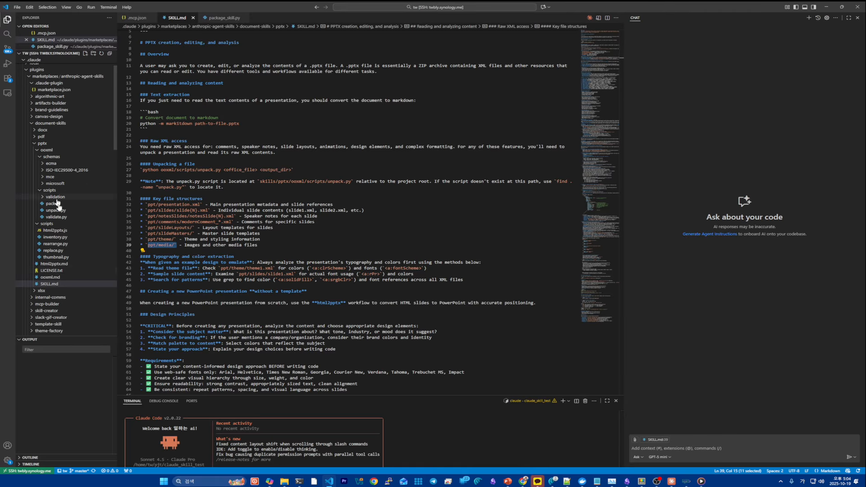
- Open ooxml.md from the pptx folder and read its slide structure and text box XML examples
{"action": "left_click", "coordinate": [52, 278]}
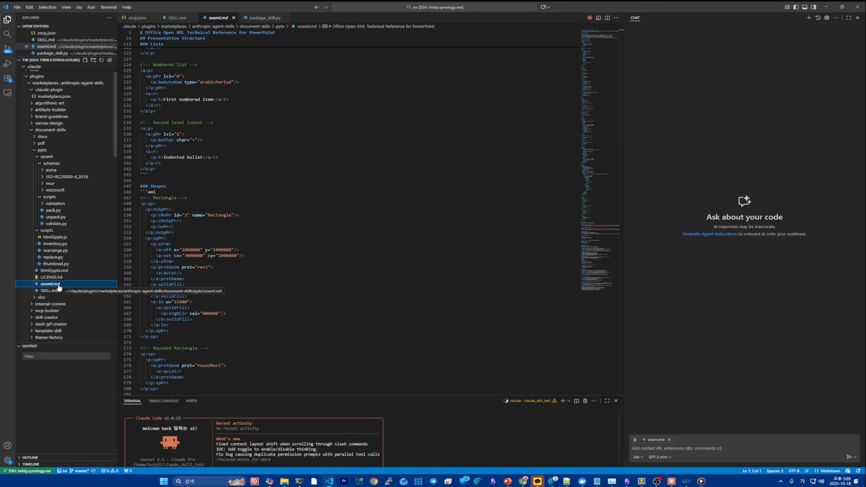
{"action": "scroll", "coordinate": [277, 191], "scroll_direction": "up", "scroll_amount": 15}
{"action": "scroll", "coordinate": [277, 191], "scroll_direction": "up", "scroll_amount": 15}
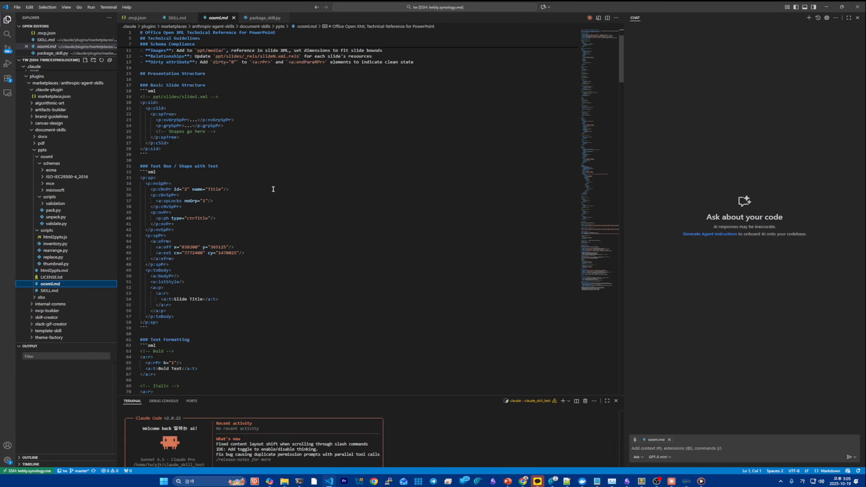
{"action": "scroll", "coordinate": [234, 161], "scroll_direction": "down", "scroll_amount": 3}
{"action": "scroll", "coordinate": [246, 225], "scroll_direction": "down", "scroll_amount": 1}
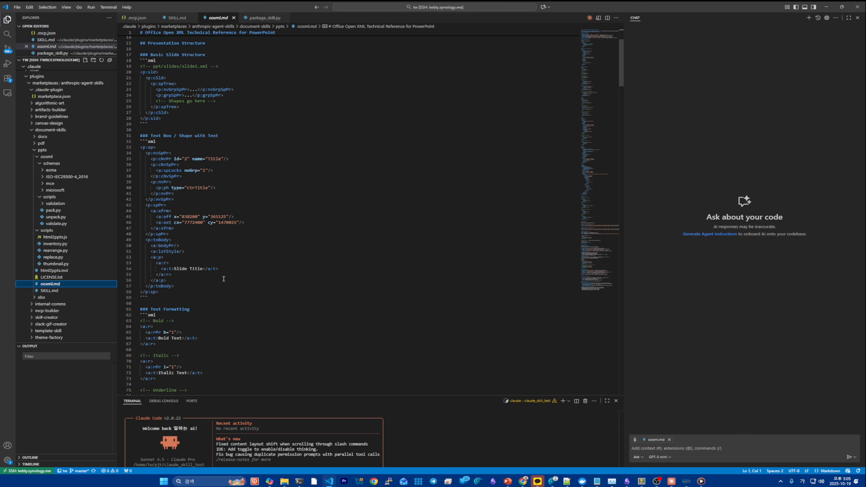
{"action": "scroll", "coordinate": [224, 278], "scroll_direction": "down", "scroll_amount": 2}
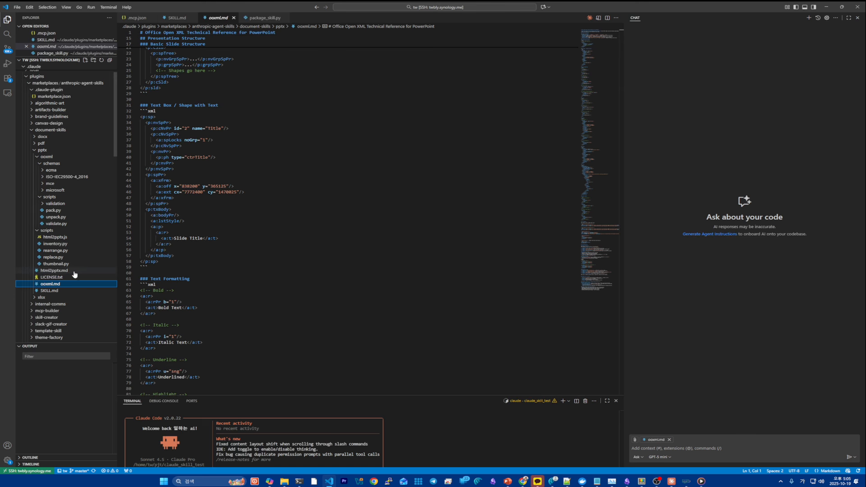
- Open html2pptx.md from the pptx folder and read its supported elements, critical text rules, styling and HTML example
{"action": "left_click", "coordinate": [53, 271]}
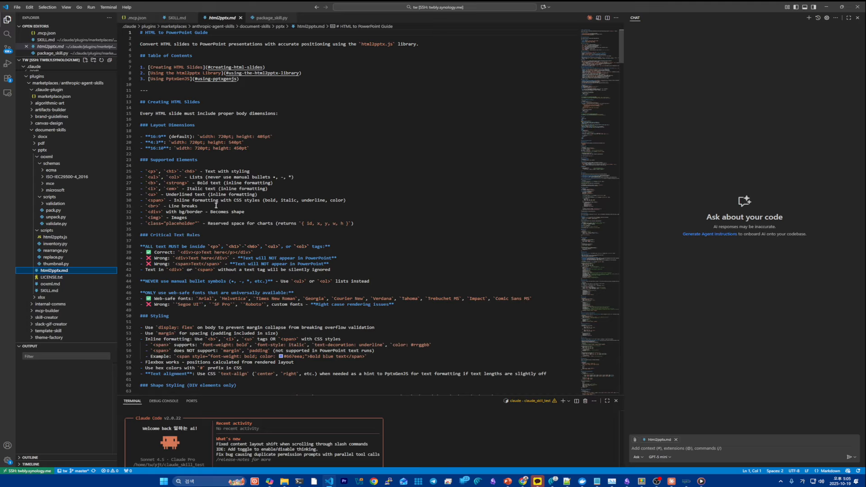
{"action": "left_click", "coordinate": [157, 171]}
{"action": "left_click", "coordinate": [198, 229]}
{"action": "scroll", "coordinate": [209, 251], "scroll_direction": "down", "scroll_amount": 5}
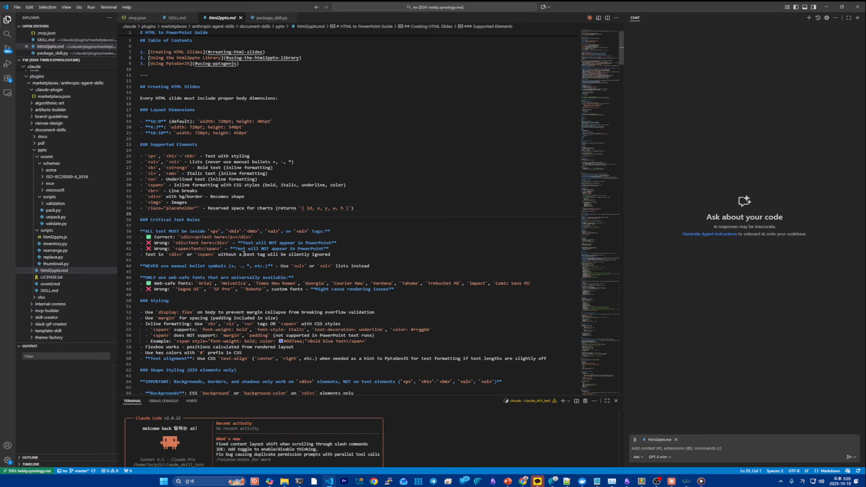
{"action": "scroll", "coordinate": [216, 318], "scroll_direction": "down", "scroll_amount": 10}
{"action": "scroll", "coordinate": [228, 291], "scroll_direction": "down", "scroll_amount": 9}
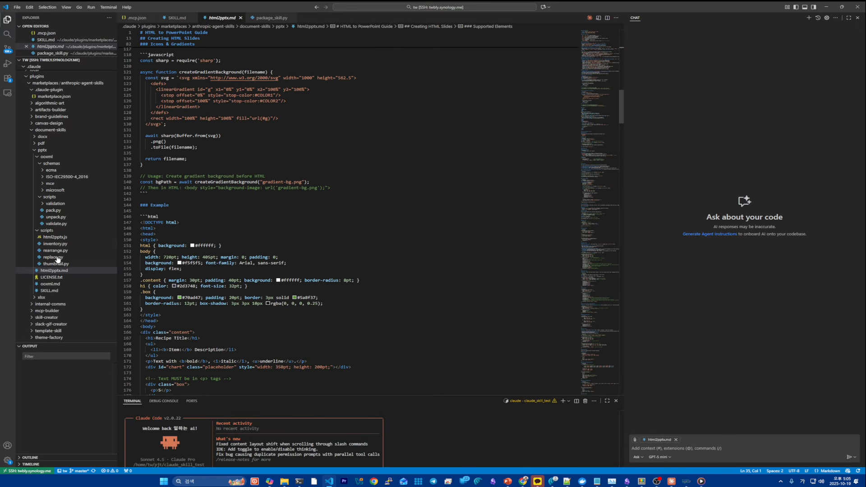
- View pack.py, unpack.py and validate.py in the ooxml scripts folder
{"action": "left_click", "coordinate": [52, 210]}
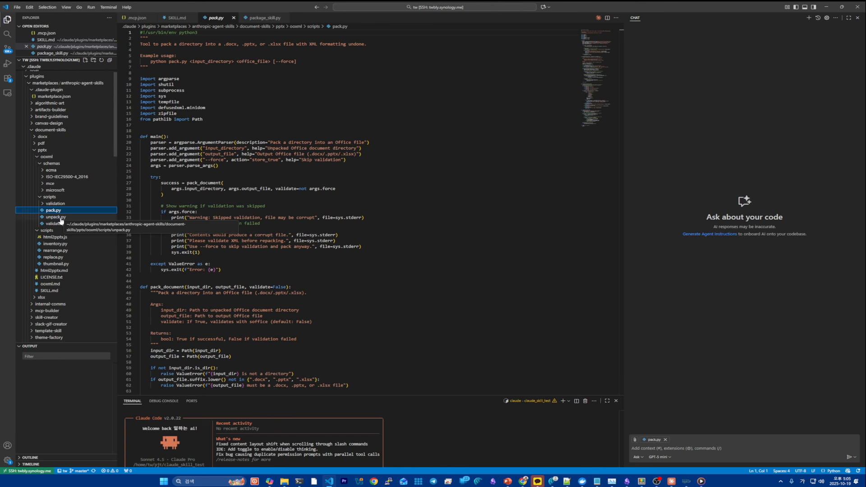
{"action": "left_click", "coordinate": [60, 218]}
{"action": "left_click", "coordinate": [59, 225]}
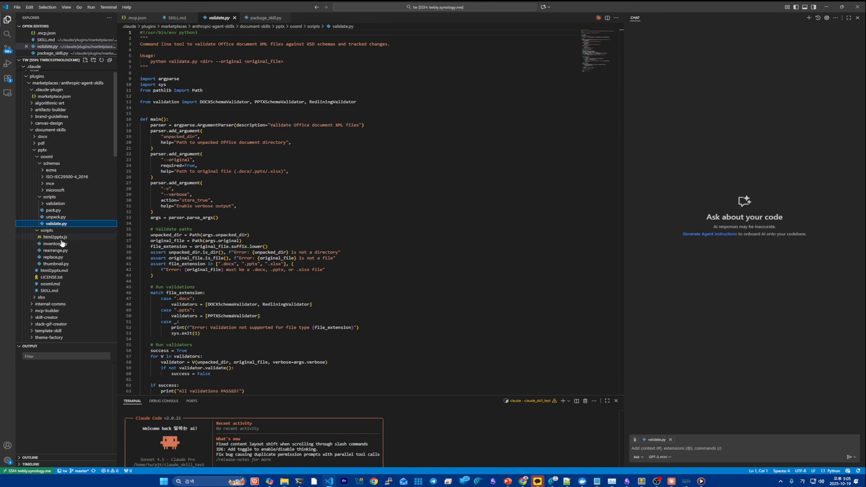
- View inventory.py, html2pptx.js, rearrange.py and replace.py in the pptx scripts folder
{"action": "left_click", "coordinate": [64, 246]}
{"action": "left_click", "coordinate": [56, 237]}
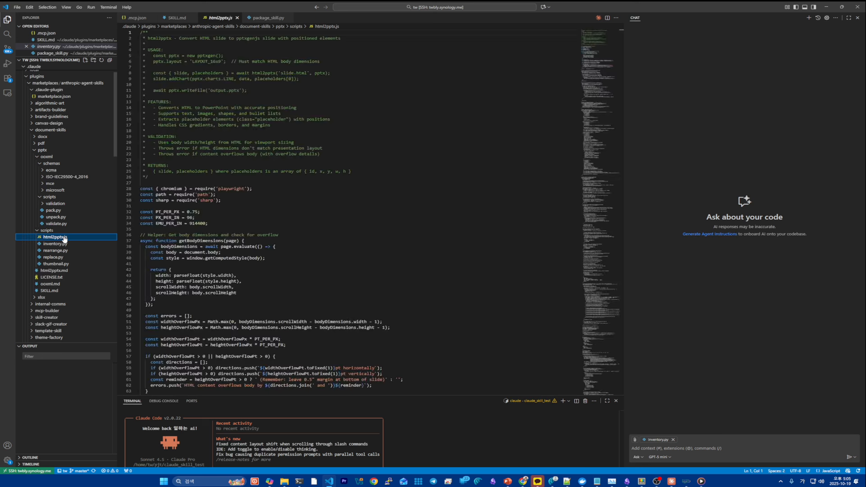
{"action": "left_click", "coordinate": [64, 251]}
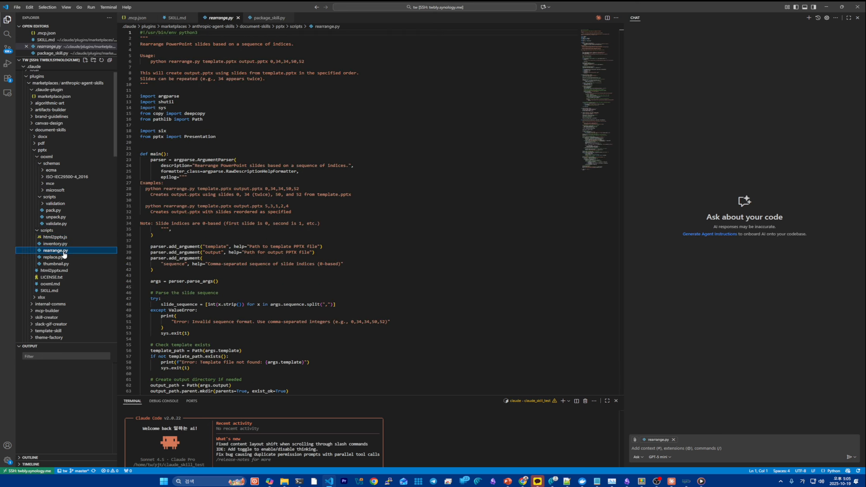
{"action": "left_click", "coordinate": [65, 258]}
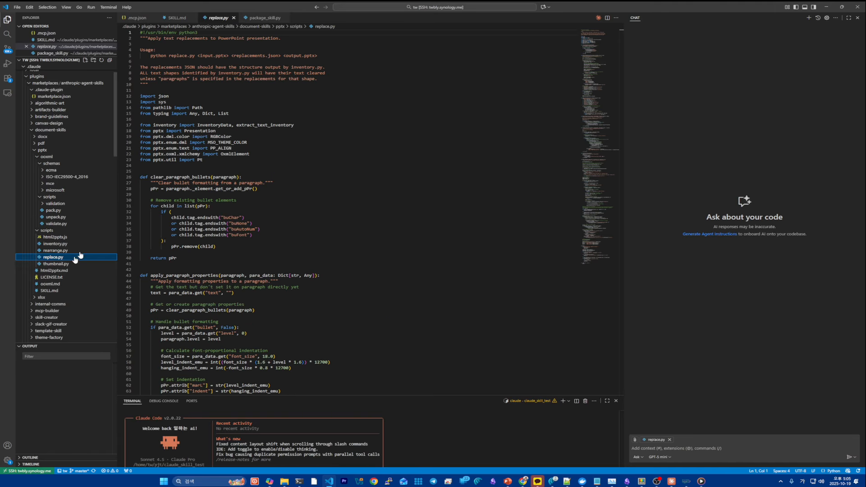
- Open thumbnail.py and read its usage notes, main function and the colours in create_hidden_slide_placeholder
{"action": "left_click", "coordinate": [73, 264]}
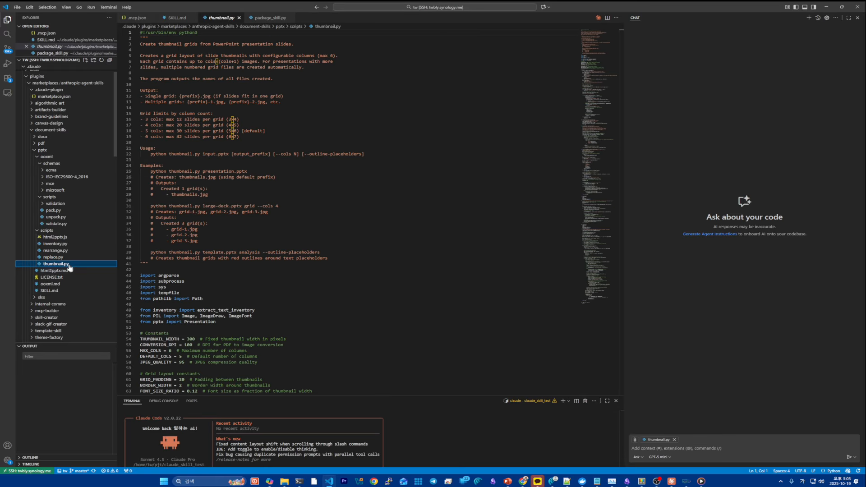
{"action": "scroll", "coordinate": [293, 262], "scroll_direction": "down", "scroll_amount": 8}
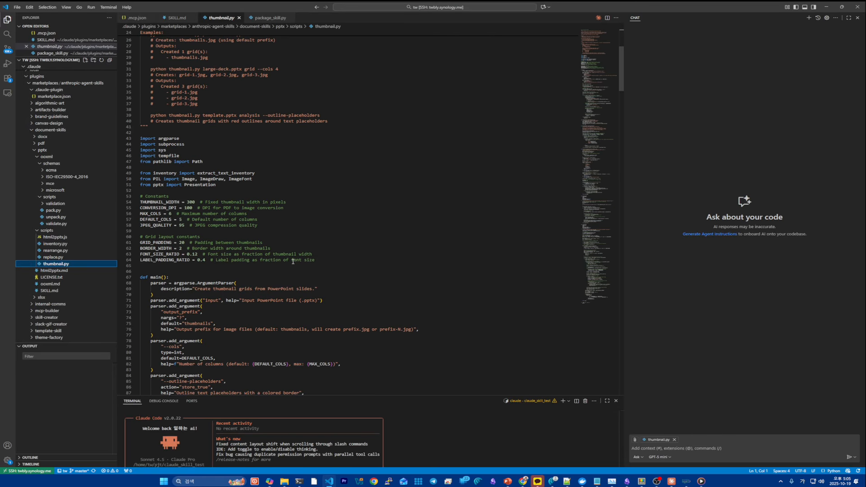
{"action": "scroll", "coordinate": [293, 261], "scroll_direction": "down", "scroll_amount": 18}
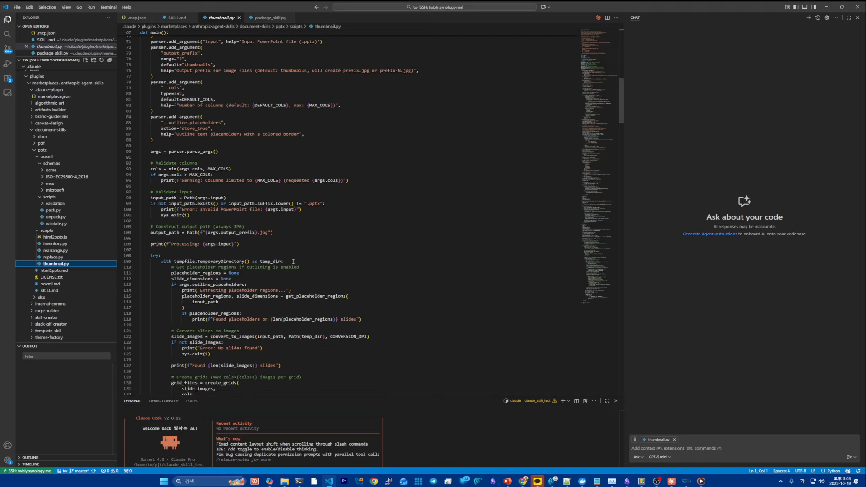
{"action": "scroll", "coordinate": [293, 262], "scroll_direction": "down", "scroll_amount": 13}
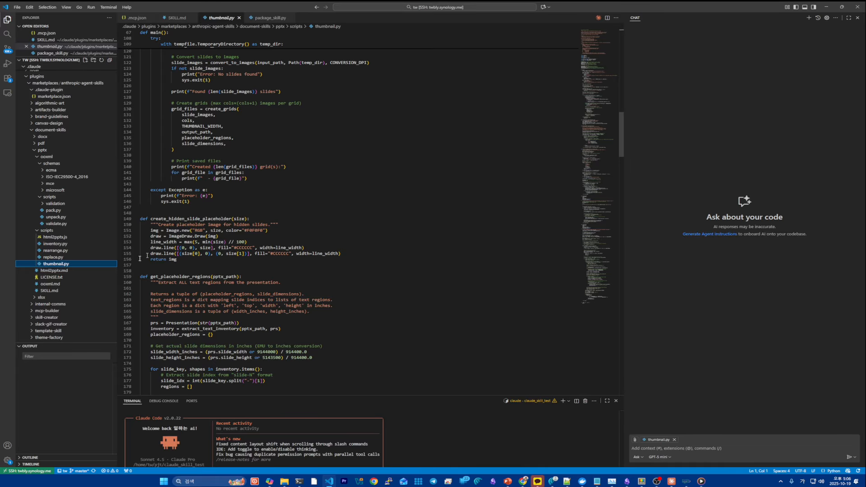
{"action": "left_click", "coordinate": [247, 230]}
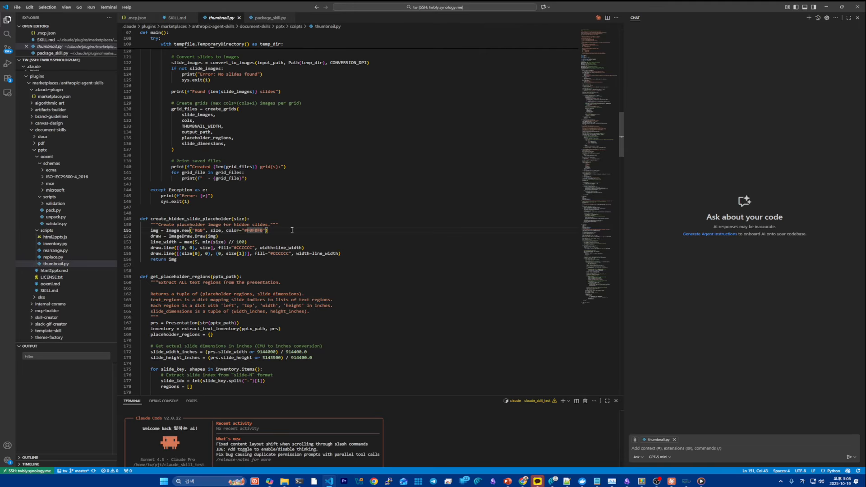
{"action": "left_click", "coordinate": [239, 248]}
{"action": "left_click", "coordinate": [275, 254]}
- Read the get_placeholder_regions, convert_to_images and create_grids functions in thumbnail.py
{"action": "scroll", "coordinate": [275, 254], "scroll_direction": "down", "scroll_amount": 12}
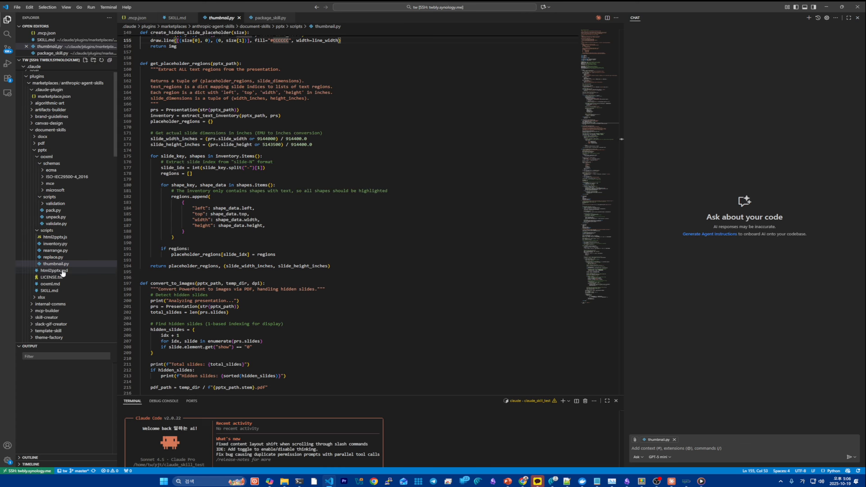
{"action": "scroll", "coordinate": [284, 286], "scroll_direction": "down", "scroll_amount": 5}
{"action": "scroll", "coordinate": [284, 286], "scroll_direction": "down", "scroll_amount": 20}
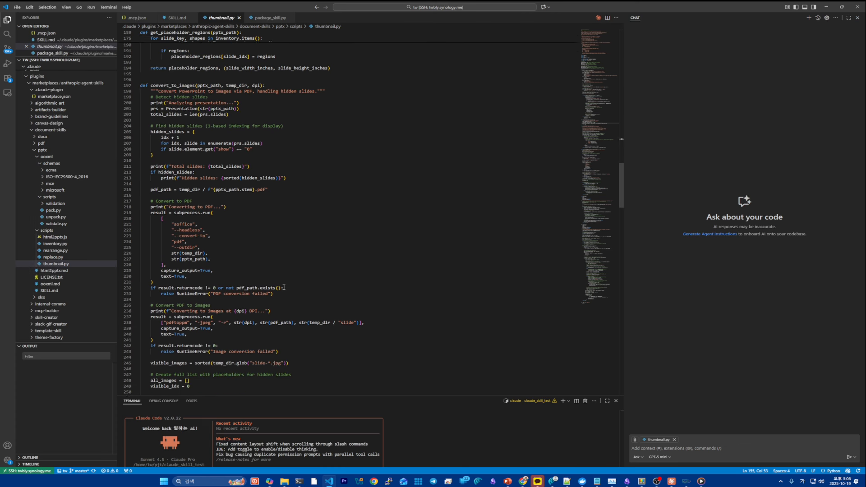
{"action": "scroll", "coordinate": [283, 288], "scroll_direction": "down", "scroll_amount": 7}
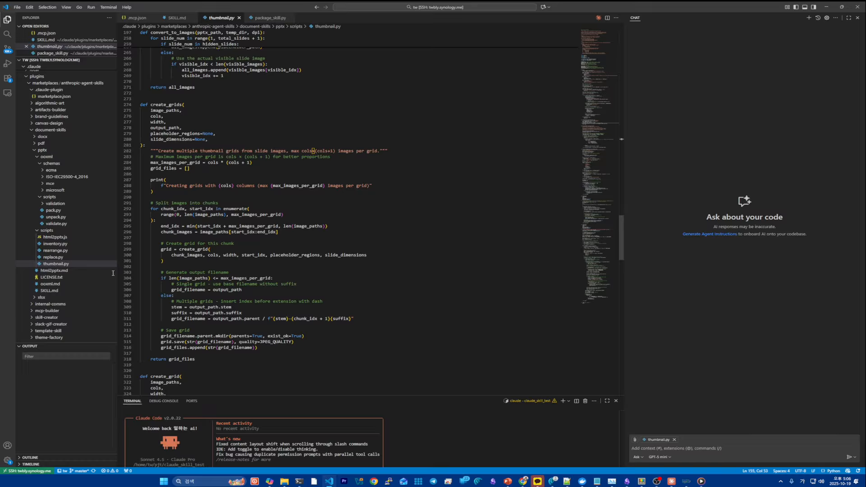
- Reopen replace.py and read how it applies paragraph alignment, spacing and font properties
{"action": "left_click", "coordinate": [53, 257]}
{"action": "scroll", "coordinate": [248, 262], "scroll_direction": "down", "scroll_amount": 5}
{"action": "scroll", "coordinate": [248, 262], "scroll_direction": "down", "scroll_amount": 16}
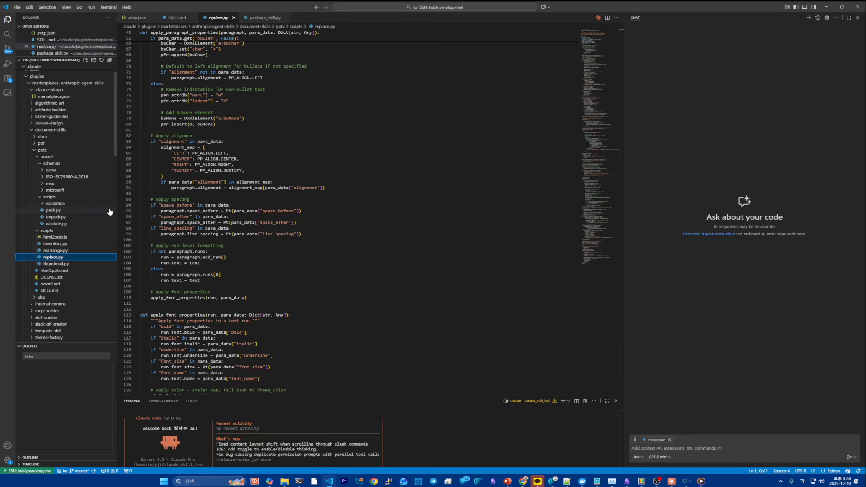
{"action": "scroll", "coordinate": [307, 368], "scroll_direction": "down", "scroll_amount": 4}
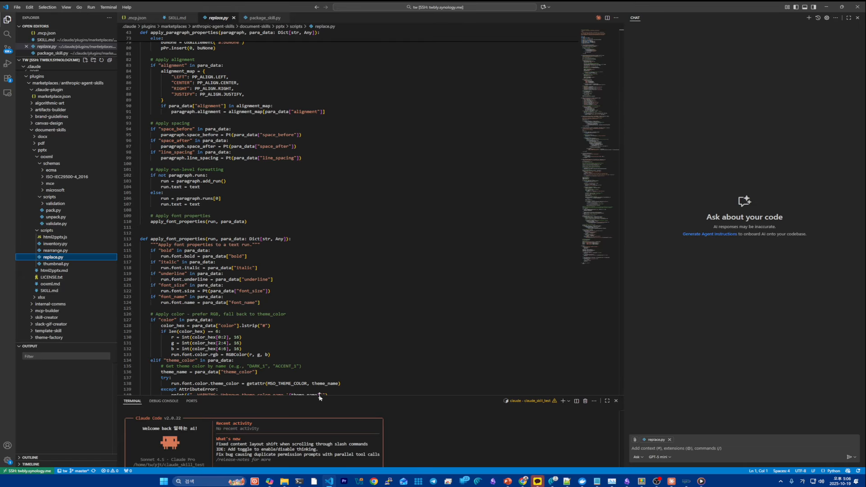
- Enlarge the terminal area to review the Claude Code marketplace commands, and shrink it back to roughly a third of the window
{"action": "left_click_drag", "start_coordinate": [320, 398], "coordinate": [319, 166]}
{"action": "scroll", "coordinate": [299, 276], "scroll_direction": "down", "scroll_amount": 3}
{"action": "scroll", "coordinate": [299, 276], "scroll_direction": "up", "scroll_amount": 5}
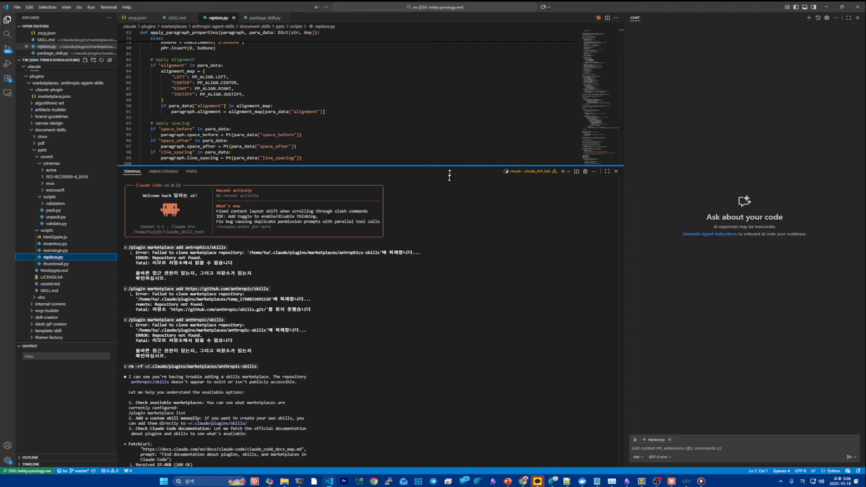
{"action": "left_click_drag", "start_coordinate": [451, 166], "coordinate": [451, 313]}
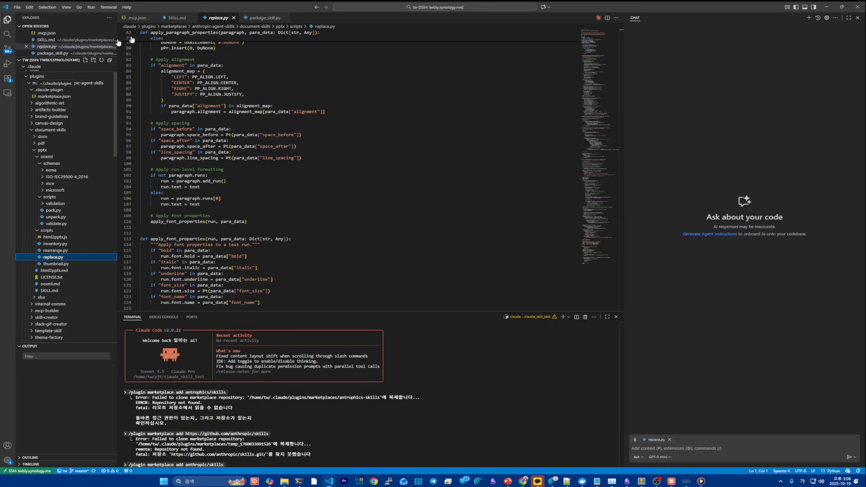
{"action": "scroll", "coordinate": [403, 39], "scroll_direction": "up", "scroll_amount": 10}
- Switch to the browser, restore agent_skills_spec.md on GitHub to English and open the anthropics/skills repository main page
{"action": "left_click_drag", "start_coordinate": [735, 9], "coordinate": [692, 219]}
{"action": "left_click", "coordinate": [784, 113]}
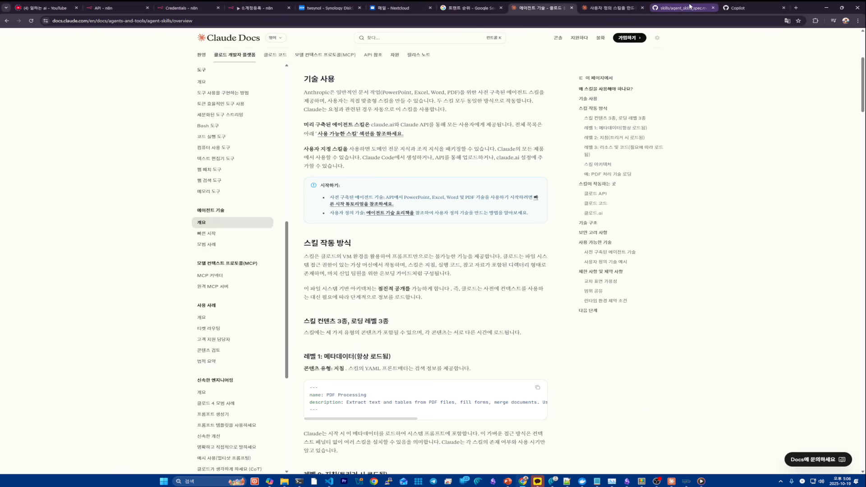
{"action": "left_click", "coordinate": [681, 8]}
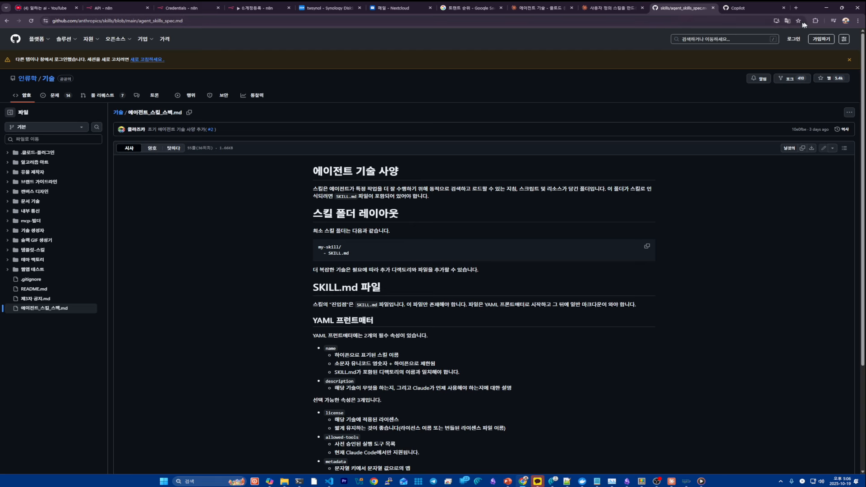
{"action": "left_click", "coordinate": [788, 21]}
{"action": "left_click", "coordinate": [735, 34]}
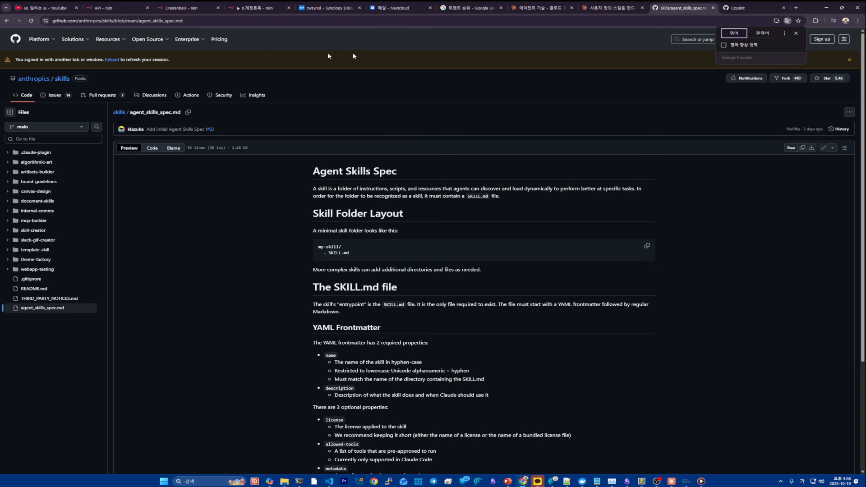
{"action": "left_click", "coordinate": [114, 21]}
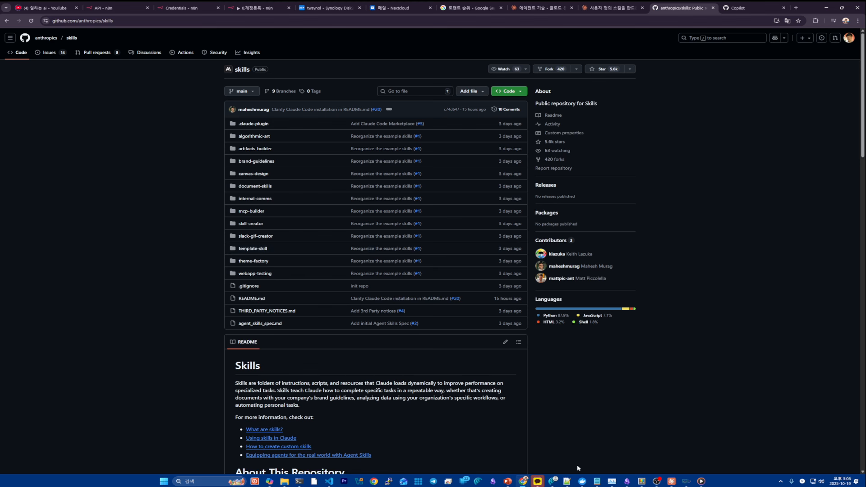
- Switch to Claude Desktop and open its developer settings to view the local MCP servers
{"action": "left_click", "coordinate": [673, 483]}
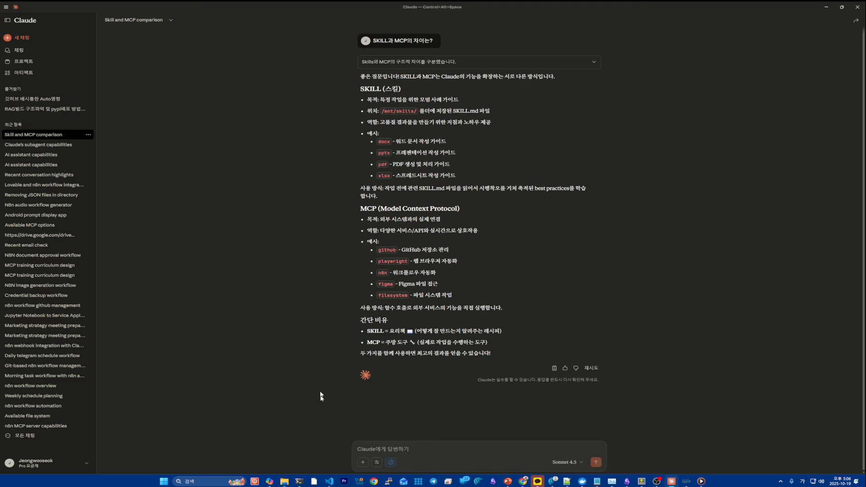
{"action": "left_click", "coordinate": [25, 21]}
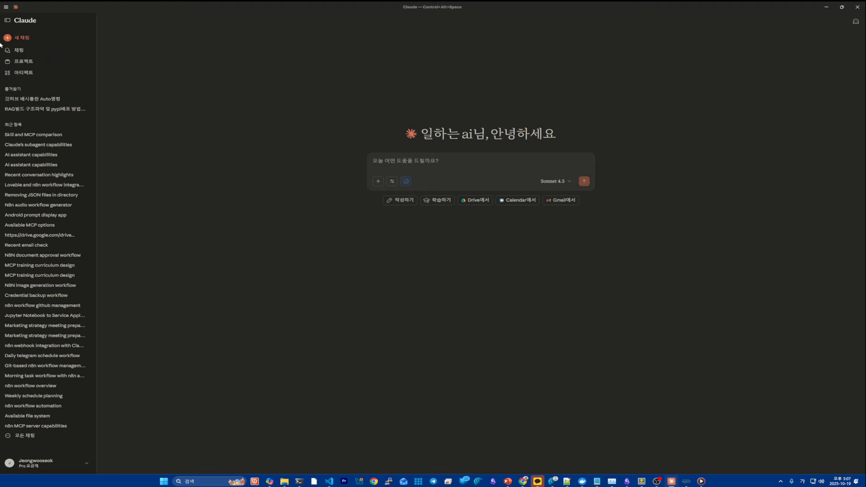
{"action": "left_click", "coordinate": [7, 6]}
{"action": "mouse_move", "coordinate": [20, 14]}
{"action": "left_click", "coordinate": [70, 21]}
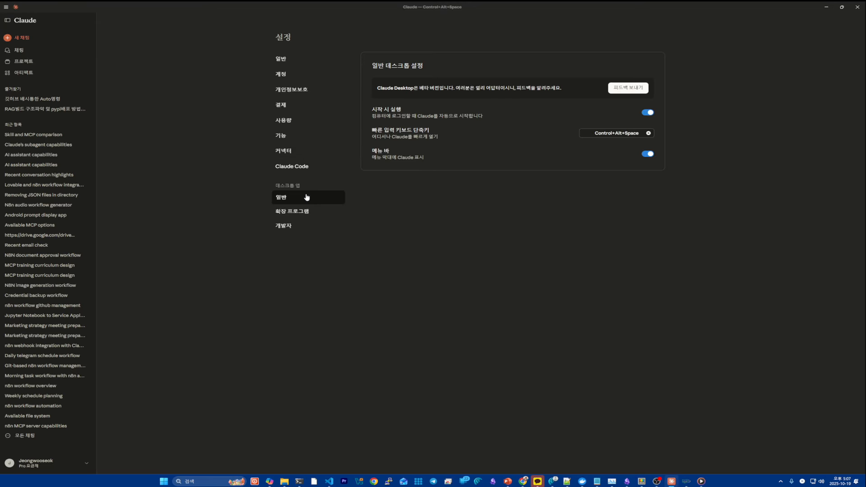
{"action": "left_click", "coordinate": [301, 233]}
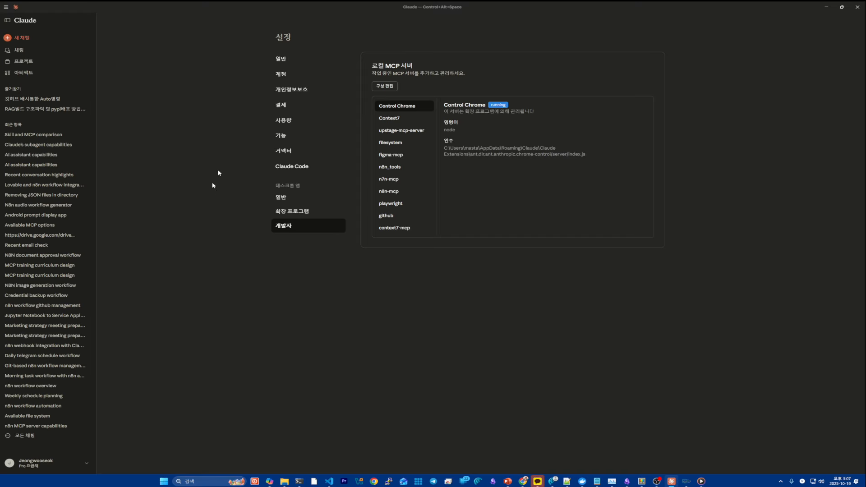
- Open the feature (기능) settings and look through the list of available skills
{"action": "left_click", "coordinate": [278, 136]}
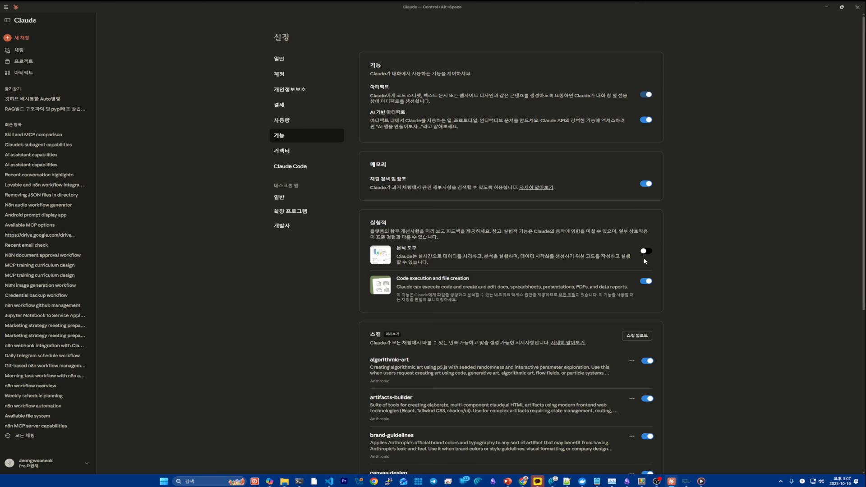
{"action": "scroll", "coordinate": [644, 259], "scroll_direction": "down", "scroll_amount": 5}
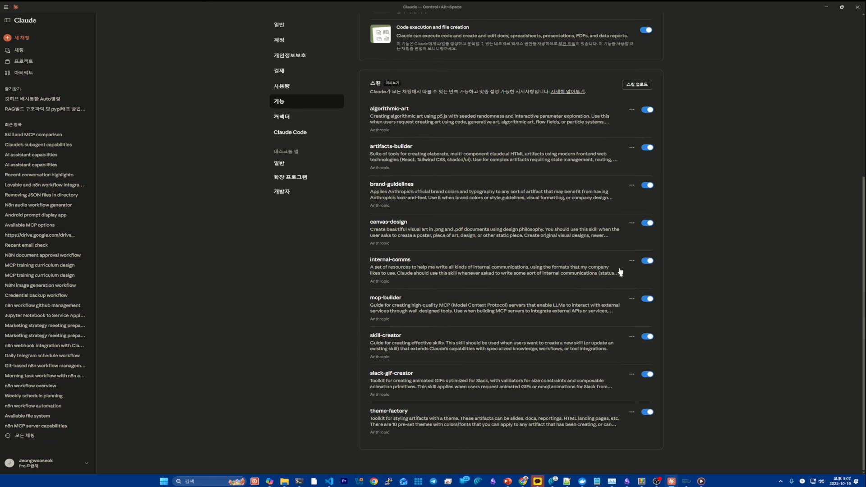
{"action": "scroll", "coordinate": [620, 271], "scroll_direction": "up", "scroll_amount": 5}
- Turn on the analysis tool (분석 도구), re-enable code execution and file creation for skills, and review the skill list
{"action": "left_click", "coordinate": [647, 251]}
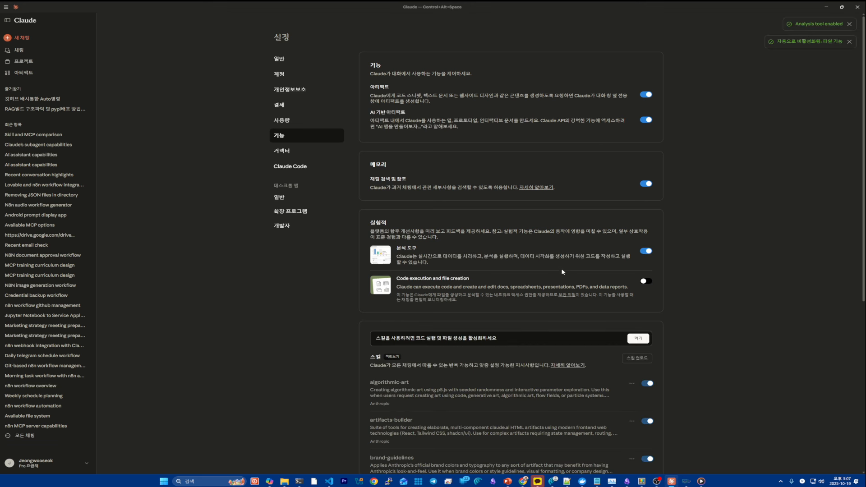
{"action": "scroll", "coordinate": [601, 298], "scroll_direction": "down", "scroll_amount": 1}
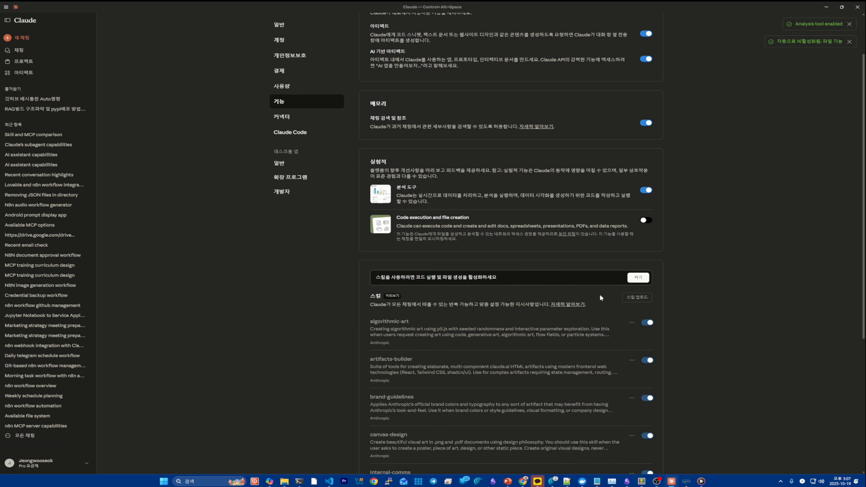
{"action": "left_click", "coordinate": [638, 278]}
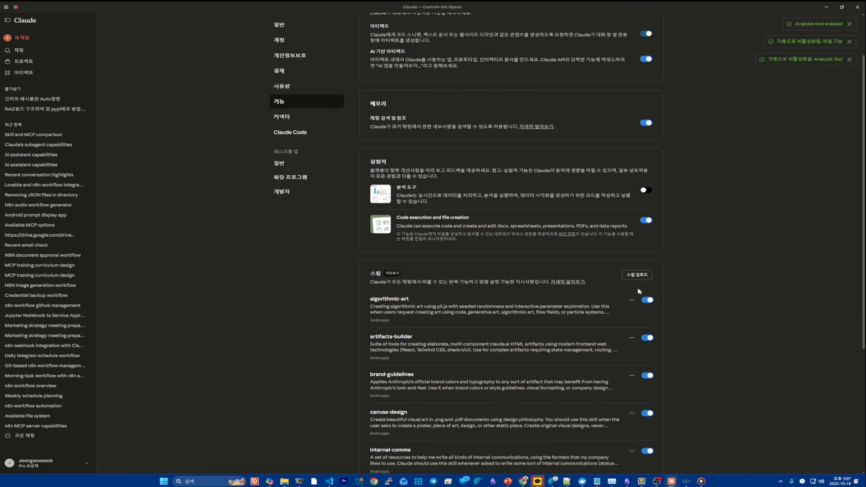
{"action": "scroll", "coordinate": [581, 259], "scroll_direction": "down", "scroll_amount": 3}
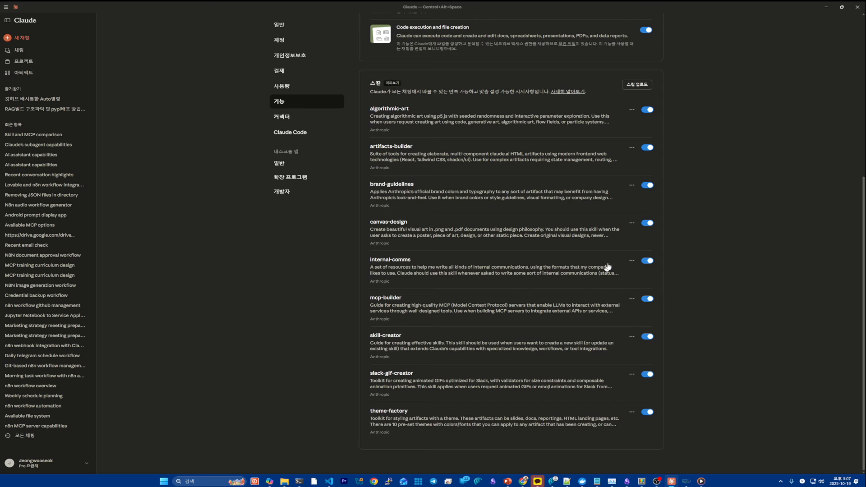
{"action": "scroll", "coordinate": [624, 258], "scroll_direction": "up", "scroll_amount": 1}
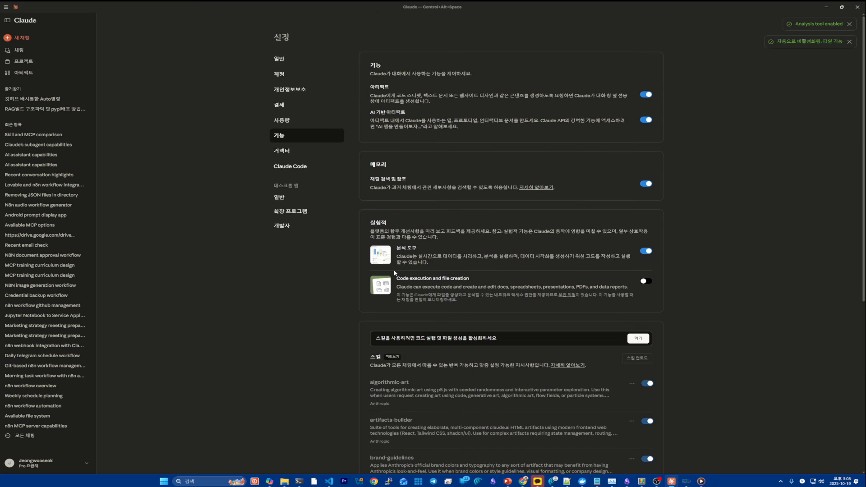
- Read the descriptions of the analysis tool (분석 도구) and code execution options in the experimental (실험적) section
{"action": "left_click_drag", "start_coordinate": [373, 233], "coordinate": [493, 232]}
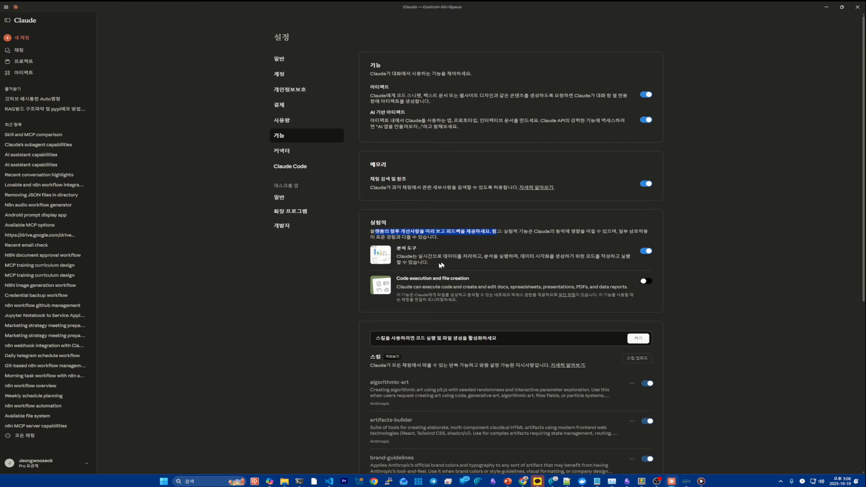
{"action": "left_click", "coordinate": [403, 255]}
{"action": "left_click_drag", "start_coordinate": [401, 248], "coordinate": [516, 266]}
{"action": "left_click", "coordinate": [437, 255]}
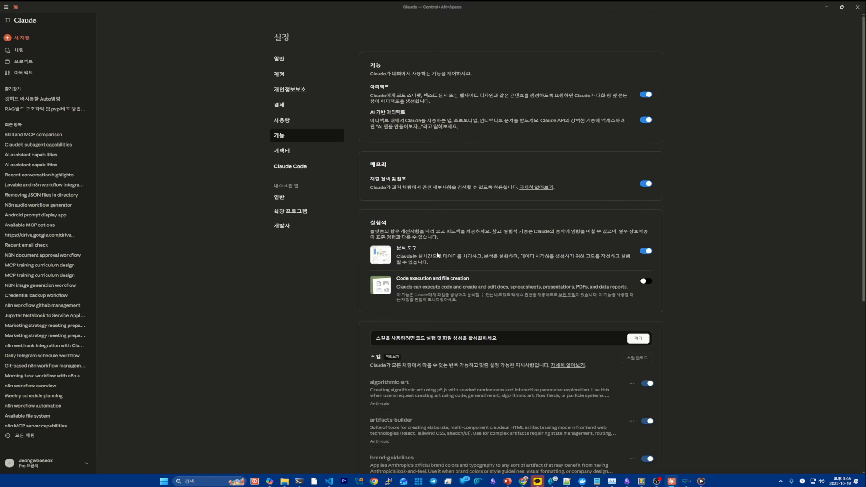
{"action": "left_click_drag", "start_coordinate": [384, 284], "coordinate": [482, 283]}
{"action": "left_click", "coordinate": [415, 285]}
{"action": "left_click_drag", "start_coordinate": [402, 281], "coordinate": [493, 284]}
{"action": "left_click_drag", "start_coordinate": [432, 279], "coordinate": [499, 282]}
- Turn on code execution and file creation, switch over to the analysis tool (분석 도구), and turn code execution back on
{"action": "left_click", "coordinate": [655, 287]}
{"action": "left_click", "coordinate": [647, 282]}
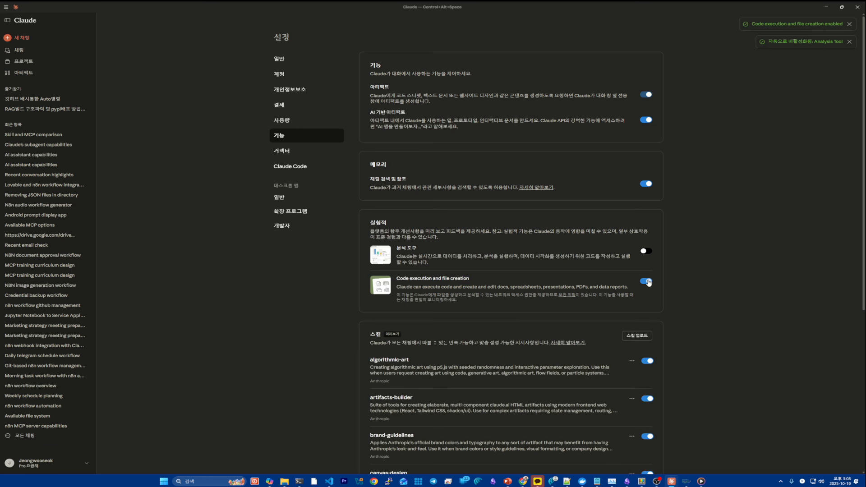
{"action": "left_click", "coordinate": [647, 251]}
{"action": "left_click", "coordinate": [647, 281]}
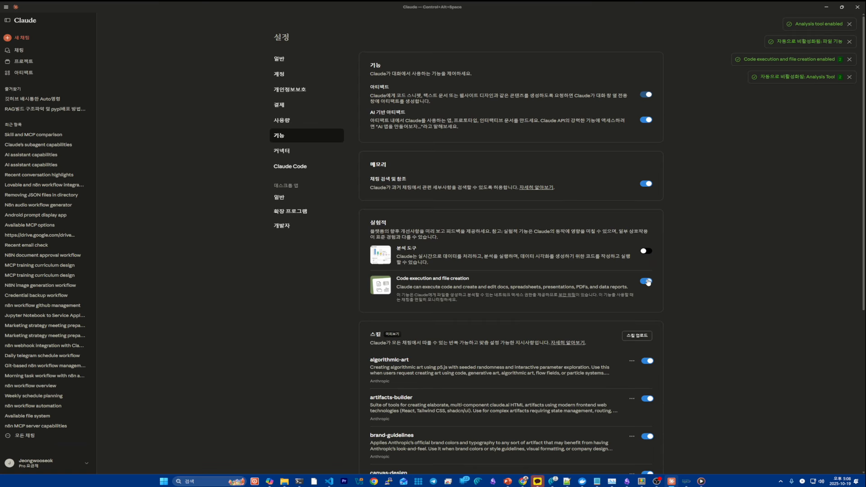
- Review the code execution and file creation description and the skill list from algorithmic-art down to theme-factory
{"action": "left_click_drag", "start_coordinate": [386, 277], "coordinate": [495, 305]}
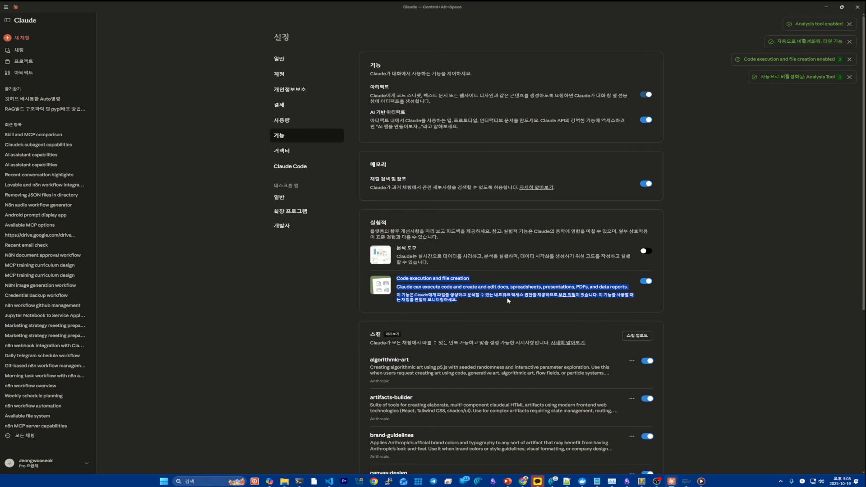
{"action": "left_click", "coordinate": [534, 288]}
{"action": "left_click_drag", "start_coordinate": [567, 288], "coordinate": [571, 287]}
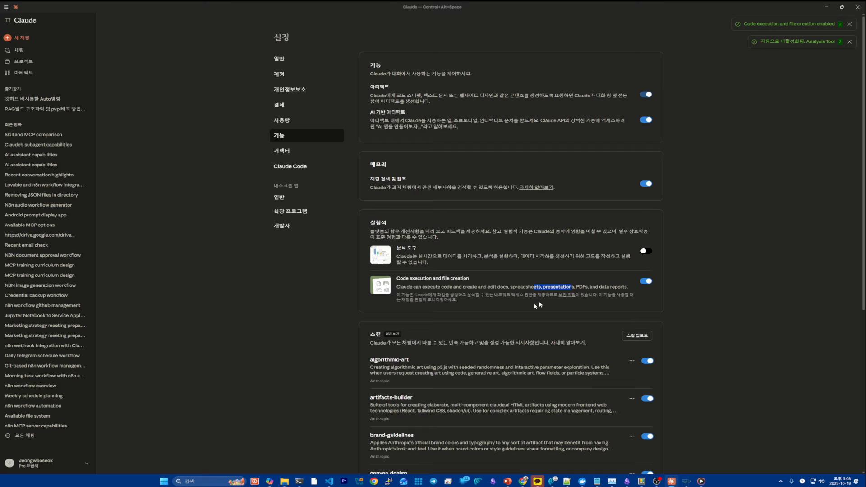
{"action": "left_click_drag", "start_coordinate": [394, 290], "coordinate": [598, 300]}
{"action": "scroll", "coordinate": [598, 300], "scroll_direction": "down", "scroll_amount": 2}
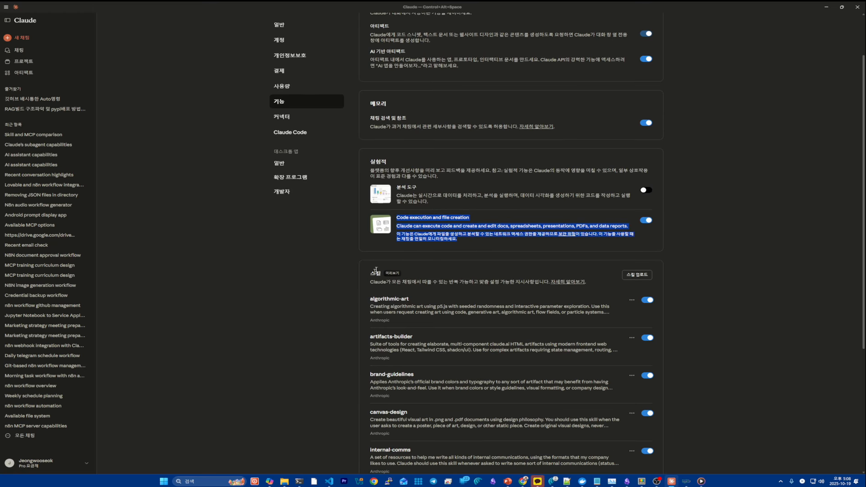
{"action": "scroll", "coordinate": [455, 318], "scroll_direction": "down", "scroll_amount": 2}
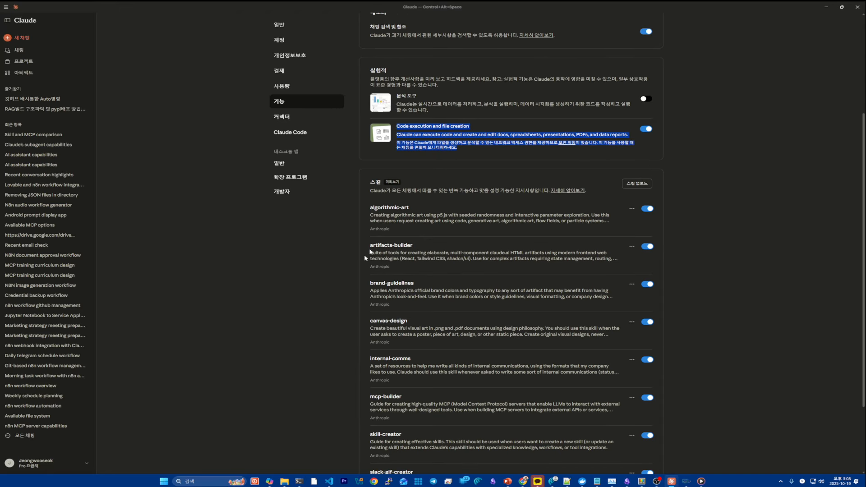
{"action": "scroll", "coordinate": [412, 263], "scroll_direction": "down", "scroll_amount": 2}
{"action": "scroll", "coordinate": [460, 344], "scroll_direction": "down", "scroll_amount": 1}
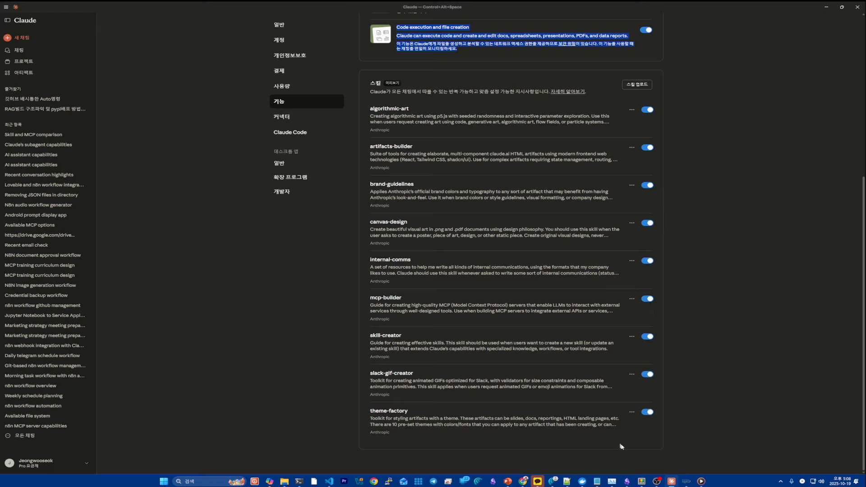
{"action": "scroll", "coordinate": [543, 437], "scroll_direction": "up", "scroll_amount": 1}
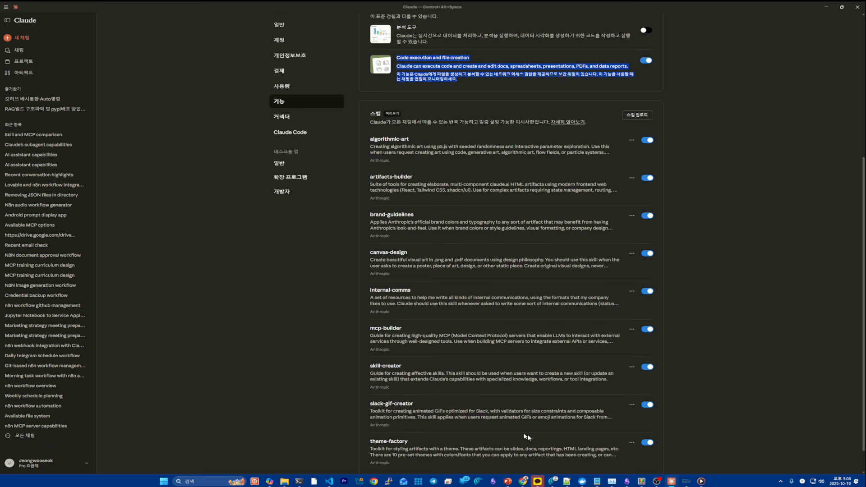
{"action": "scroll", "coordinate": [531, 439], "scroll_direction": "up", "scroll_amount": 5}
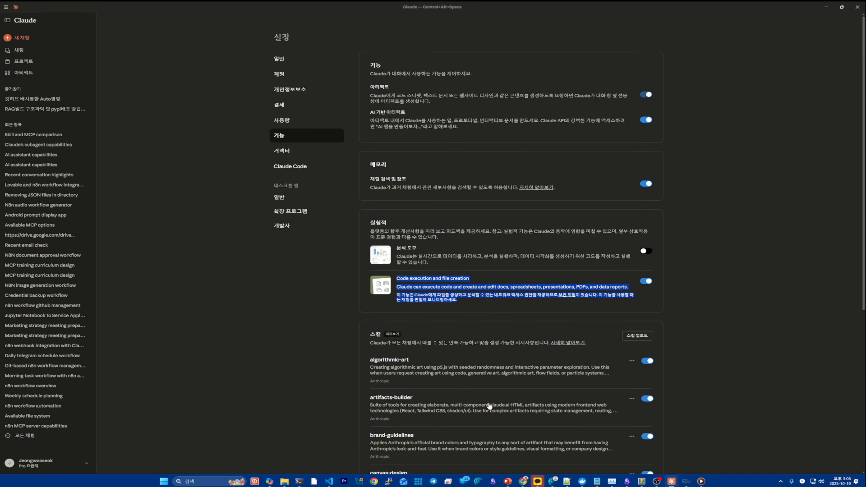
- Open the skill upload dialog (스킬 업로드) and its file chooser, and close both without choosing a file
{"action": "left_click", "coordinate": [643, 341]}
{"action": "left_click", "coordinate": [433, 236]}
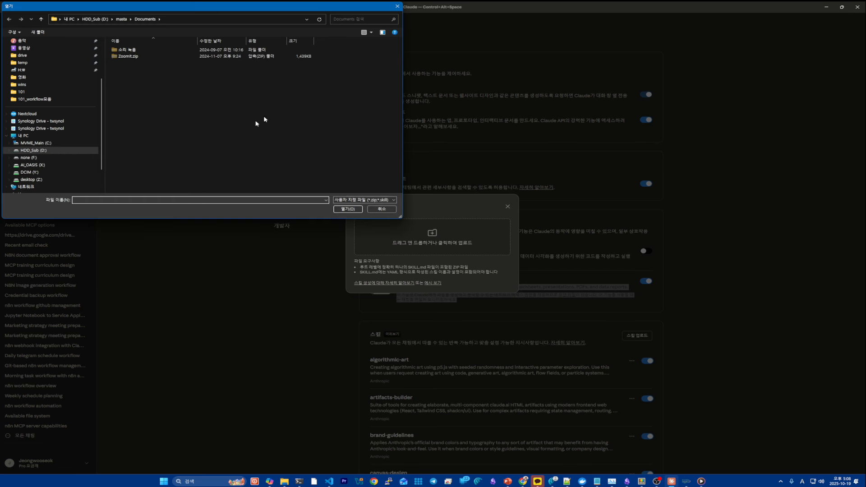
{"action": "key", "text": "Escape"}
{"action": "left_click", "coordinate": [508, 207]}
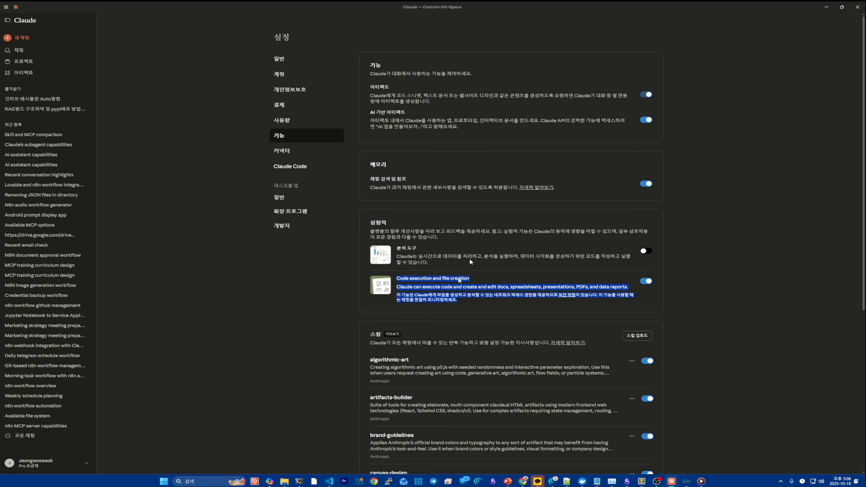
- Leave the feature settings and open the "AI assistant capabilities" conversation containing the Agent skills presentation from the chat history
{"action": "scroll", "coordinate": [587, 310], "scroll_direction": "down", "scroll_amount": 5}
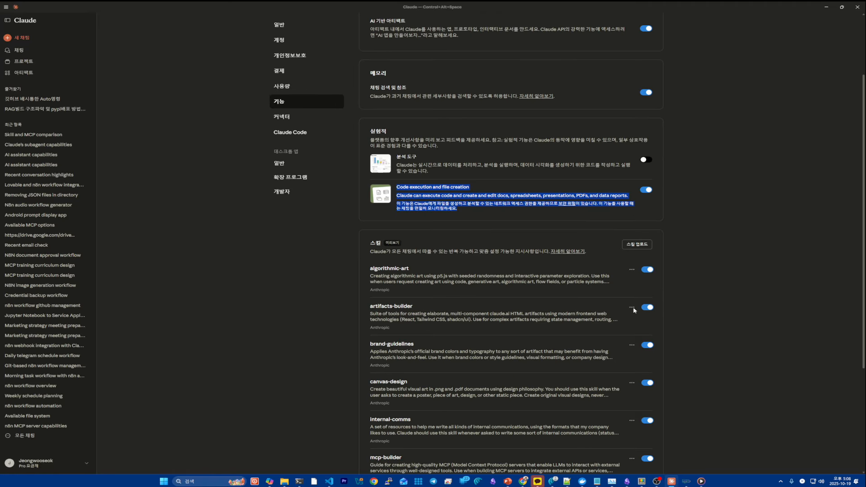
{"action": "key", "text": "alt+Tab"}
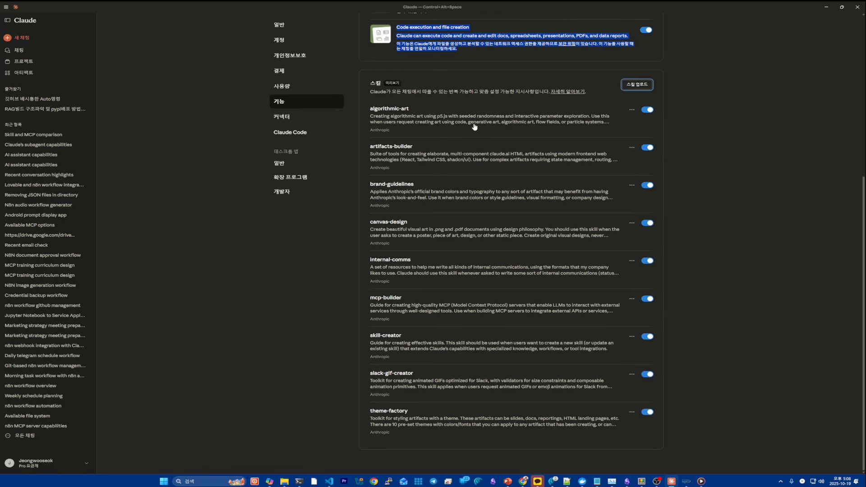
{"action": "scroll", "coordinate": [266, 258], "scroll_direction": "up", "scroll_amount": 5}
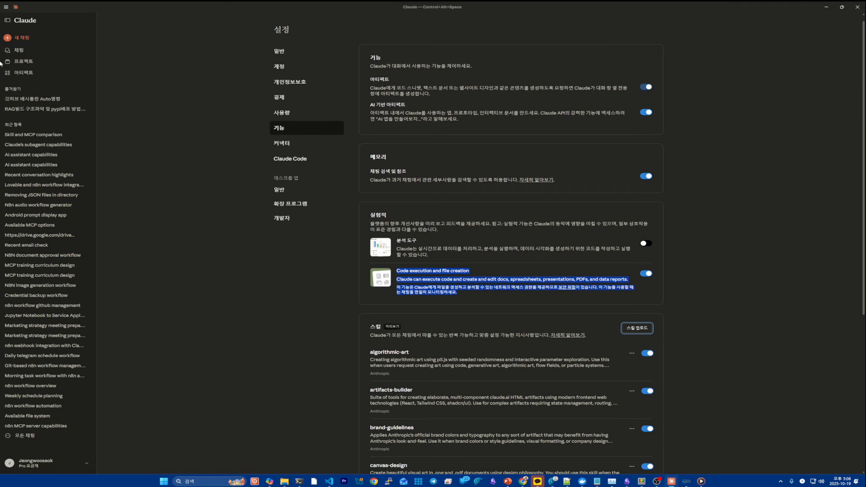
{"action": "left_click", "coordinate": [20, 50]}
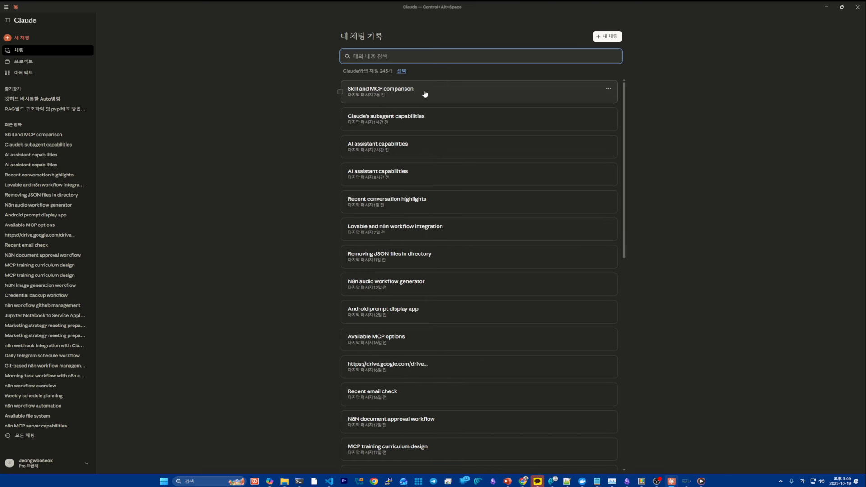
{"action": "left_click", "coordinate": [429, 126]}
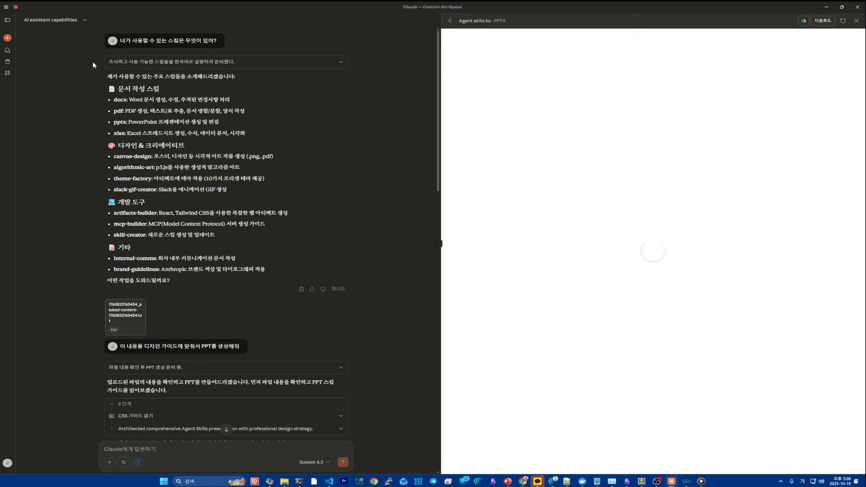
- Read the answer listing the usable skills and the prompt asking for a PPT that follows the design guide
{"action": "left_click_drag", "start_coordinate": [120, 41], "coordinate": [272, 297]}
{"action": "left_click", "coordinate": [223, 279]}
{"action": "scroll", "coordinate": [226, 280], "scroll_direction": "down", "scroll_amount": 4}
{"action": "left_click_drag", "start_coordinate": [120, 164], "coordinate": [273, 176]}
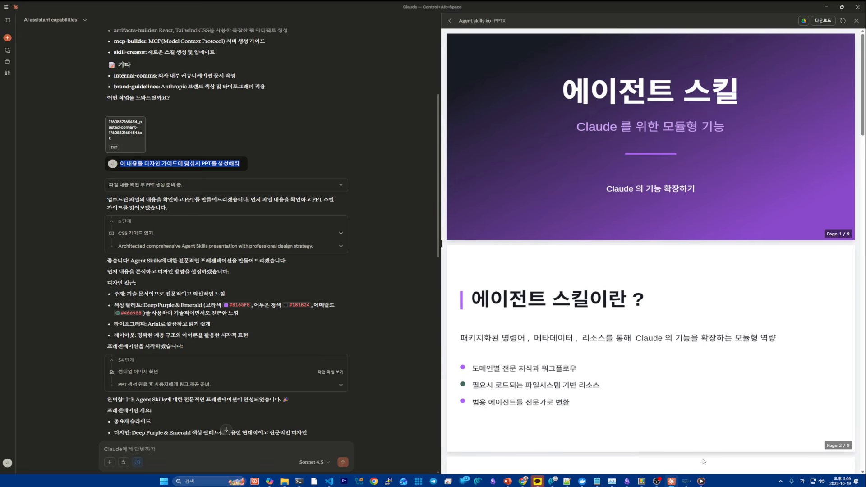
- Switch to Chrome, view the Claude Support article on creating custom skills and open the help center's home page
{"action": "left_click", "coordinate": [523, 481]}
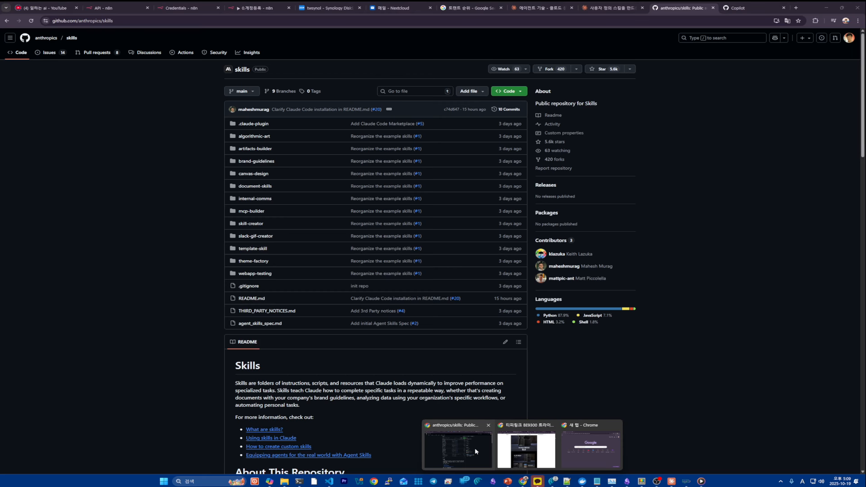
{"action": "left_click", "coordinate": [476, 453]}
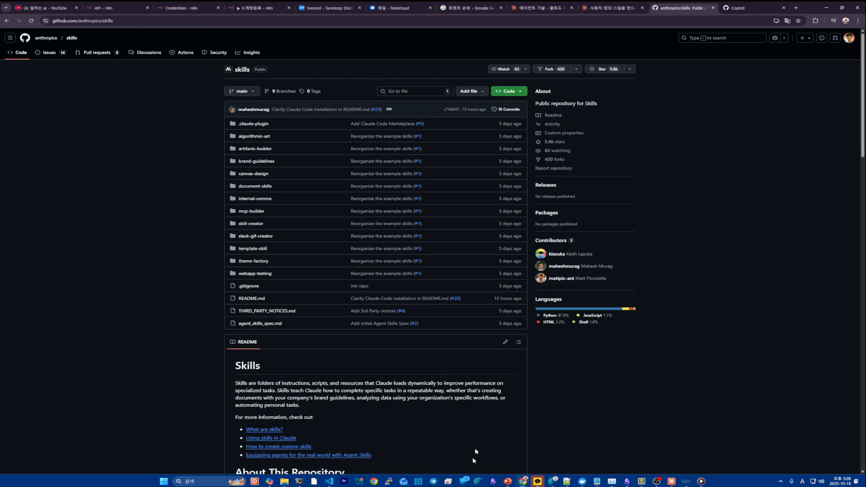
{"action": "left_click", "coordinate": [600, 9]}
{"action": "scroll", "coordinate": [251, 47], "scroll_direction": "up", "scroll_amount": 20}
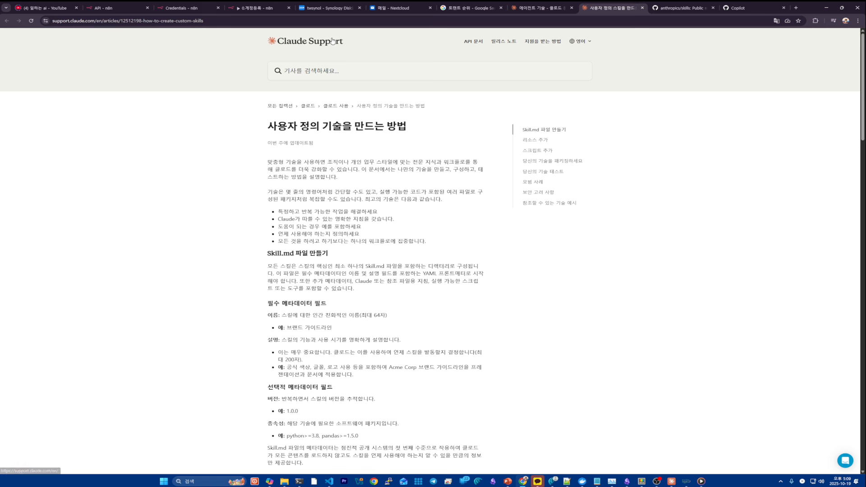
{"action": "left_click", "coordinate": [309, 39]}
{"action": "left_click", "coordinate": [106, 21]}
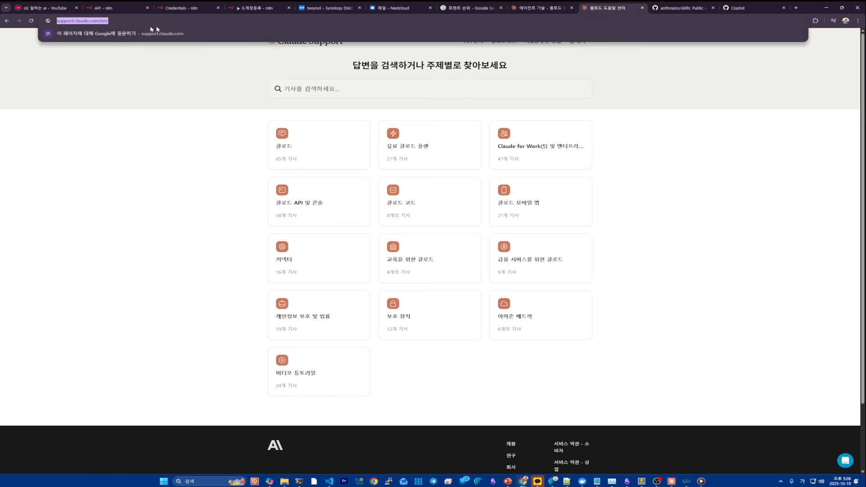
{"action": "key", "text": "Escape"}
{"action": "left_click", "coordinate": [685, 191]}
- Open the Claude Docs Agent Skills overview (에이전트 기술) and look through the article
{"action": "left_click", "coordinate": [541, 8]}
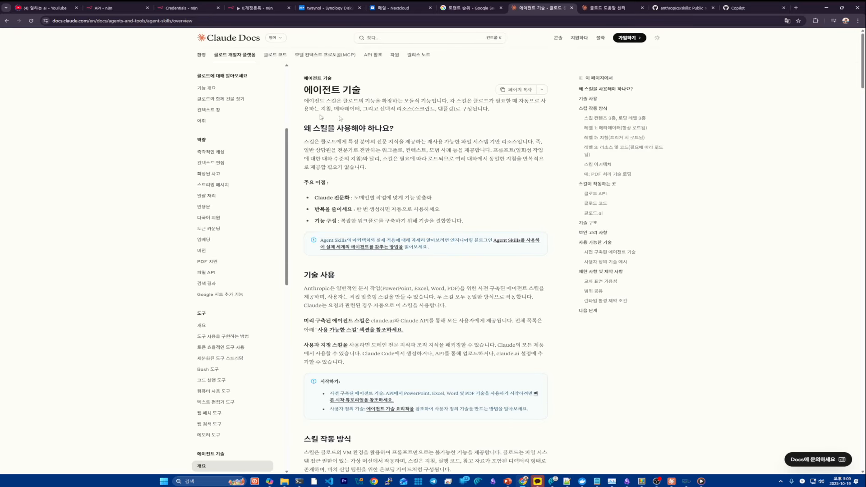
{"action": "scroll", "coordinate": [177, 320], "scroll_direction": "down", "scroll_amount": 10}
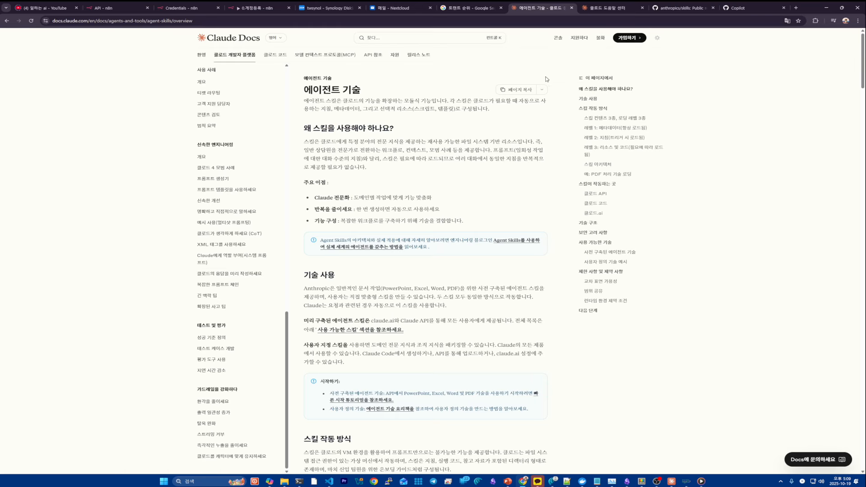
{"action": "scroll", "coordinate": [519, 102], "scroll_direction": "down", "scroll_amount": 15}
{"action": "scroll", "coordinate": [528, 110], "scroll_direction": "up", "scroll_amount": 10}
{"action": "scroll", "coordinate": [526, 106], "scroll_direction": "up", "scroll_amount": 8}
{"action": "scroll", "coordinate": [513, 172], "scroll_direction": "down", "scroll_amount": 2}
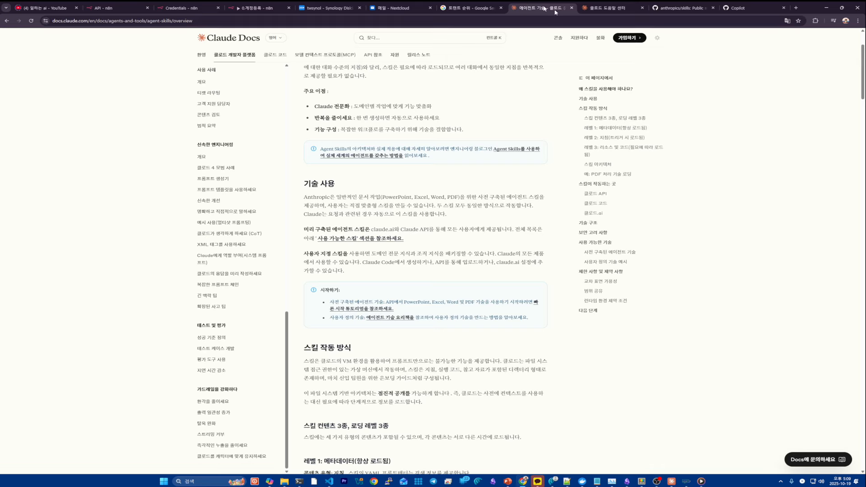
- Switch back to Claude Desktop, revisit the PPT prompt and expand the thought process below it to read how the response starts
{"action": "left_click", "coordinate": [671, 481]}
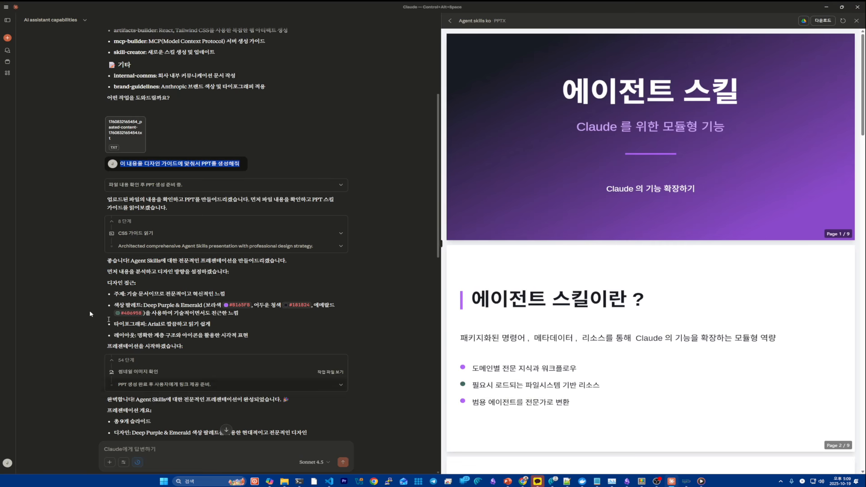
{"action": "left_click", "coordinate": [203, 163]}
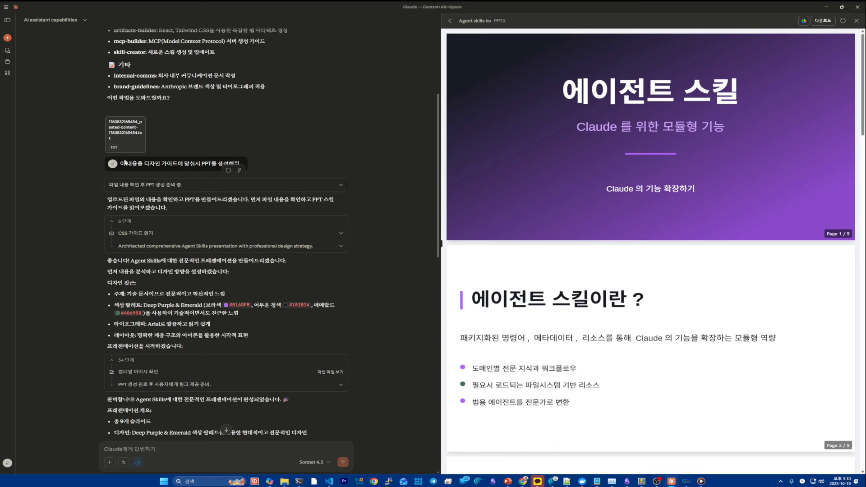
{"action": "left_click_drag", "start_coordinate": [125, 166], "coordinate": [233, 167]}
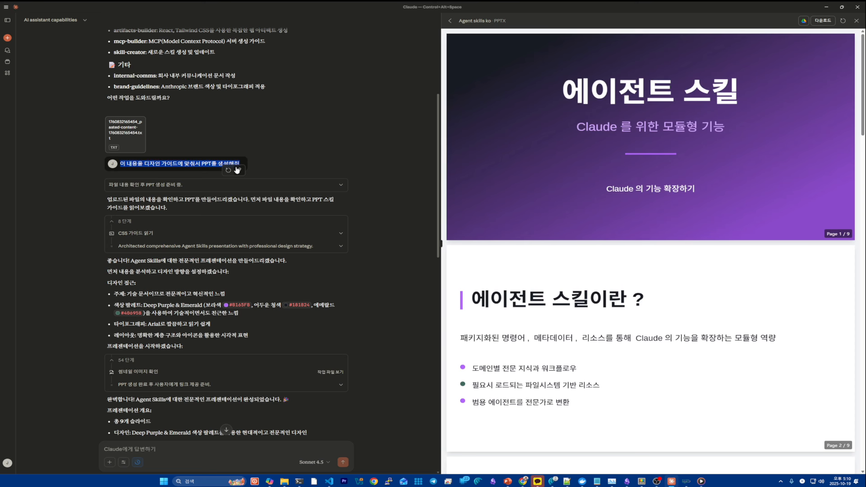
{"action": "left_click", "coordinate": [327, 184]}
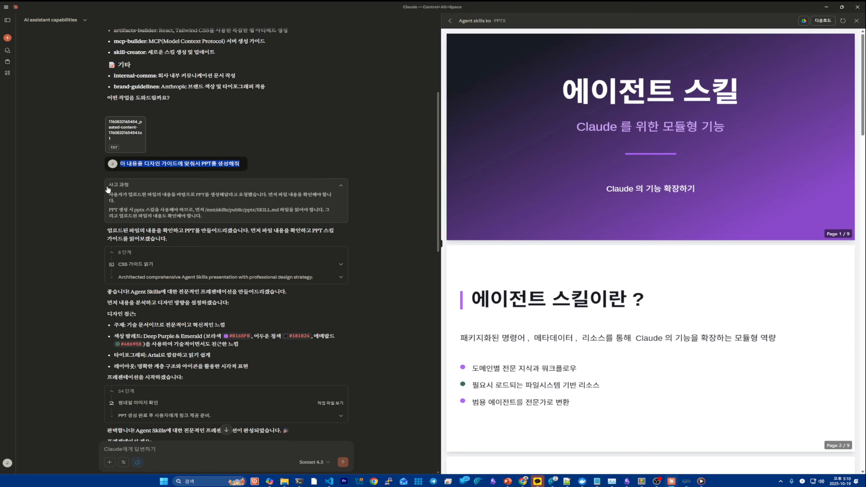
{"action": "scroll", "coordinate": [277, 237], "scroll_direction": "down", "scroll_amount": 1}
{"action": "left_click_drag", "start_coordinate": [108, 170], "coordinate": [270, 180]}
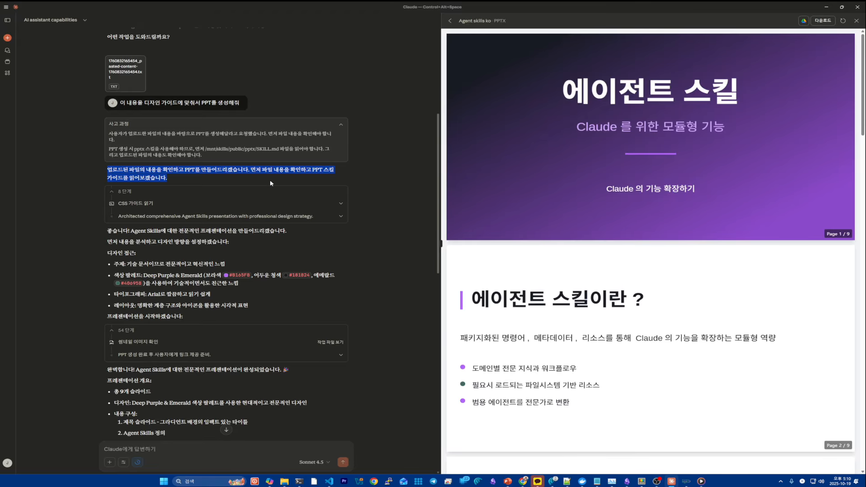
{"action": "scroll", "coordinate": [270, 179], "scroll_direction": "down", "scroll_amount": 1}
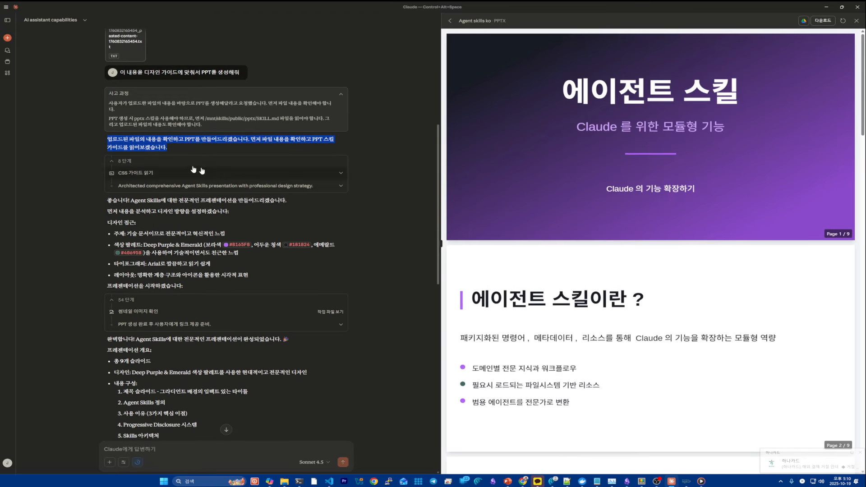
- Expand the thought process in the 8-step block and examine the slide-by-slide presentation plan
{"action": "left_click", "coordinate": [339, 174]}
{"action": "left_click", "coordinate": [342, 259]}
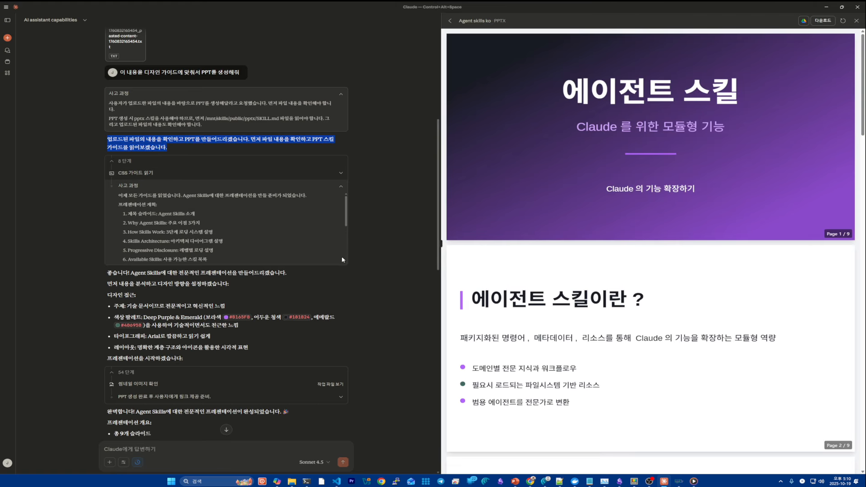
{"action": "left_click_drag", "start_coordinate": [127, 206], "coordinate": [187, 215]}
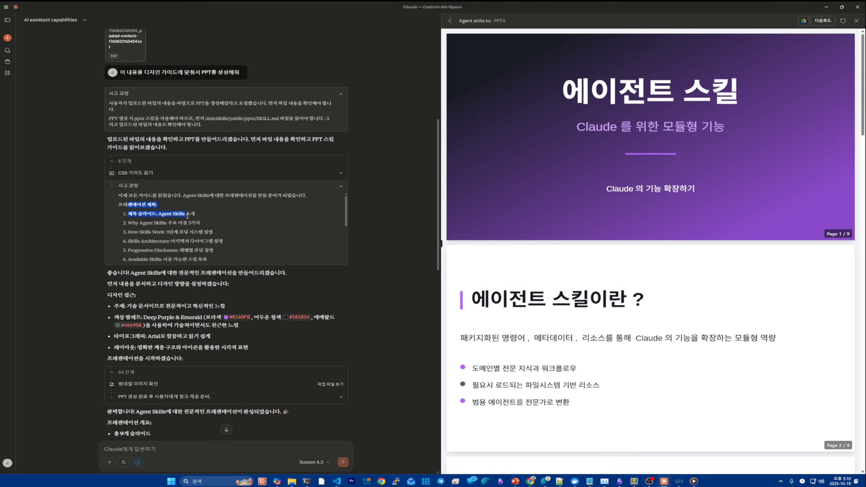
{"action": "left_click", "coordinate": [129, 224]}
{"action": "left_click_drag", "start_coordinate": [125, 214], "coordinate": [190, 217]}
{"action": "scroll", "coordinate": [190, 214], "scroll_direction": "up", "scroll_amount": 2}
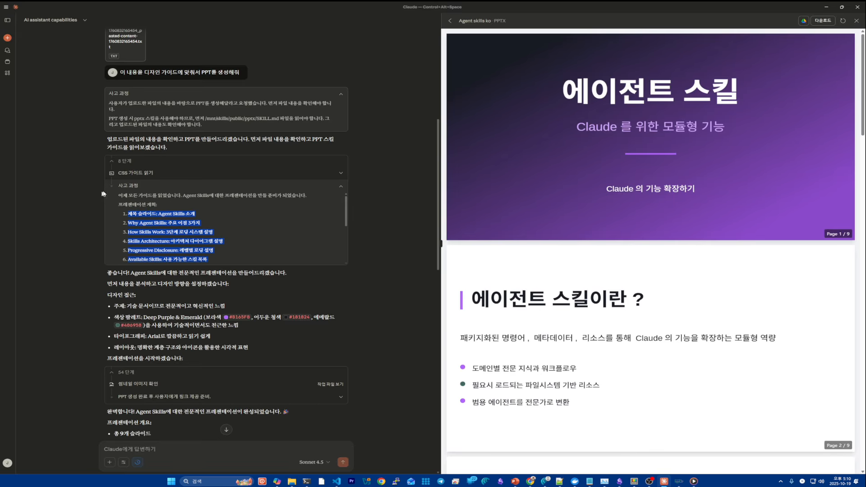
- Read the rest of the presentation plan and the design approach, including the theme, Deep Purple & Emerald palette, typography and layout
{"action": "scroll", "coordinate": [229, 240], "scroll_direction": "down", "scroll_amount": 3}
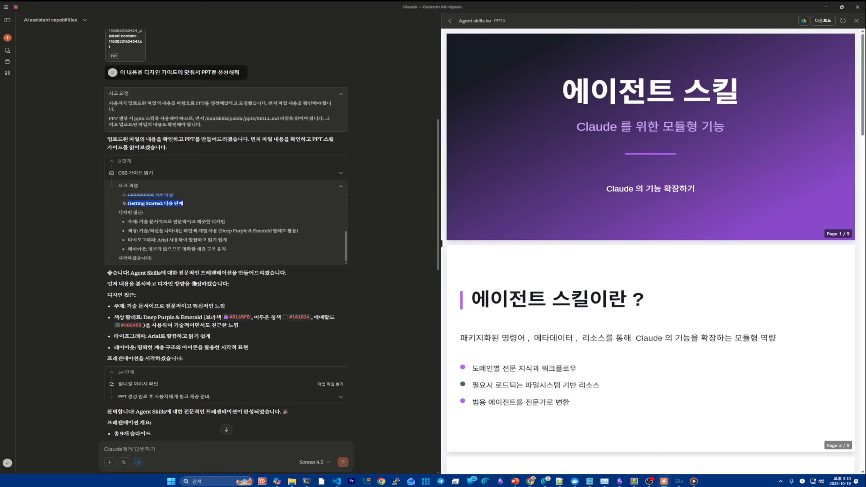
{"action": "left_click_drag", "start_coordinate": [107, 272], "coordinate": [296, 284]}
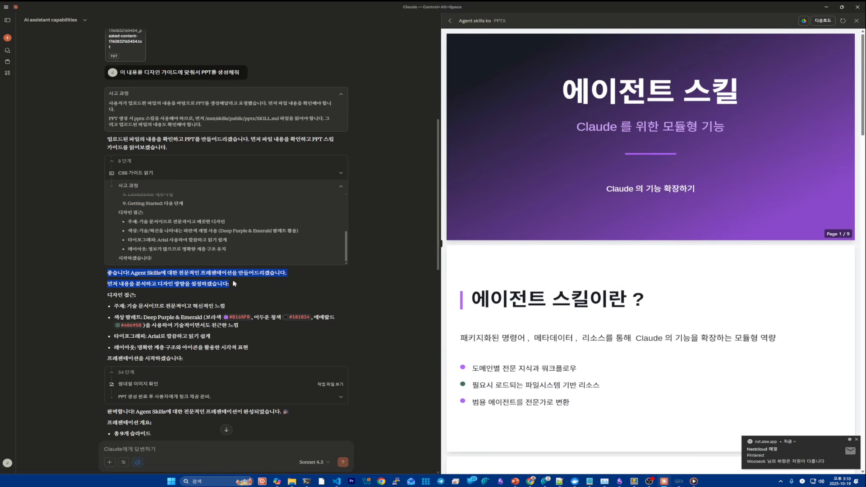
{"action": "scroll", "coordinate": [228, 262], "scroll_direction": "down", "scroll_amount": 3}
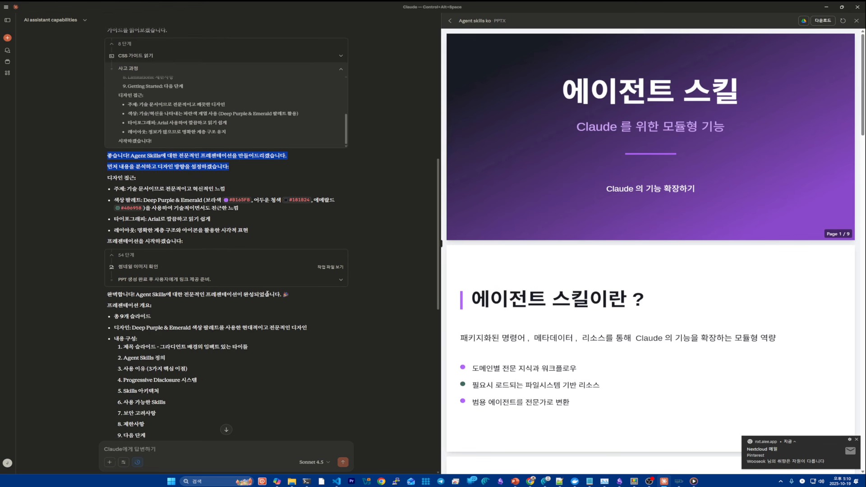
{"action": "left_click_drag", "start_coordinate": [118, 182], "coordinate": [222, 203]}
{"action": "left_click_drag", "start_coordinate": [143, 195], "coordinate": [197, 195]}
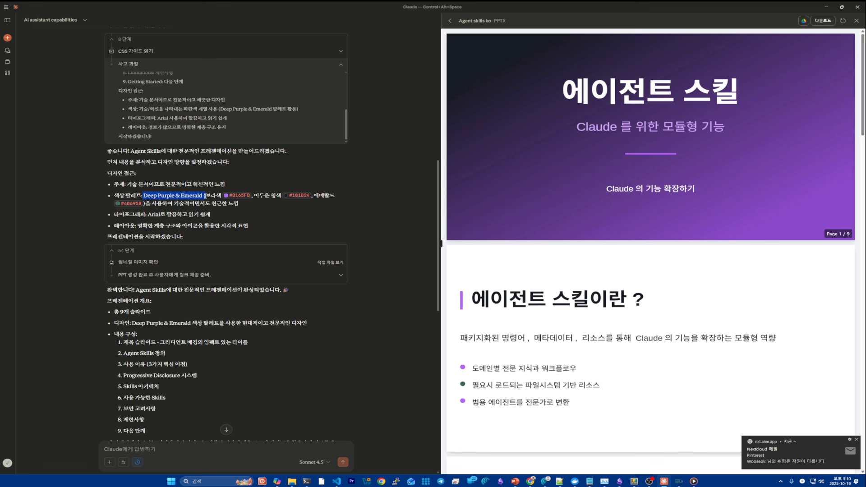
{"action": "left_click_drag", "start_coordinate": [108, 188], "coordinate": [221, 235]}
{"action": "left_click_drag", "start_coordinate": [111, 182], "coordinate": [244, 228]}
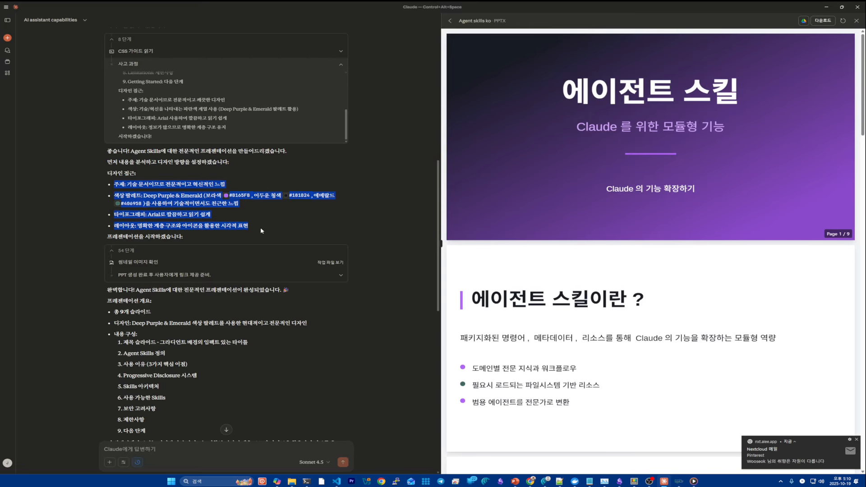
- Expand the 54-step block's thought process, view its slide thumbnail image and read the presentation overview below it
{"action": "left_click", "coordinate": [342, 276]}
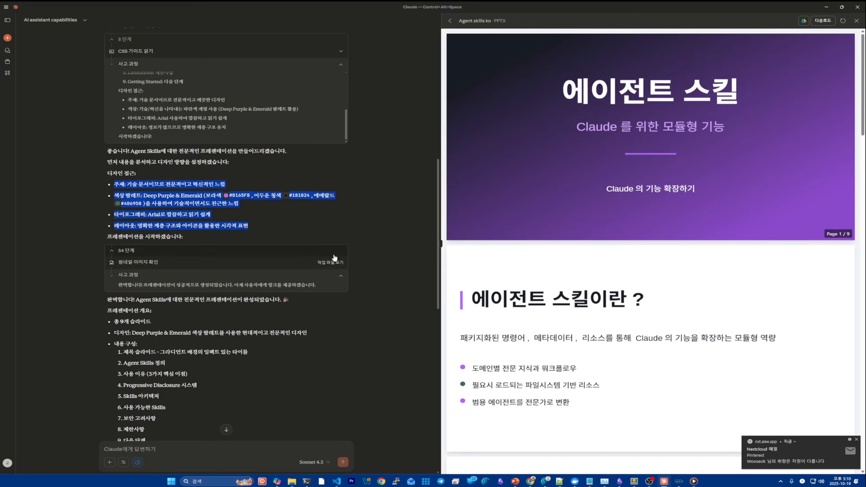
{"action": "left_click", "coordinate": [334, 262]}
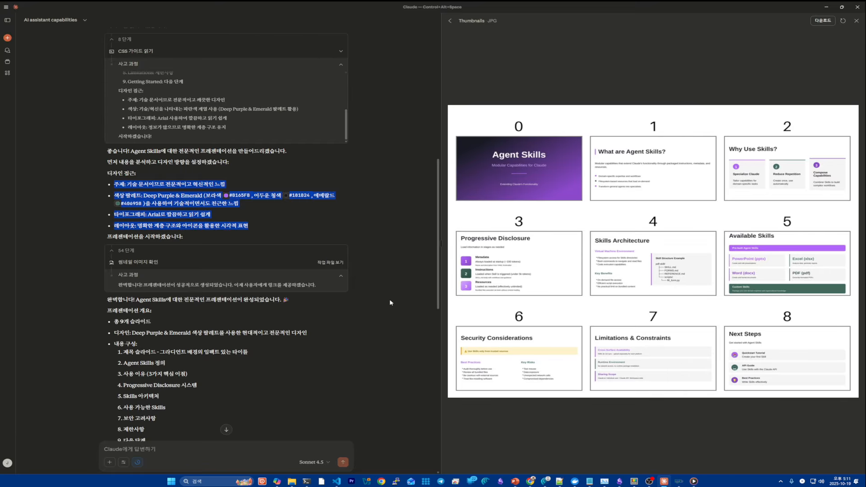
{"action": "scroll", "coordinate": [235, 275], "scroll_direction": "down", "scroll_amount": 1}
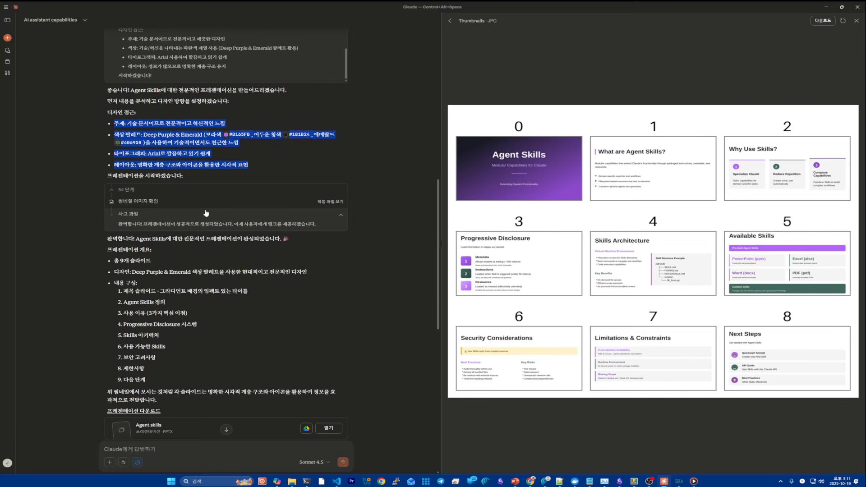
{"action": "left_click", "coordinate": [200, 222]}
{"action": "scroll", "coordinate": [181, 256], "scroll_direction": "down", "scroll_amount": 2}
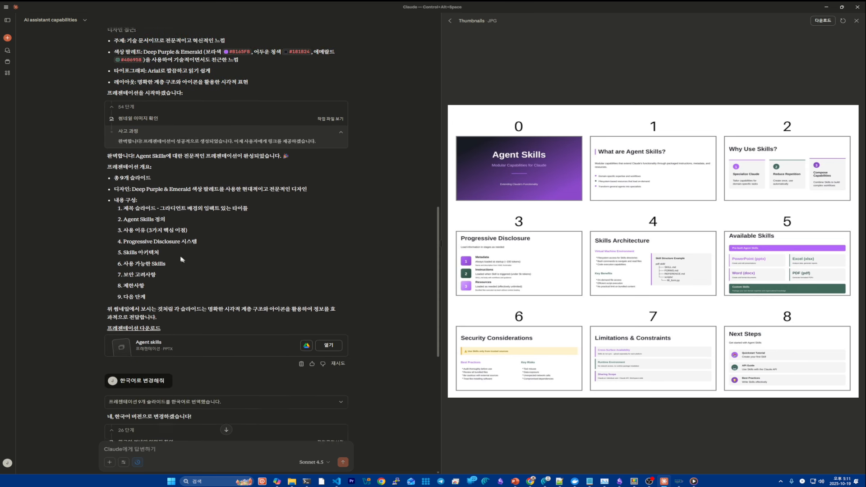
{"action": "left_click_drag", "start_coordinate": [108, 170], "coordinate": [229, 312]}
{"action": "scroll", "coordinate": [265, 324], "scroll_direction": "down", "scroll_amount": 3}
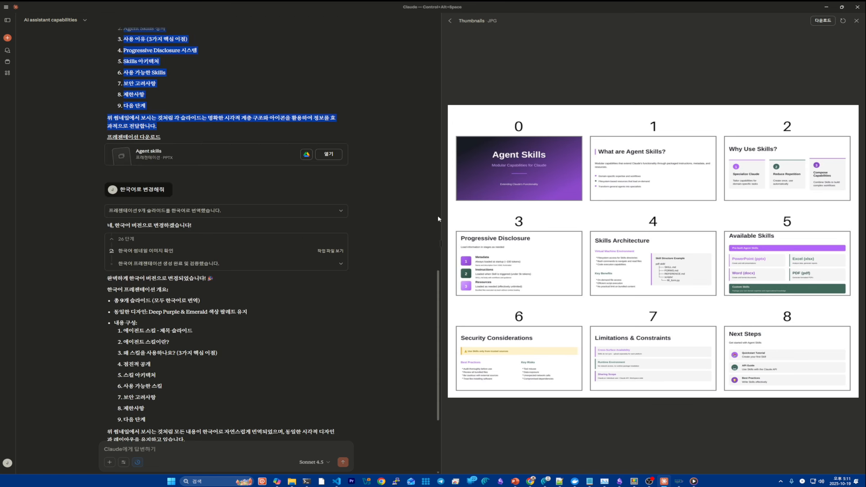
- Preview the English Agent skills presentation beside the chat and open it in PowerPoint
{"action": "left_click", "coordinate": [257, 161]}
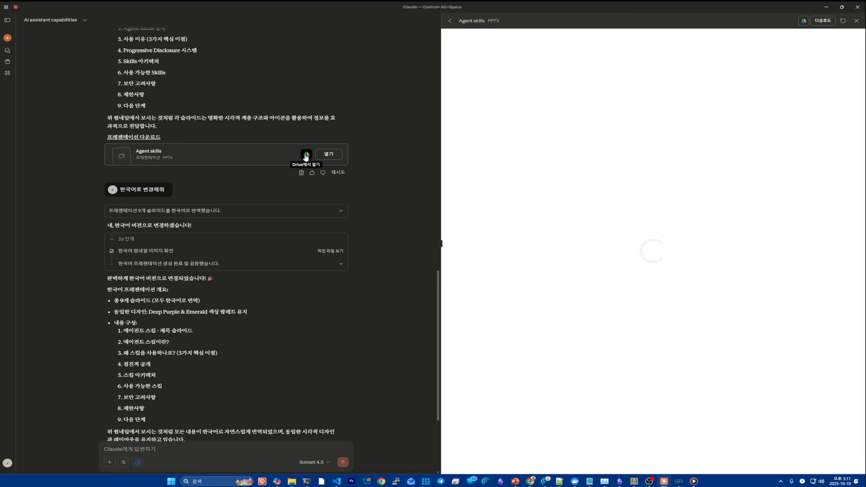
{"action": "left_click", "coordinate": [307, 156]}
{"action": "left_click", "coordinate": [328, 154]}
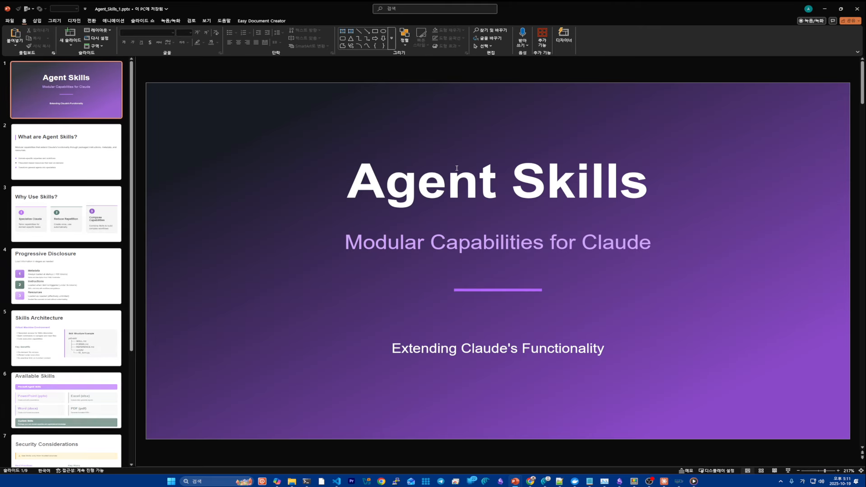
- Look through the English Agent Skills slides, return to the title slide and close the open presentations to get back to Claude Desktop
{"action": "left_click", "coordinate": [104, 108]}
{"action": "key", "text": "Down"}
{"action": "key", "text": "Down"}
{"action": "key", "text": "Down"}
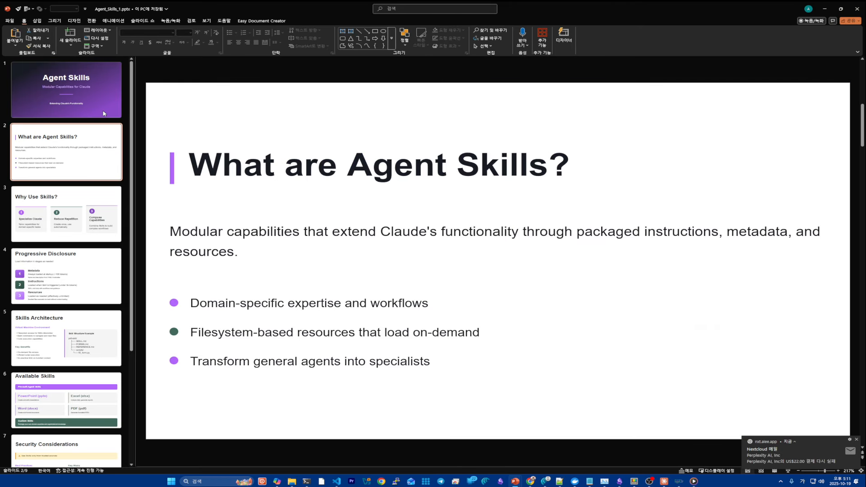
{"action": "key", "text": "Down"}
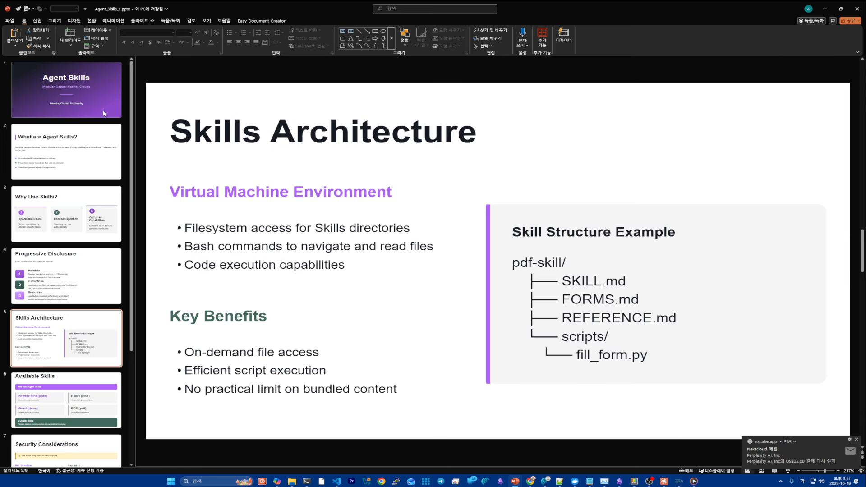
{"action": "key", "text": "Down"}
{"action": "key", "text": "Down"}
{"action": "key", "text": "Down"}
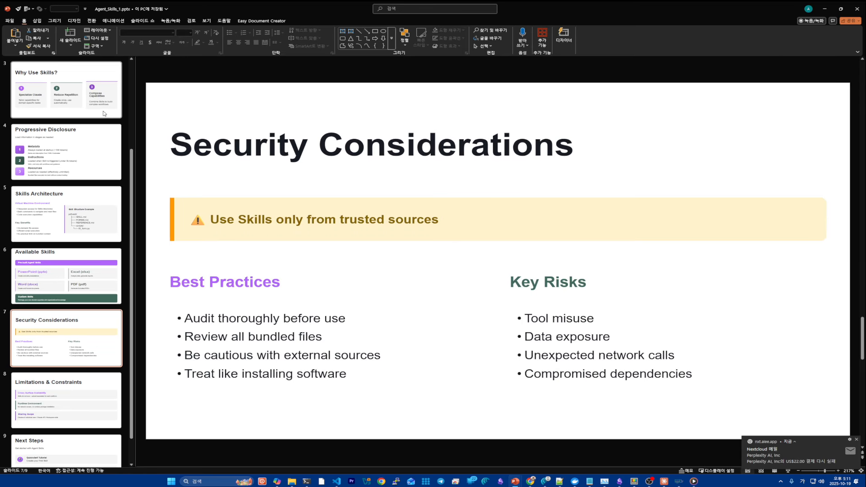
{"action": "key", "text": "Down"}
{"action": "key", "text": "Up"}
{"action": "key", "text": "Up"}
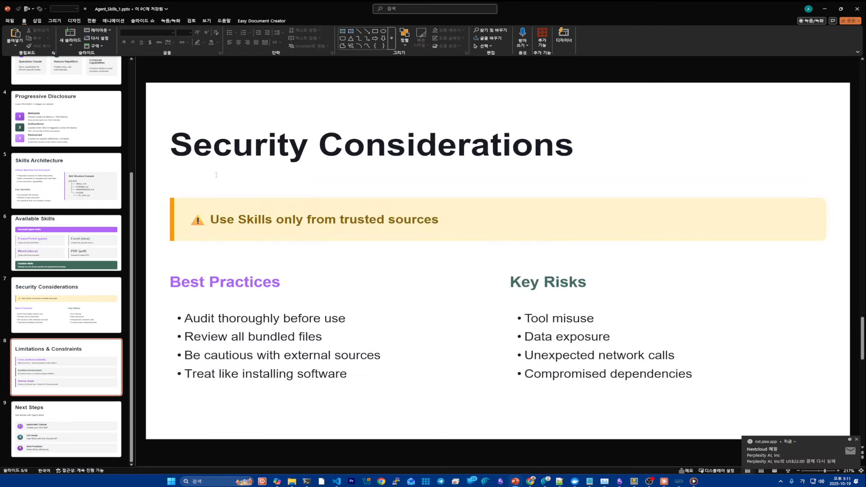
{"action": "key", "text": "Home"}
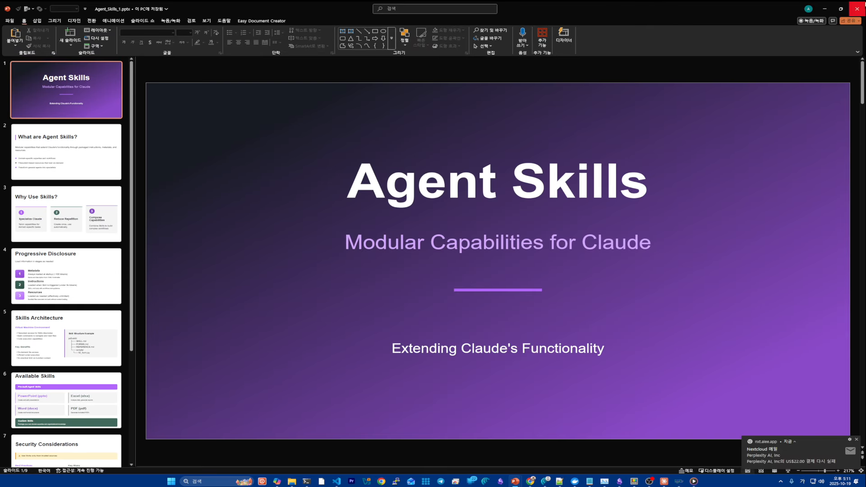
{"action": "left_click", "coordinate": [857, 8]}
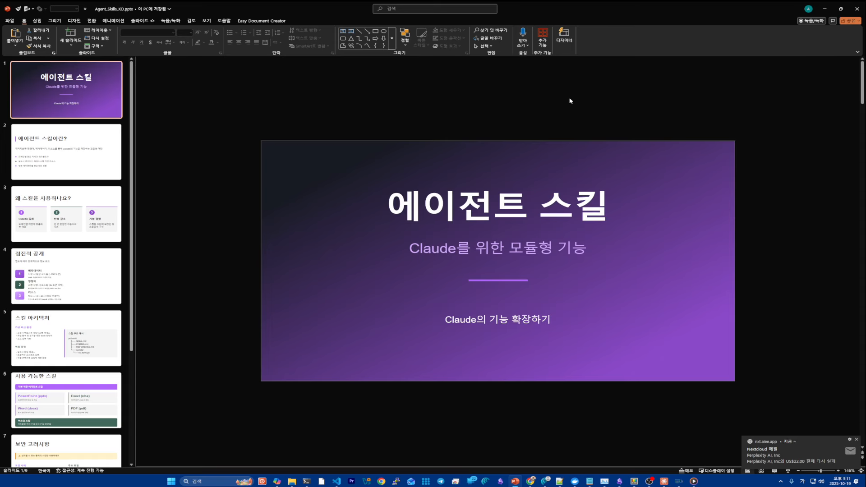
{"action": "left_click", "coordinate": [857, 8]}
{"action": "left_click", "coordinate": [458, 275]}
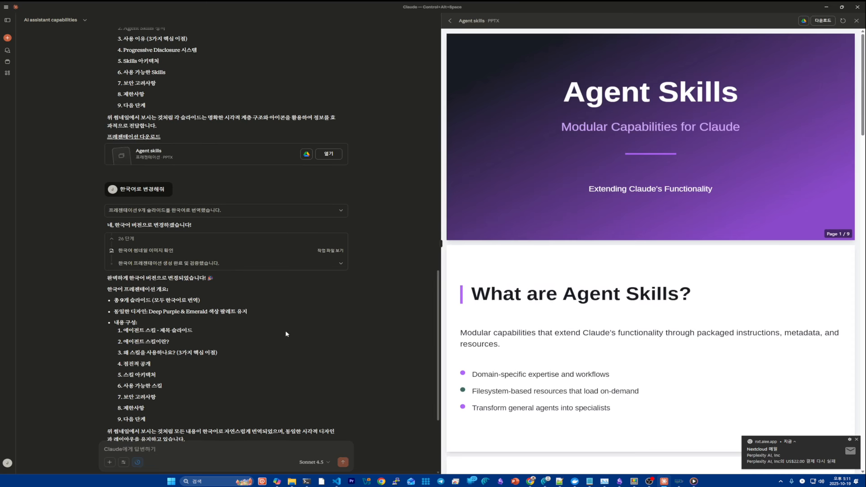
- Read the Korean version's overview, view its thumbnail image and expand the thought process in the 26-step block
{"action": "scroll", "coordinate": [287, 335], "scroll_direction": "down", "scroll_amount": 3}
{"action": "left_click_drag", "start_coordinate": [106, 127], "coordinate": [257, 316]}
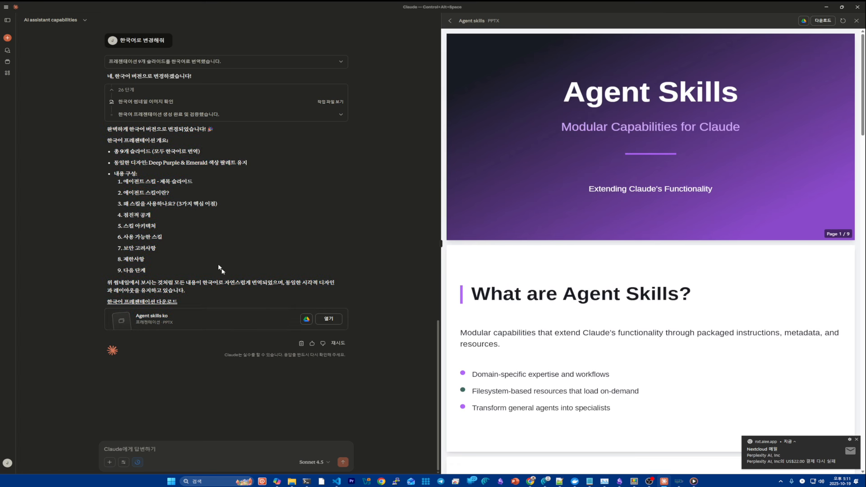
{"action": "left_click", "coordinate": [329, 319]}
{"action": "left_click", "coordinate": [249, 102]}
{"action": "left_click", "coordinate": [244, 113]}
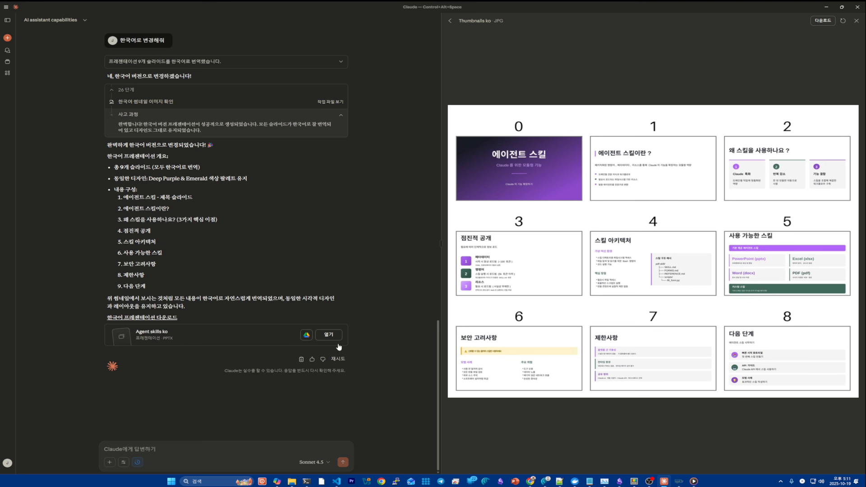
- Open the Korean Agent skills ko presentation in PowerPoint, look through it to the last slide and close it
{"action": "left_click", "coordinate": [329, 334]}
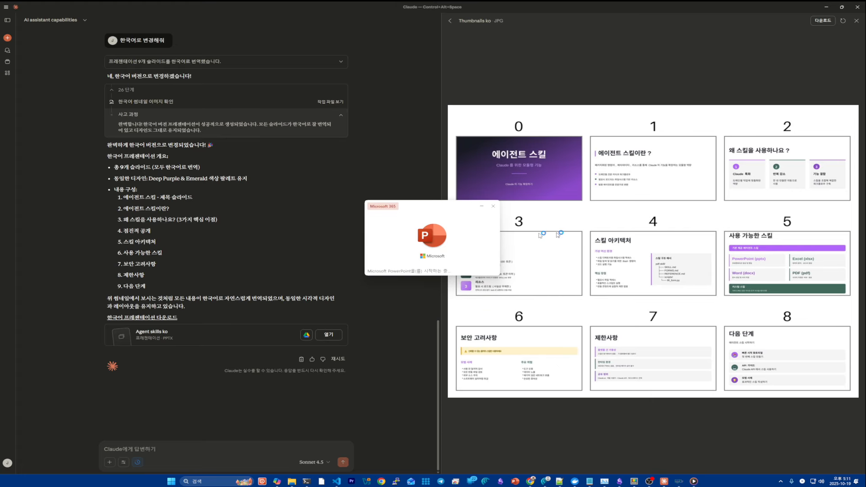
{"action": "scroll", "coordinate": [445, 231], "scroll_direction": "down", "scroll_amount": 7}
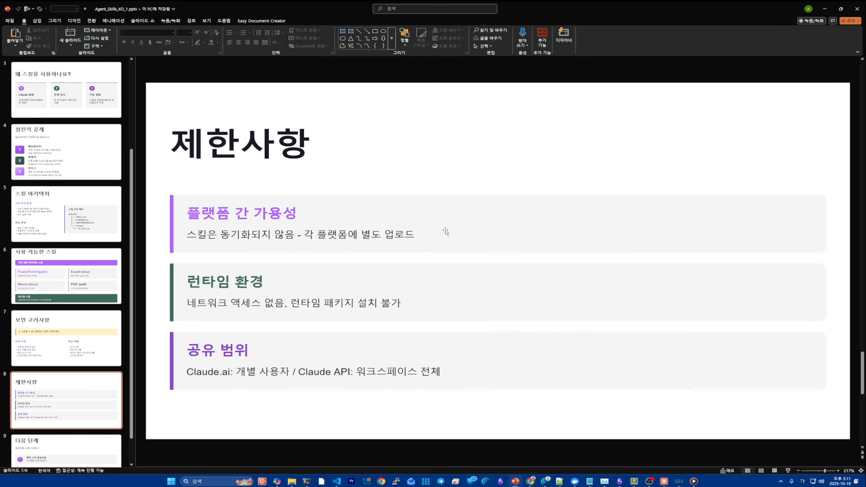
{"action": "scroll", "coordinate": [446, 232], "scroll_direction": "down", "scroll_amount": 1}
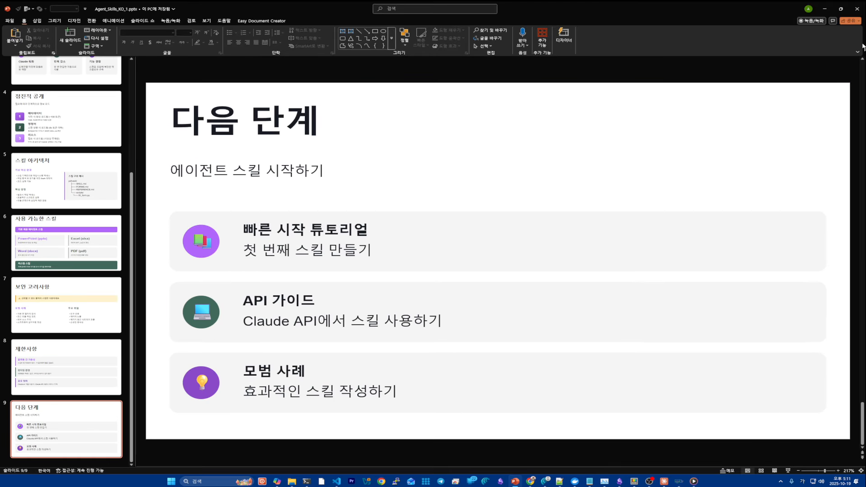
{"action": "left_click", "coordinate": [858, 9]}
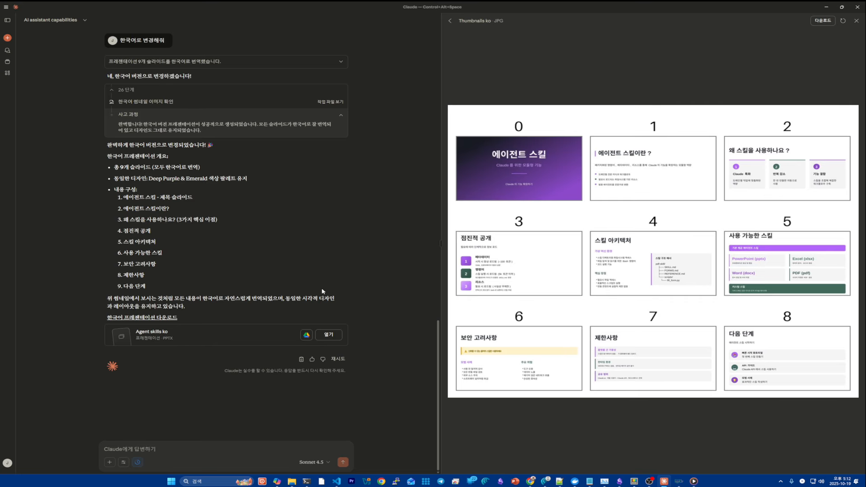
{"action": "scroll", "coordinate": [326, 278], "scroll_direction": "up", "scroll_amount": 15}
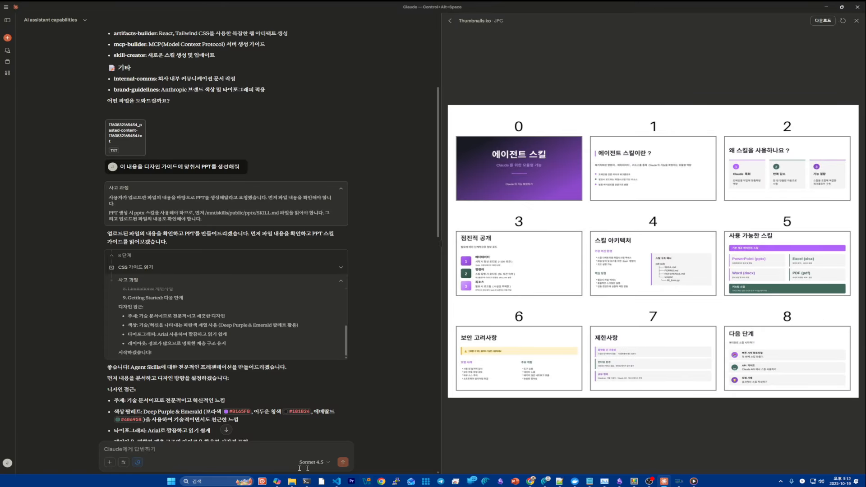
{"action": "left_click", "coordinate": [382, 482]}
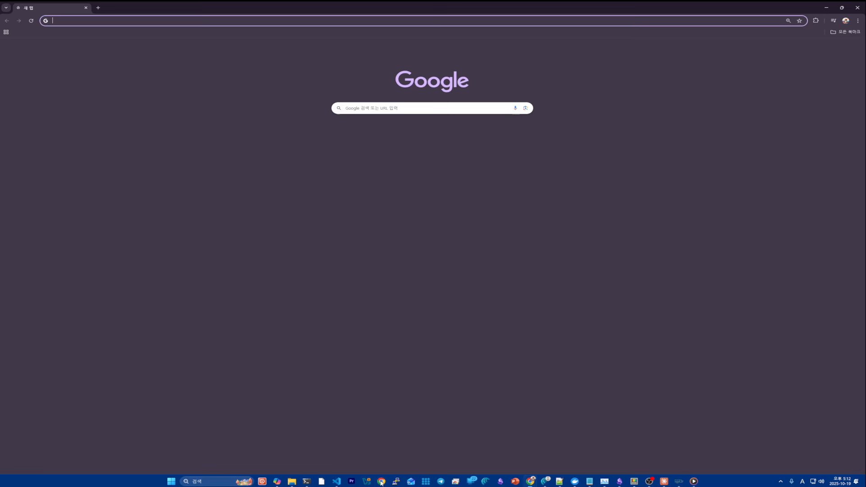
{"action": "left_click", "coordinate": [842, 8]}
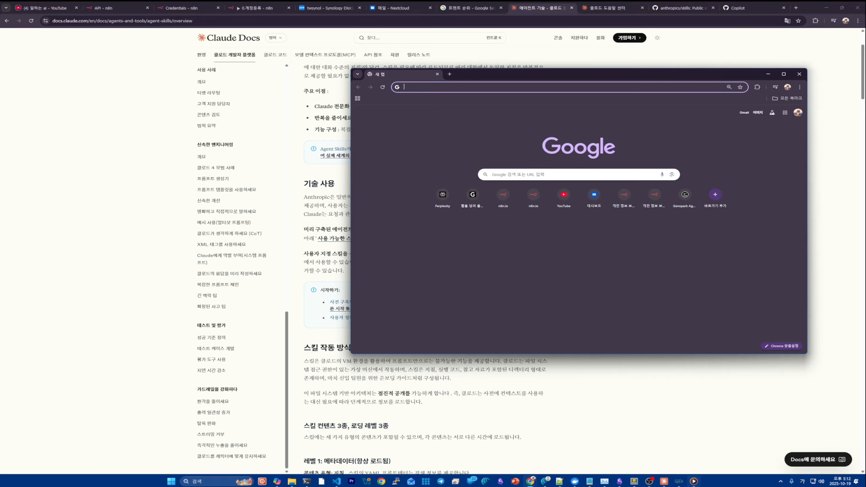
{"action": "left_click", "coordinate": [665, 482]}
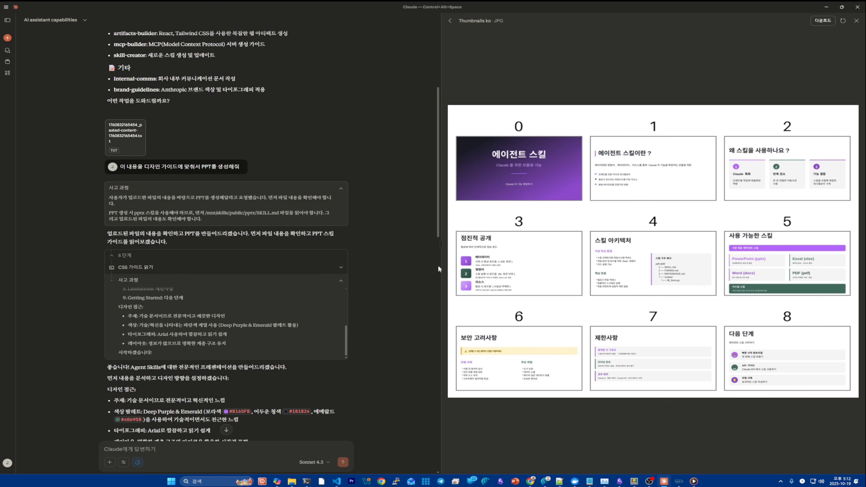
- Widen the conversation area beside the thumbnail preview and go back to the PPT generation prompt
{"action": "left_click_drag", "start_coordinate": [441, 245], "coordinate": [456, 246]}
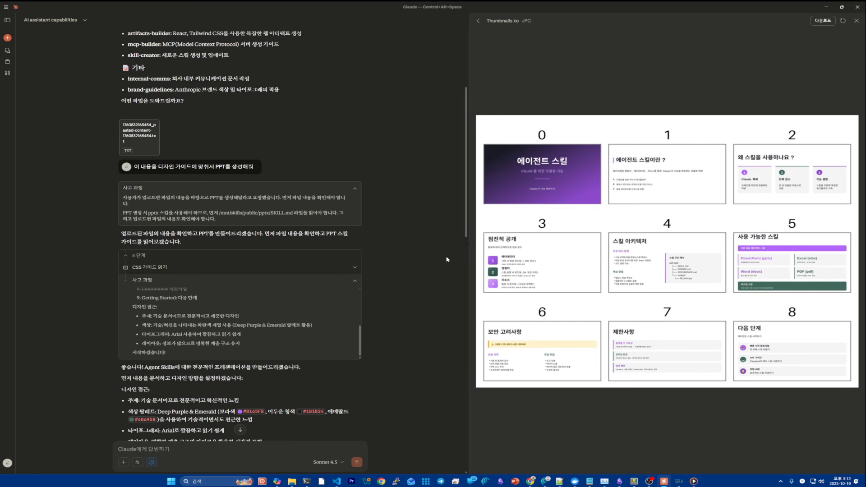
{"action": "left_click", "coordinate": [240, 430]}
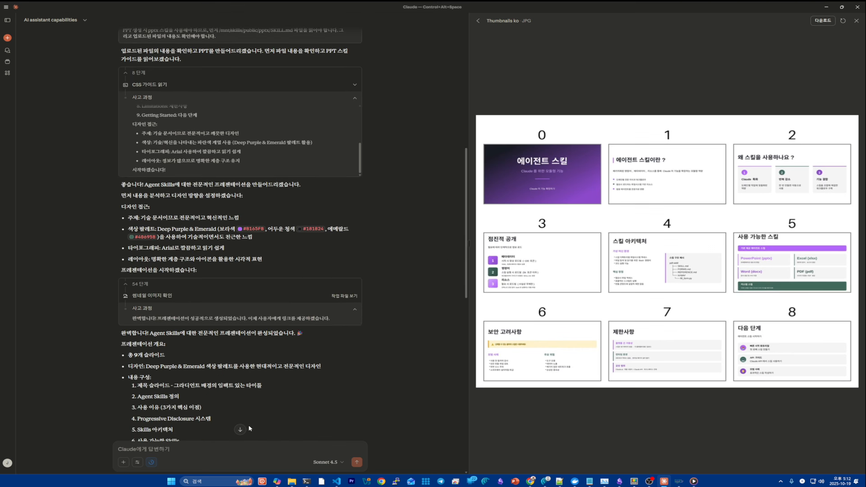
{"action": "scroll", "coordinate": [216, 407], "scroll_direction": "up", "scroll_amount": 15}
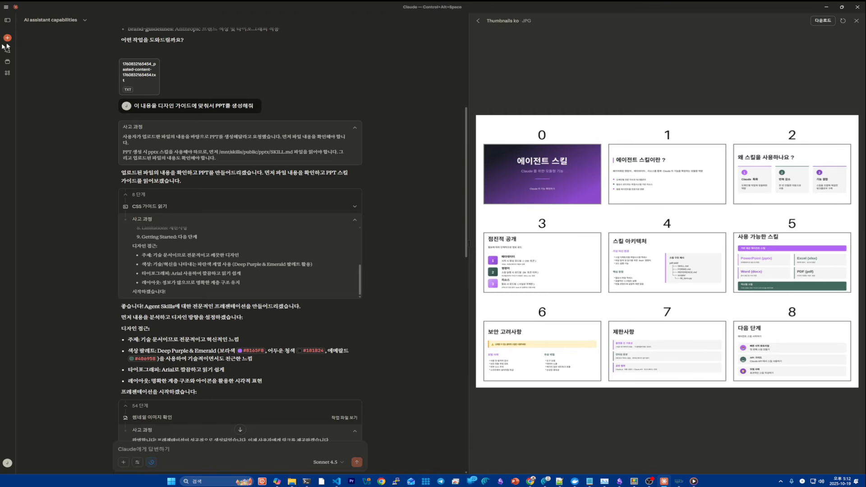
- Expand the sidebar, open Claude Desktop's settings from the account options and show the Claude Code section
{"action": "left_click", "coordinate": [7, 20]}
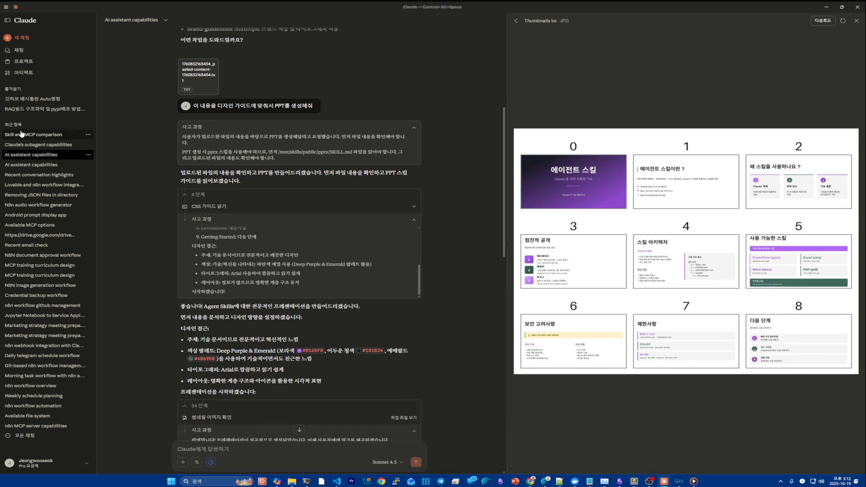
{"action": "left_click", "coordinate": [77, 465]}
{"action": "left_click", "coordinate": [50, 394]}
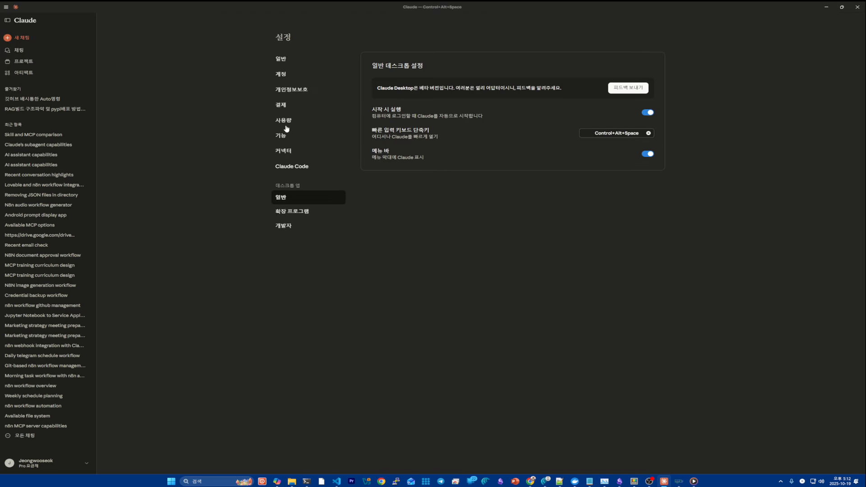
{"action": "left_click", "coordinate": [298, 167]}
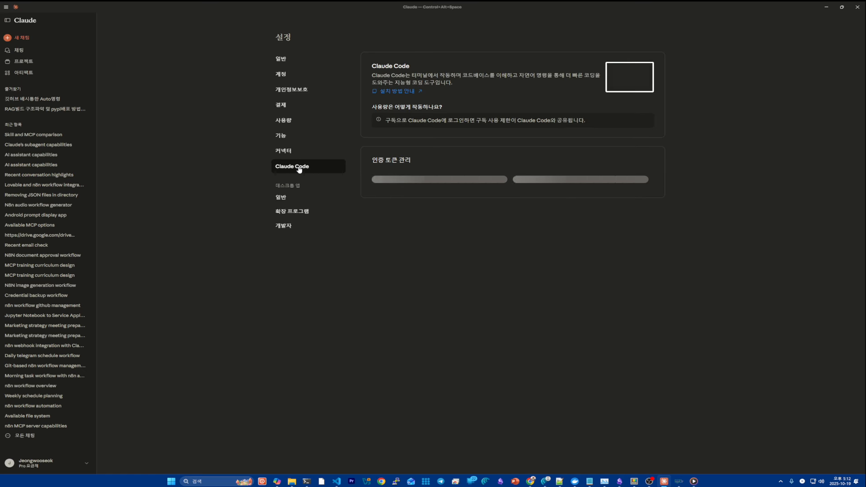
- Show the local MCP servers in the developer settings and examine the command arguments of the filesystem server
{"action": "left_click", "coordinate": [296, 228]}
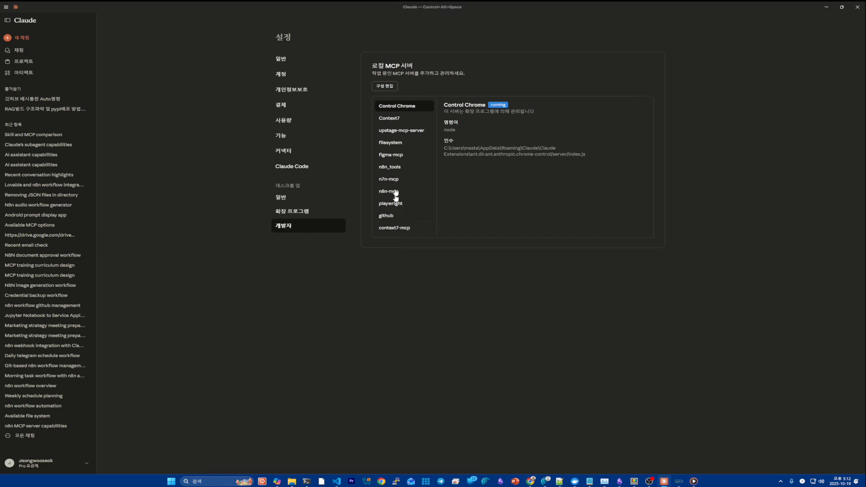
{"action": "left_click", "coordinate": [406, 142]}
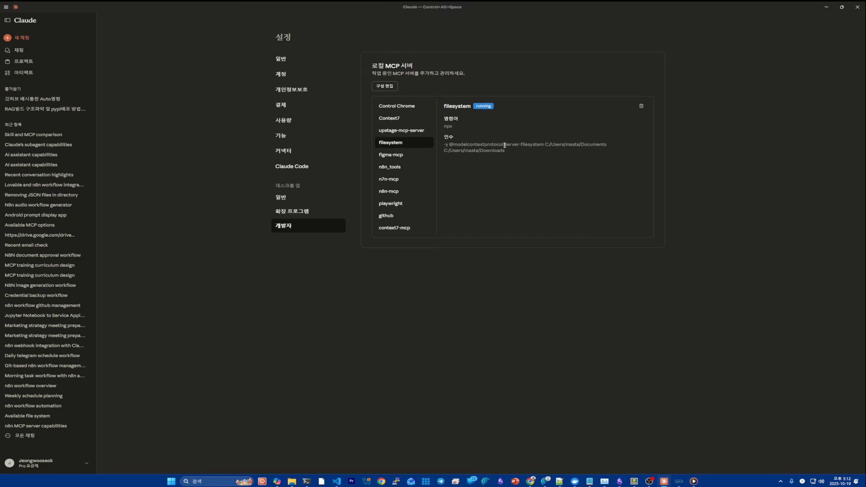
{"action": "left_click_drag", "start_coordinate": [495, 149], "coordinate": [449, 145]}
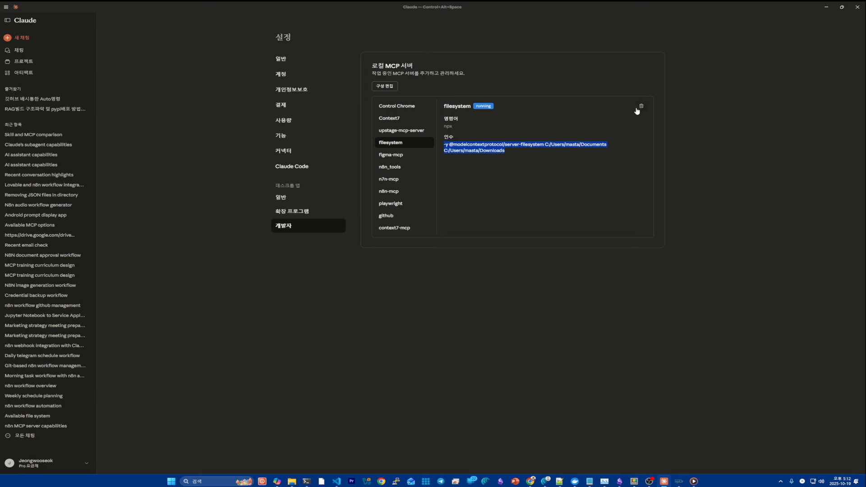
{"action": "left_click", "coordinate": [479, 111]}
{"action": "double_click", "coordinate": [471, 144]}
{"action": "left_click", "coordinate": [418, 162]}
- Open claude_desktop_config.json from the MCP configuration folder and check the notes vault in Obsidian
{"action": "left_click", "coordinate": [384, 85]}
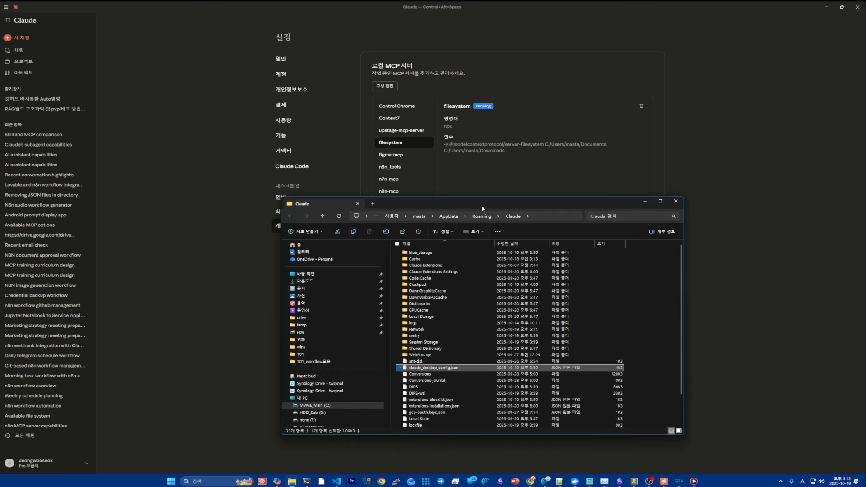
{"action": "double_click", "coordinate": [446, 369]}
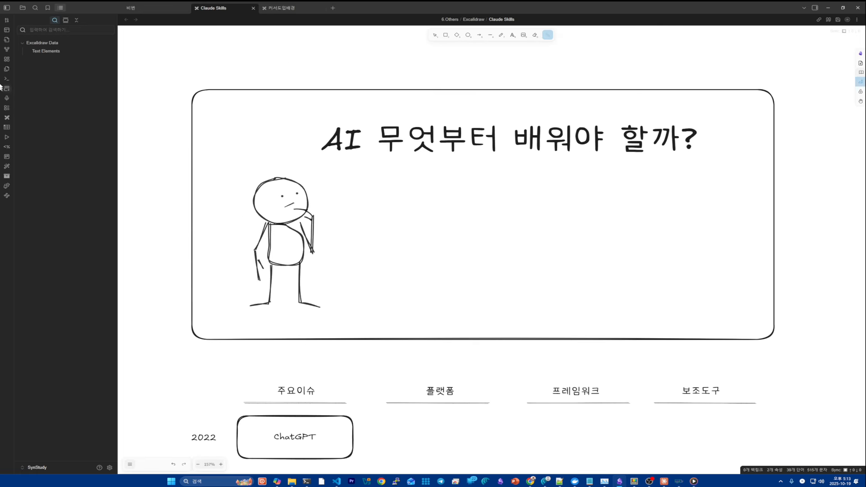
{"action": "left_click", "coordinate": [8, 7]}
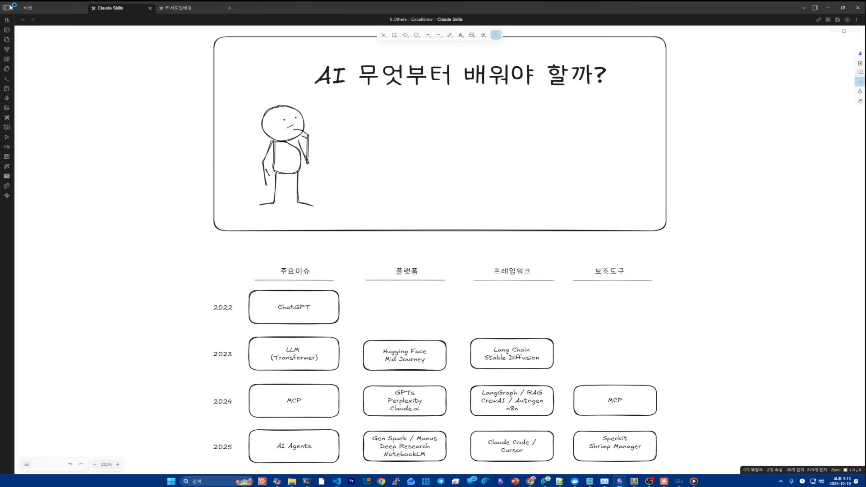
{"action": "left_click", "coordinate": [8, 7]}
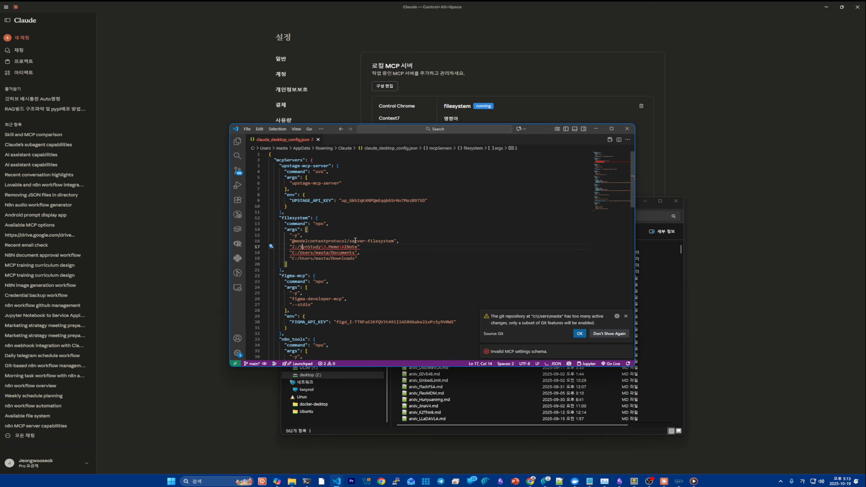
- Correct the added filesystem server path to "Z:/SynStudy/3.Memo/AINote" with forward slashes, end it with a comma and save the config
{"action": "key", "text": "Right"}
{"action": "key", "text": "Right"}
{"action": "key", "text": "Right"}
{"action": "key", "text": "Right"}
{"action": "key", "text": "Right"}
{"action": "key", "text": "Right"}
{"action": "key", "text": "Right"}
{"action": "key", "text": "Right"}
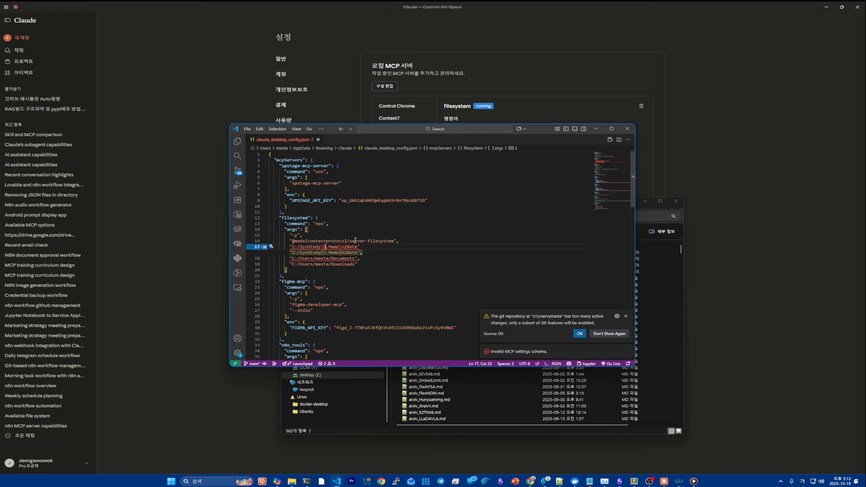
{"action": "key", "text": "BackSpace"}
{"action": "type", "text": "/"}
{"action": "key", "text": "Right"}
{"action": "key", "text": "Right"}
{"action": "key", "text": "Right"}
{"action": "key", "text": "Right"}
{"action": "key", "text": "Right"}
{"action": "key", "text": "Right"}
{"action": "key", "text": "Right"}
{"action": "key", "text": "Right"}
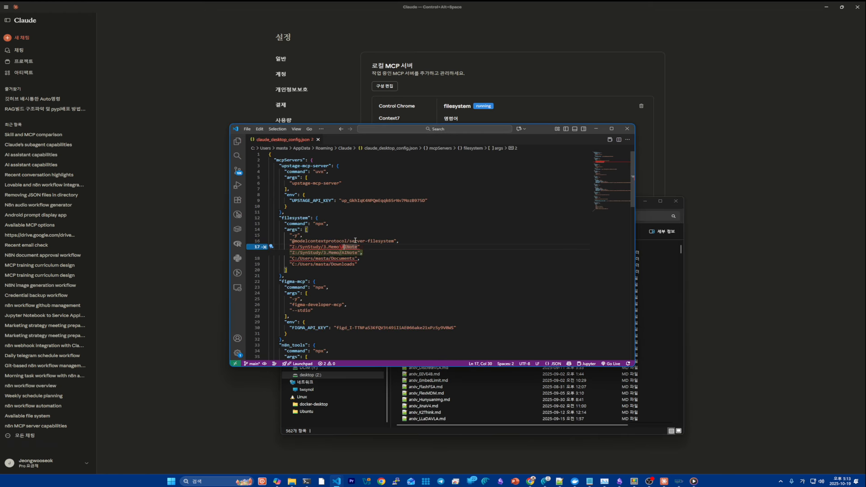
{"action": "key", "text": "BackSpace"}
{"action": "type", "text": "/"}
{"action": "key", "text": "Right"}
{"action": "key", "text": "Right"}
{"action": "key", "text": "Right"}
{"action": "key", "text": "Right"}
{"action": "type", "text": ","}
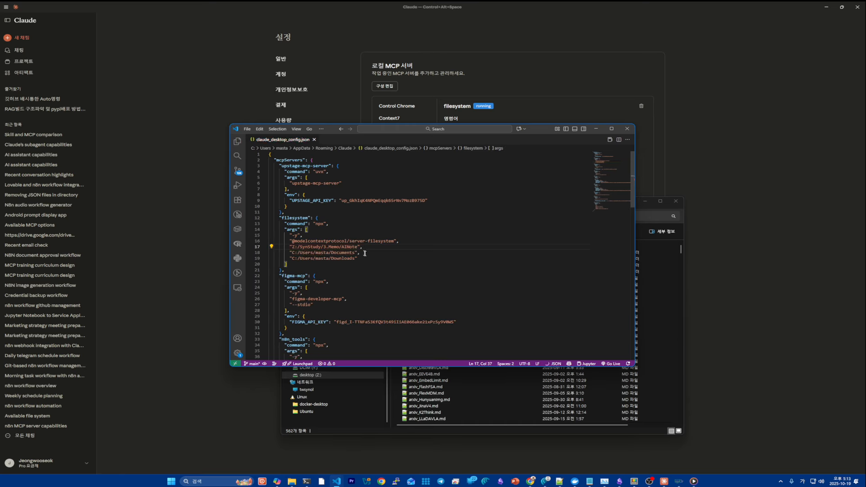
{"action": "left_click", "coordinate": [311, 246]}
- Look through the Markdown notes in the AINote folder
{"action": "left_click", "coordinate": [673, 375]}
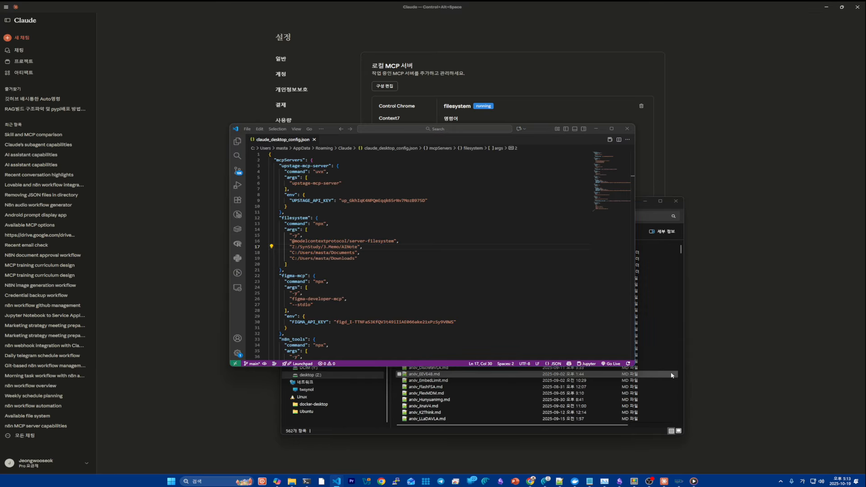
{"action": "scroll", "coordinate": [537, 311], "scroll_direction": "down", "scroll_amount": 6}
{"action": "scroll", "coordinate": [519, 352], "scroll_direction": "down", "scroll_amount": 10}
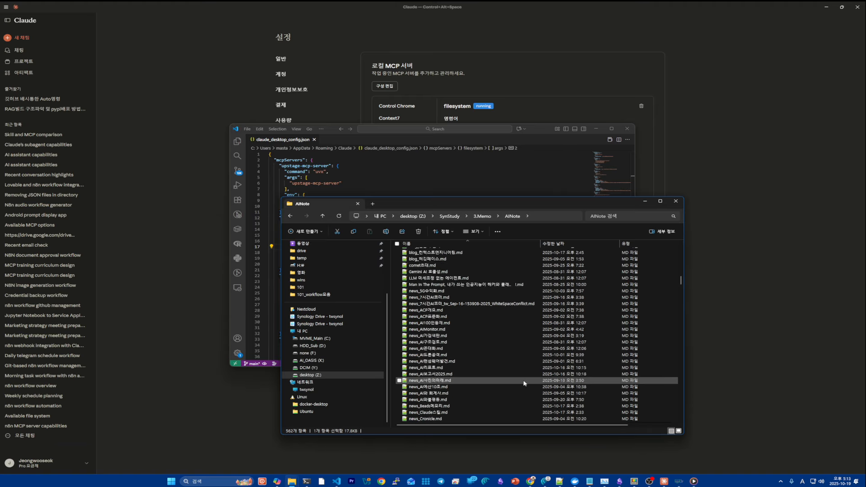
{"action": "scroll", "coordinate": [496, 339], "scroll_direction": "down", "scroll_amount": 15}
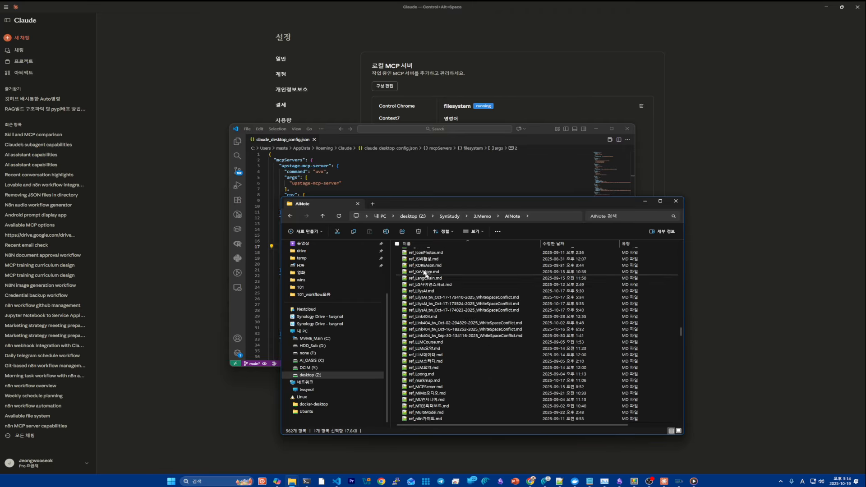
{"action": "scroll", "coordinate": [501, 304], "scroll_direction": "down", "scroll_amount": 10}
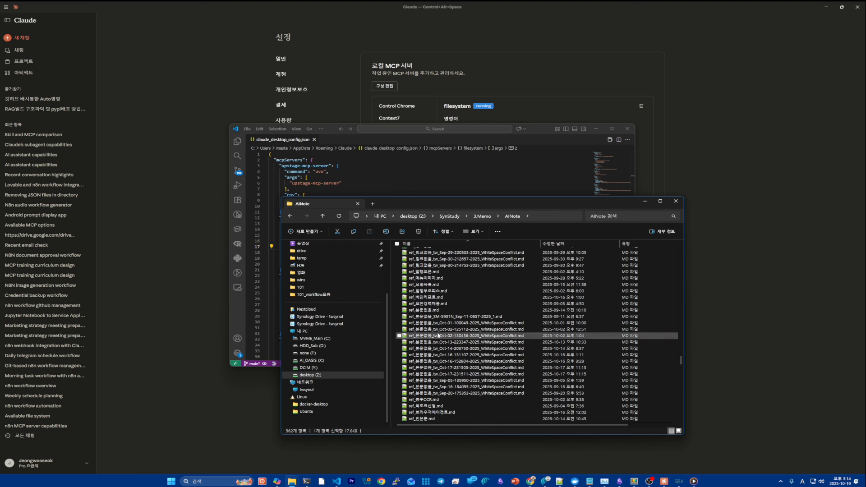
{"action": "scroll", "coordinate": [456, 277], "scroll_direction": "up", "scroll_amount": 10}
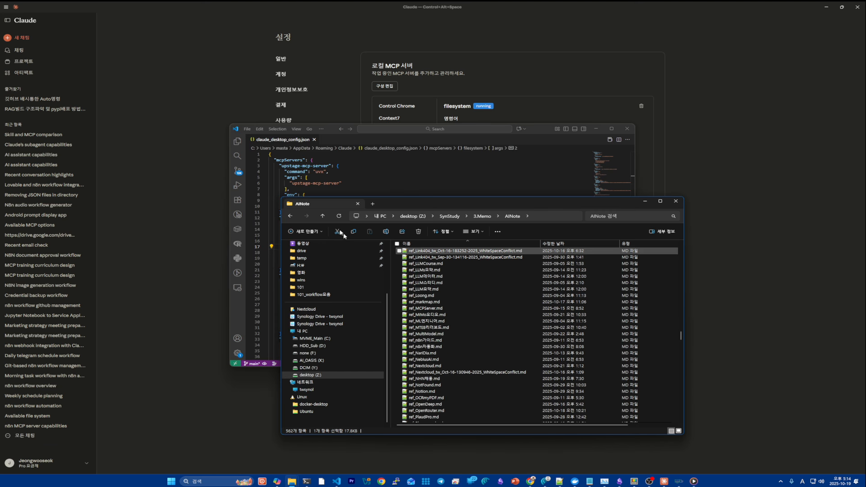
- Review the MCP server entries in the config file and return to the filesystem paths
{"action": "left_click", "coordinate": [485, 182]}
{"action": "scroll", "coordinate": [497, 216], "scroll_direction": "down", "scroll_amount": 5}
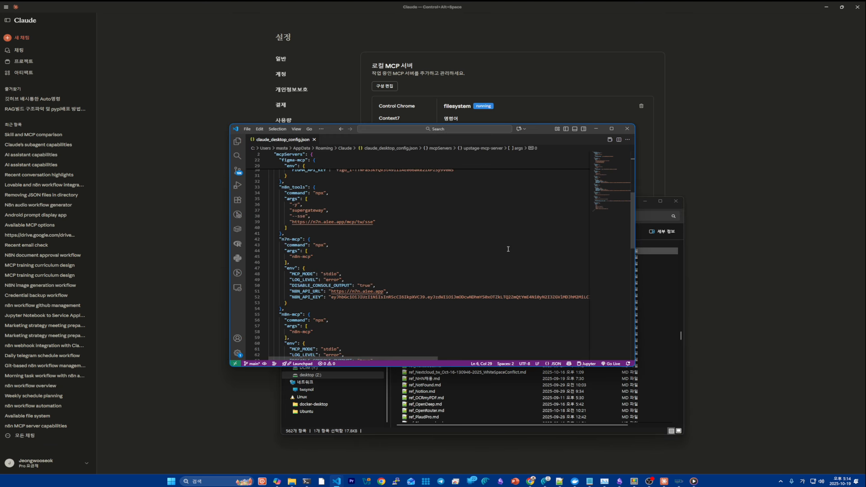
{"action": "scroll", "coordinate": [507, 249], "scroll_direction": "up", "scroll_amount": 3}
{"action": "left_click", "coordinate": [503, 249]}
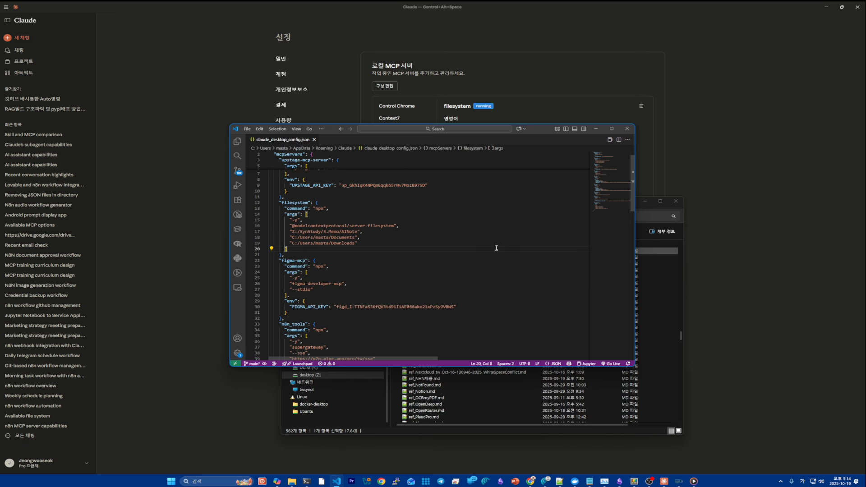
- Go back to the AINote folder and browse from the ref_ notes up to the news_ notes
{"action": "left_click", "coordinate": [663, 356]}
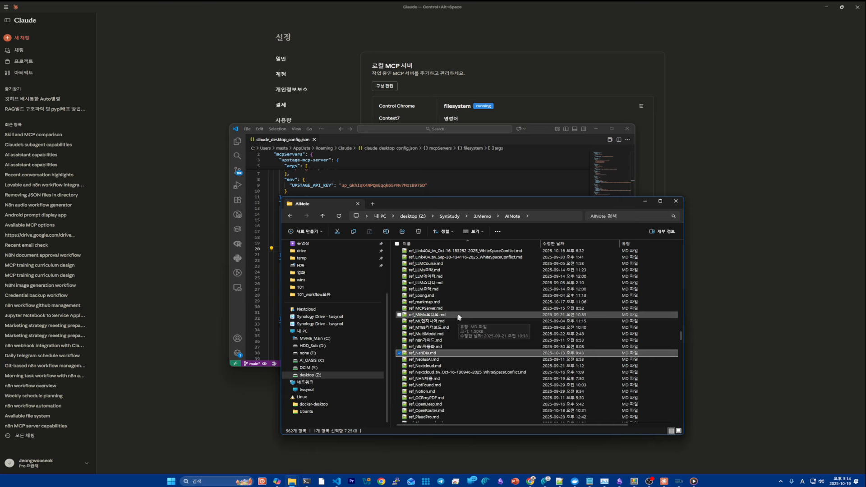
{"action": "scroll", "coordinate": [452, 319], "scroll_direction": "up", "scroll_amount": 10}
{"action": "scroll", "coordinate": [452, 289], "scroll_direction": "up", "scroll_amount": 12}
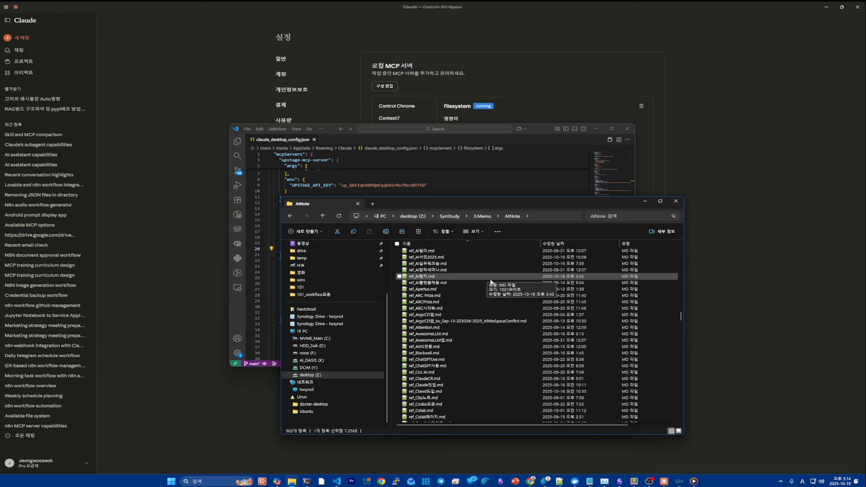
{"action": "scroll", "coordinate": [476, 292], "scroll_direction": "up", "scroll_amount": 7}
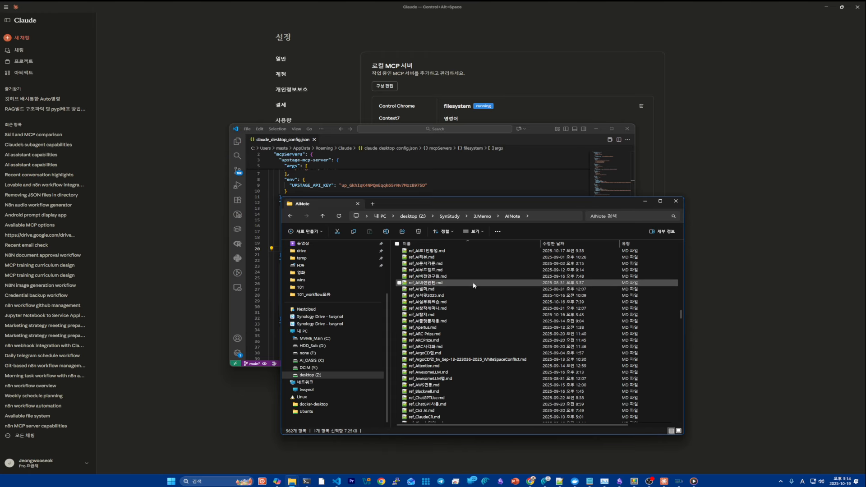
{"action": "scroll", "coordinate": [474, 285], "scroll_direction": "up", "scroll_amount": 5}
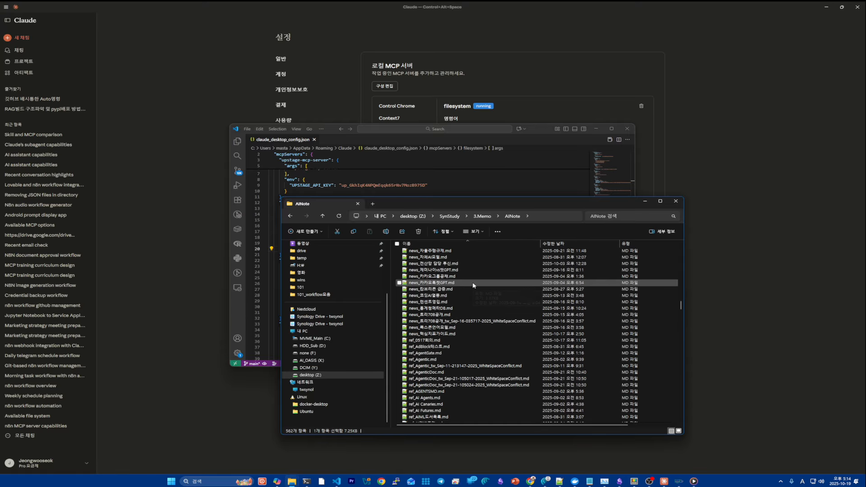
{"action": "scroll", "coordinate": [474, 285], "scroll_direction": "up", "scroll_amount": 6}
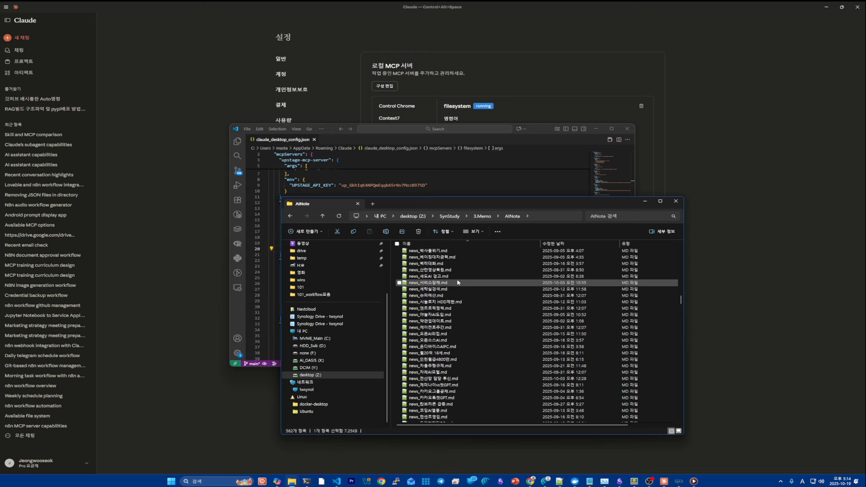
- Close the edited configuration file and restart Claude Desktop so that it loads the new filesystem path
{"action": "left_click", "coordinate": [538, 182]}
{"action": "left_click", "coordinate": [426, 251]}
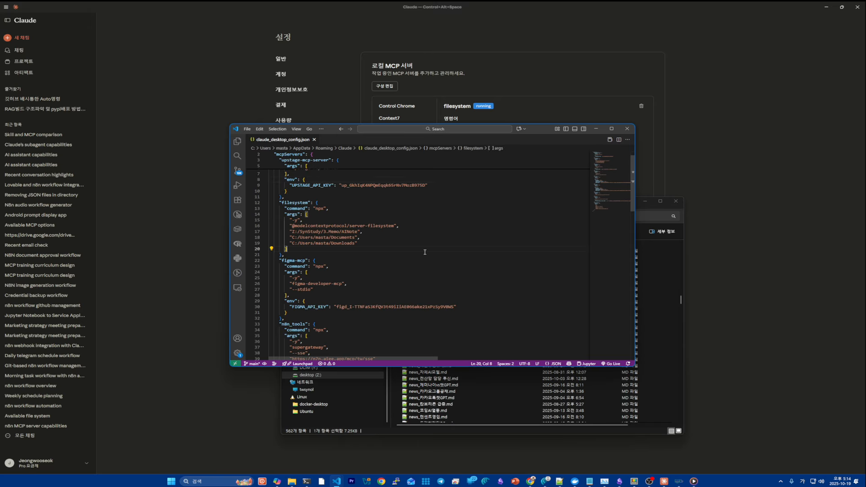
{"action": "left_click", "coordinate": [341, 234]}
{"action": "left_click", "coordinate": [636, 121]}
{"action": "left_click", "coordinate": [858, 6]}
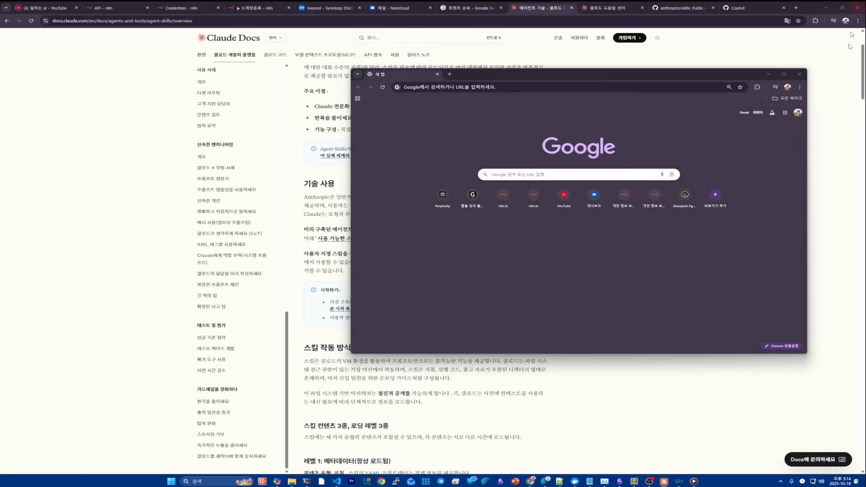
{"action": "left_click", "coordinate": [791, 482]}
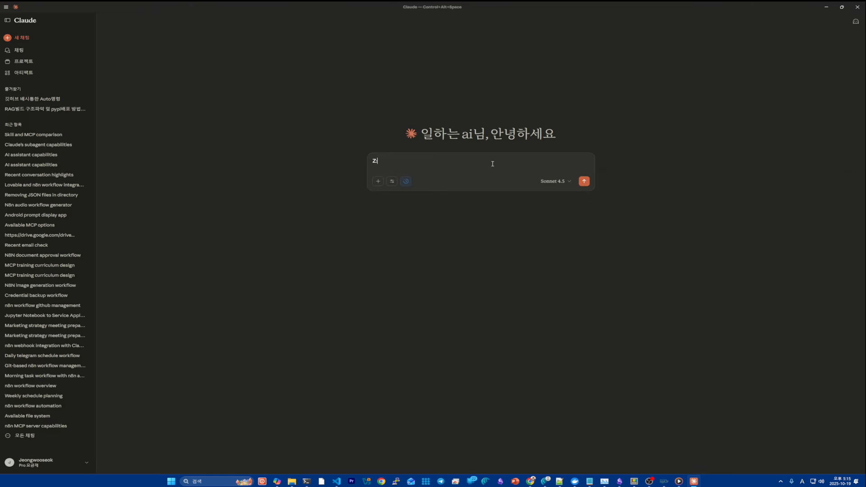
- Send the prompt "Z:/SynStudy/3.Memo/AINote에 어떤내용이 있는지 확인해줘" in a new chat
{"action": "key", "text": "BackSpace"}
{"action": "key", "text": "BackSpace"}
{"action": "type", "text": "Z:/SynStudy/3.Memo/AINote"}
{"action": "type", "text": "에 ㅇ"}
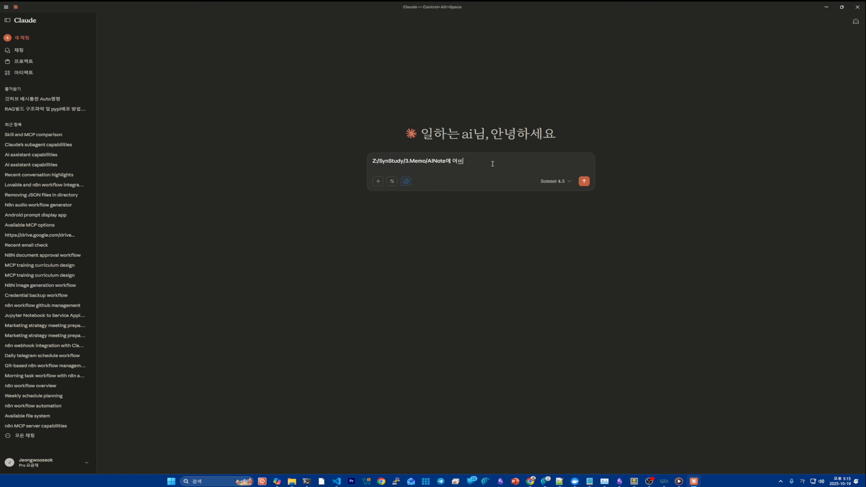
{"action": "type", "text": "떤내용이 있는지 확인해줘"}
{"action": "key", "text": "Return"}
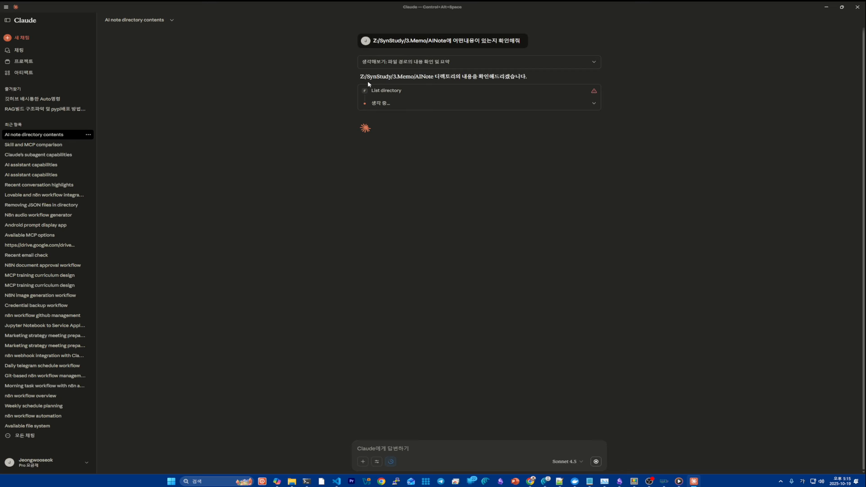
- Examine the thought process under the failed List directory call, including the allowed directories and the network path
{"action": "left_click_drag", "start_coordinate": [479, 149], "coordinate": [588, 150]}
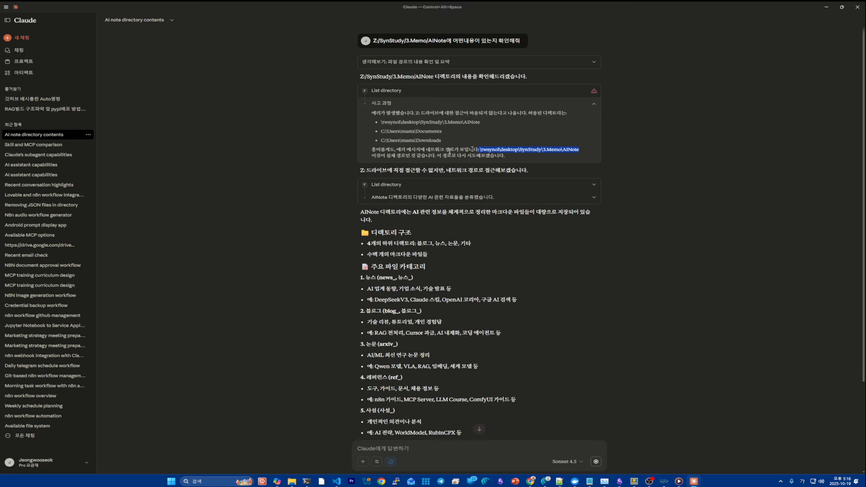
{"action": "left_click_drag", "start_coordinate": [483, 148], "coordinate": [561, 122]}
{"action": "left_click", "coordinate": [593, 103]}
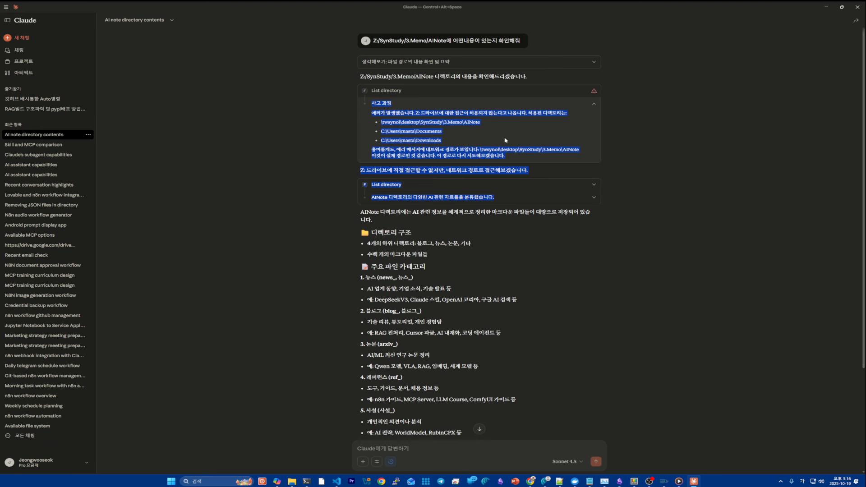
{"action": "left_click_drag", "start_coordinate": [379, 123], "coordinate": [502, 123]}
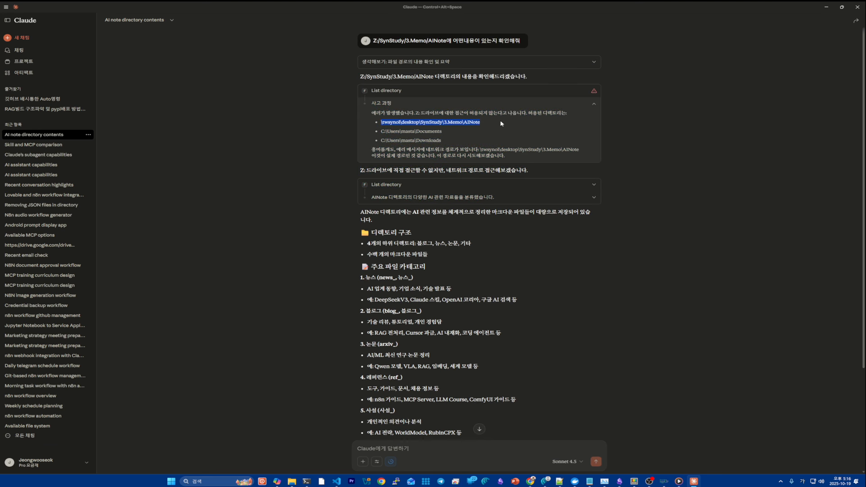
{"action": "left_click", "coordinate": [511, 148]}
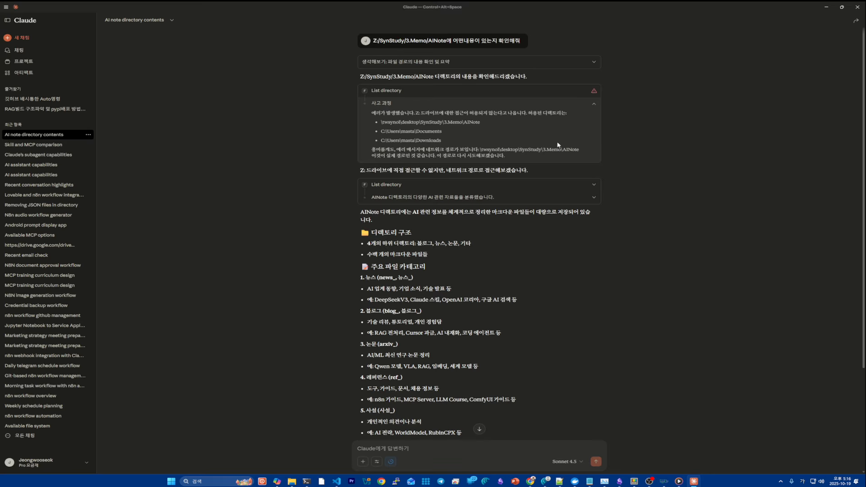
- Read the answer's overview of the AINote directory, its file categories and the LLM and generative AI topic
{"action": "scroll", "coordinate": [403, 221], "scroll_direction": "down", "scroll_amount": 2}
{"action": "left_click_drag", "start_coordinate": [365, 151], "coordinate": [562, 329]}
{"action": "scroll", "coordinate": [560, 326], "scroll_direction": "down", "scroll_amount": 2}
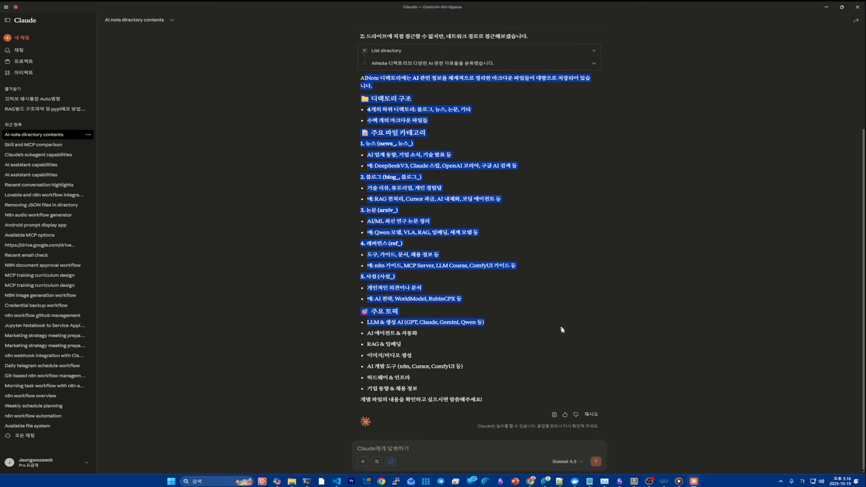
{"action": "left_click", "coordinate": [385, 321]}
{"action": "triple_click", "coordinate": [385, 321]}
{"action": "left_click", "coordinate": [378, 330]}
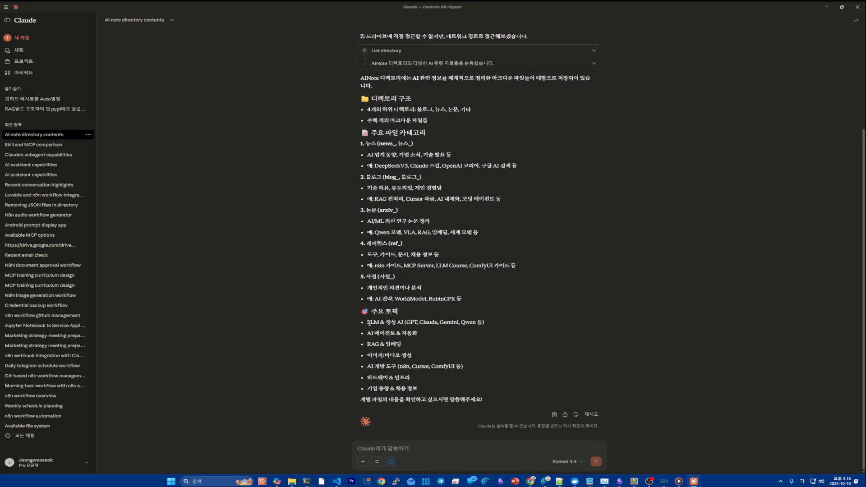
{"action": "left_click_drag", "start_coordinate": [369, 322], "coordinate": [485, 324]}
{"action": "left_click", "coordinate": [393, 330]}
{"action": "left_click_drag", "start_coordinate": [368, 324], "coordinate": [497, 327]}
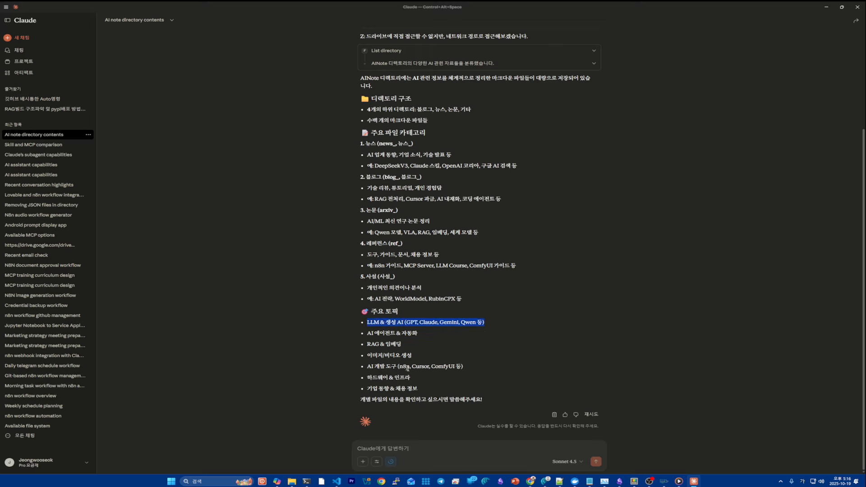
- Send the prompt "AI 개발 도구 중 n8n에 대해 소개하는 ppt를 만들고 싶어. 내용을 확인하고 목차를 구성해줘"
{"action": "left_click_drag", "start_coordinate": [368, 367], "coordinate": [484, 363]}
{"action": "left_click", "coordinate": [454, 368]}
{"action": "double_click", "coordinate": [405, 366]}
{"action": "left_click", "coordinate": [386, 445]}
{"action": "type", "text": "AI 개발 도구 중 n8n에 대해"}
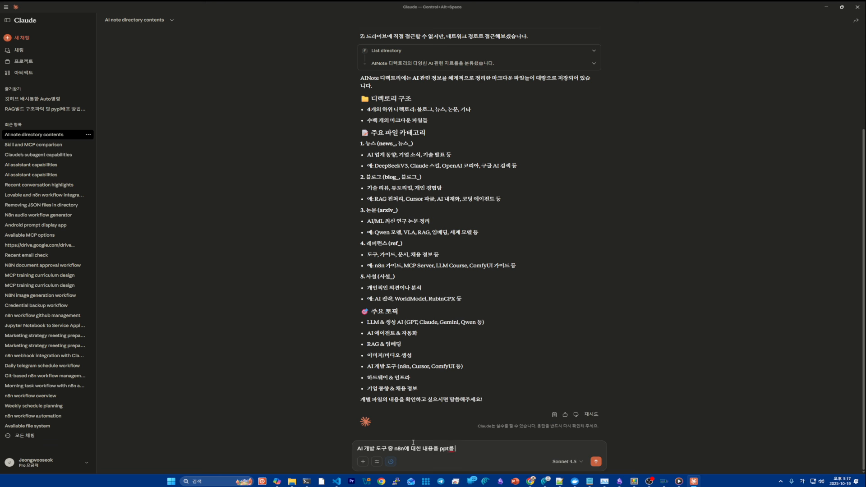
{"action": "key", "text": "BackSpace"}
{"action": "key", "text": "BackSpace"}
{"action": "key", "text": "BackSpace"}
{"action": "key", "text": "BackSpace"}
{"action": "key", "text": "BackSpace"}
{"action": "type", "text": "해 교의"}
{"action": "type", "text": "개하는"}
{"action": "type", "text": "ppt를 만들고 싶어. 내용을 ㅎ"}
{"action": "type", "text": "인하고 목채"}
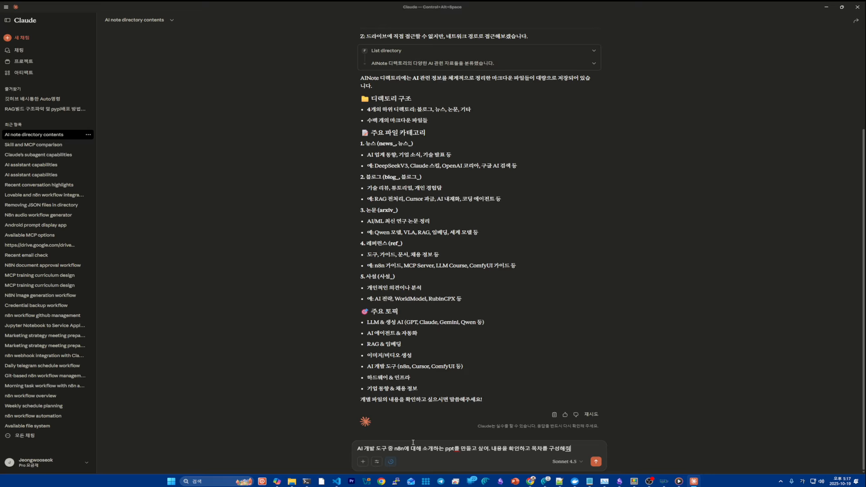
{"action": "type", "text": "를 구성해줘"}
{"action": "key", "text": "Return"}
- Allow the filesystem read of the three n8n notes once and review the file summaries and the proposed PPT outline
{"action": "left_click_drag", "start_coordinate": [528, 225], "coordinate": [578, 239]}
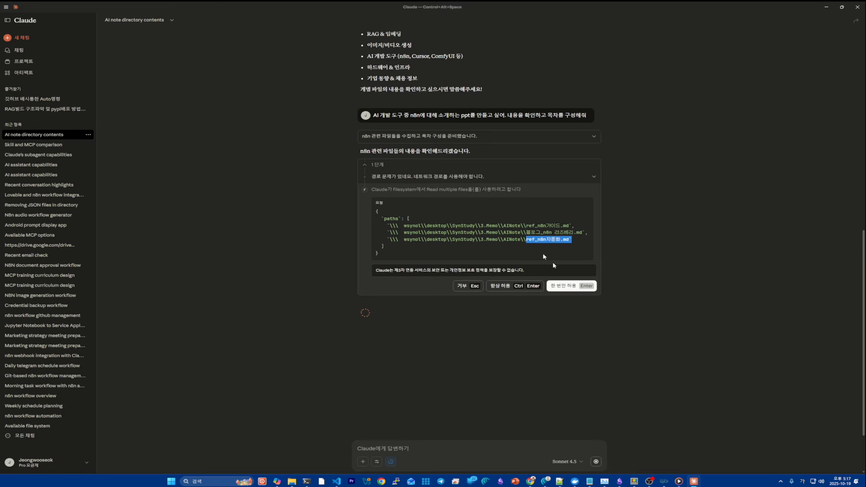
{"action": "left_click", "coordinate": [571, 286]}
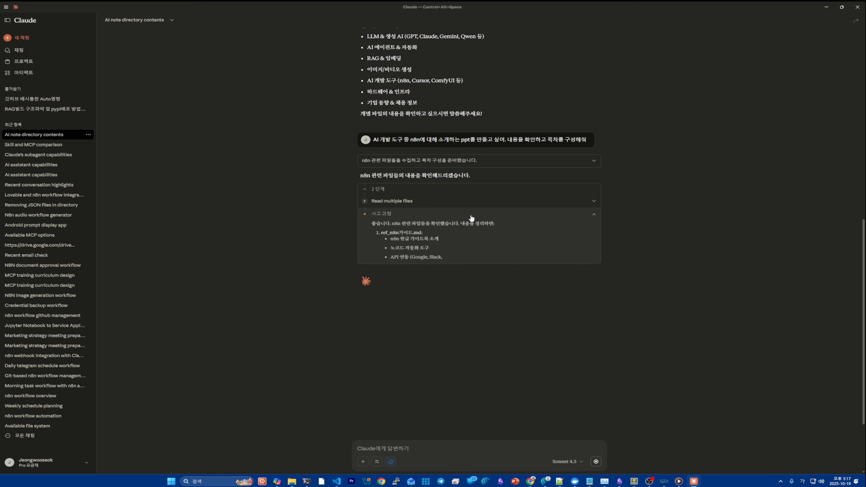
{"action": "scroll", "coordinate": [495, 247], "scroll_direction": "up", "scroll_amount": 2}
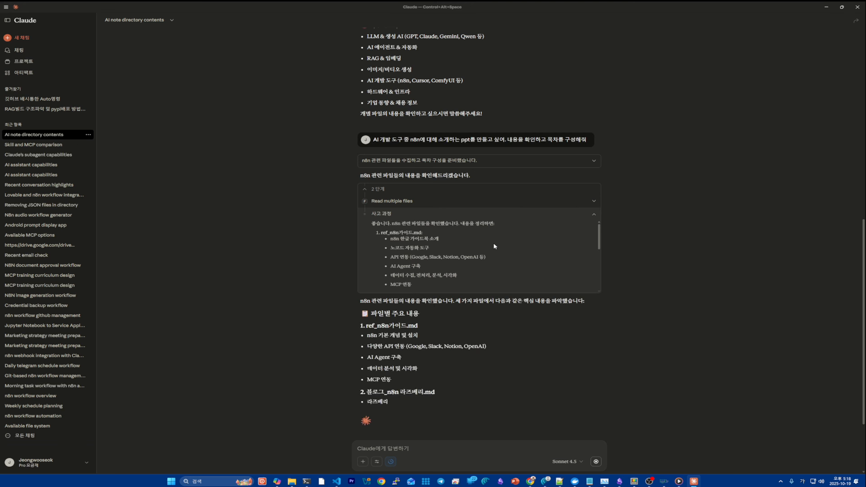
{"action": "key", "text": "super+shift+s"}
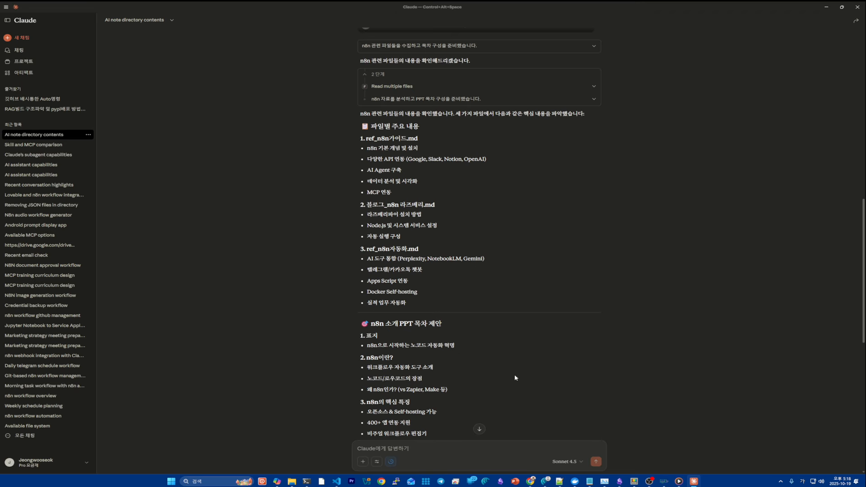
{"action": "left_click_drag", "start_coordinate": [367, 335], "coordinate": [443, 365]}
{"action": "scroll", "coordinate": [443, 365], "scroll_direction": "down", "scroll_amount": 5}
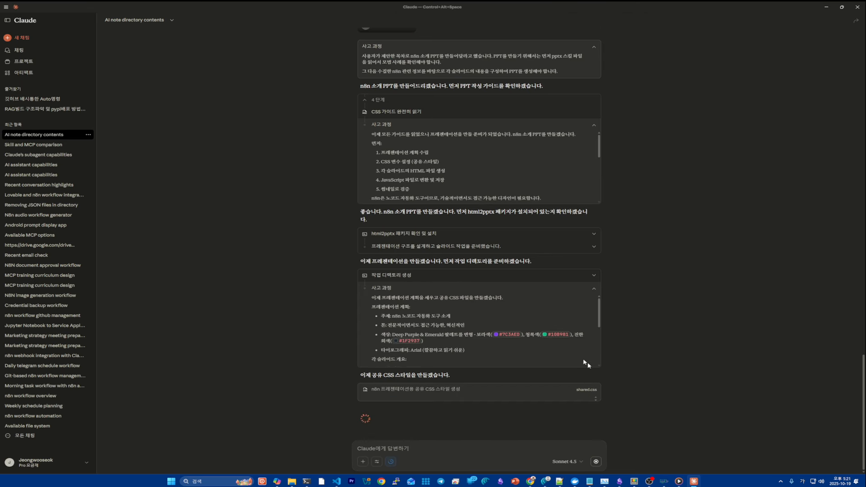
- Expand the html2pptx package check and installation details and examine the command output and the presentation plan
{"action": "left_click", "coordinate": [594, 234]}
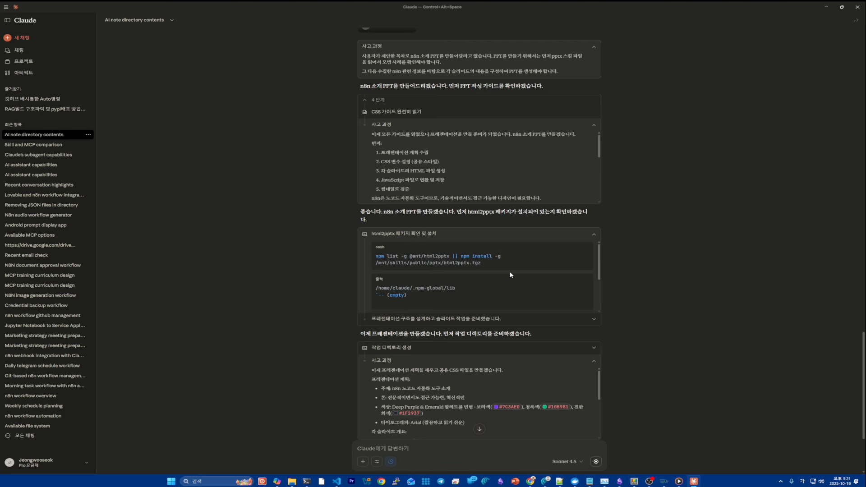
{"action": "scroll", "coordinate": [494, 323], "scroll_direction": "down", "scroll_amount": 1}
{"action": "left_click_drag", "start_coordinate": [380, 297], "coordinate": [468, 334]}
{"action": "scroll", "coordinate": [481, 318], "scroll_direction": "down", "scroll_amount": 4}
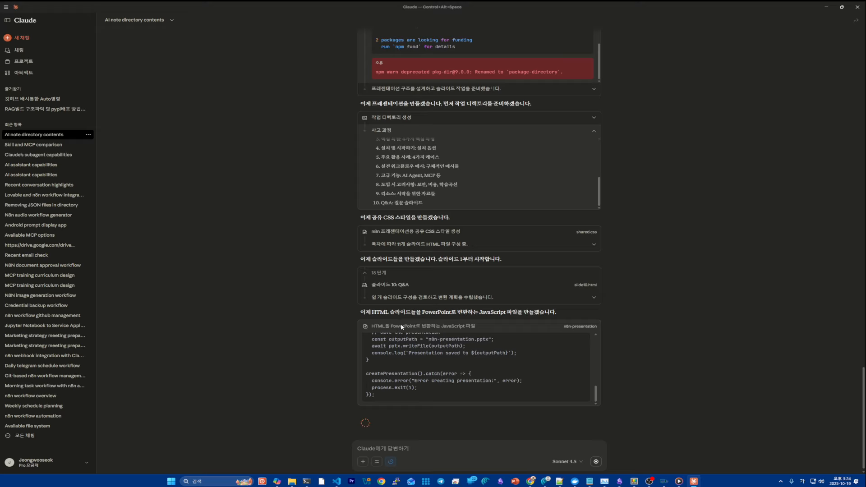
{"action": "scroll", "coordinate": [434, 376], "scroll_direction": "up", "scroll_amount": 15}
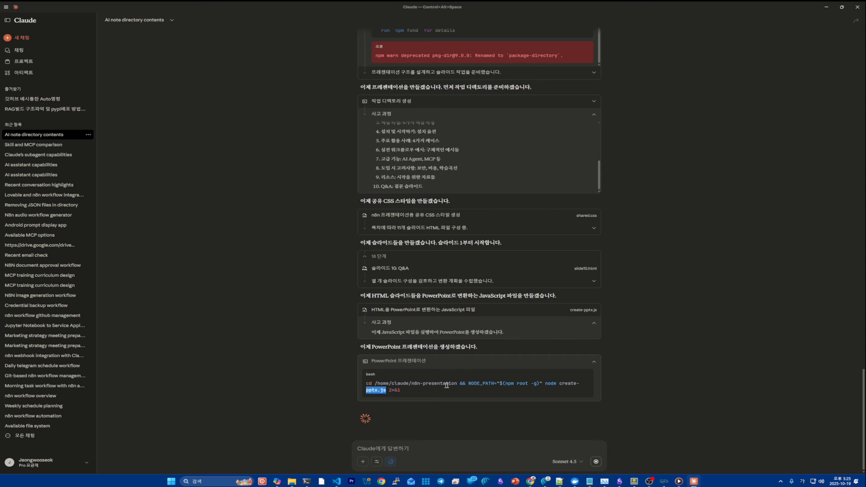
- Examine the PowerPoint generation command and its thought process, and look back at the outline it is based on
{"action": "left_click_drag", "start_coordinate": [457, 385], "coordinate": [383, 382]}
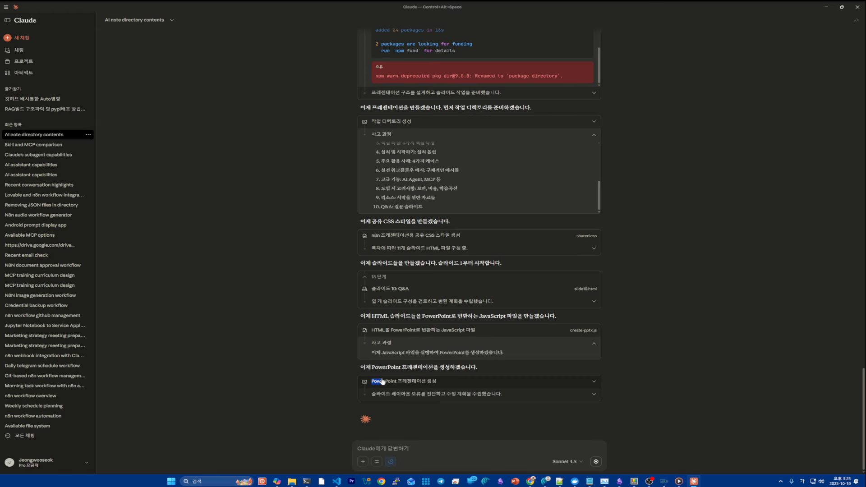
{"action": "left_click", "coordinate": [555, 401]}
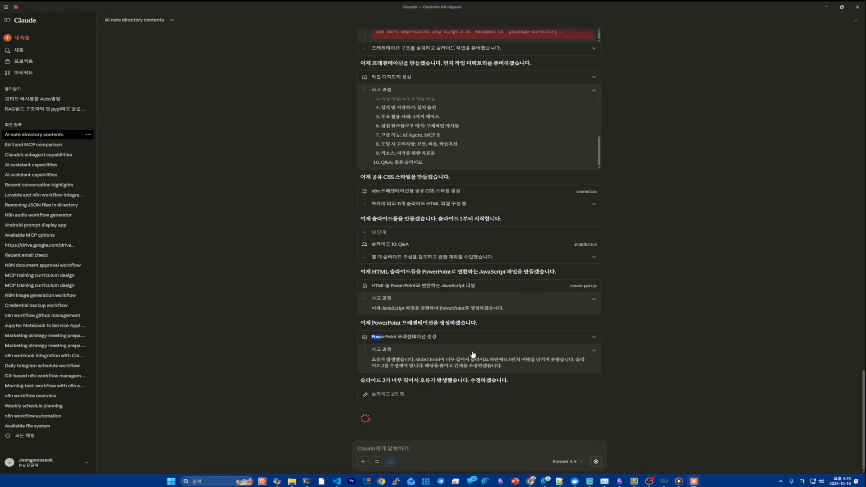
{"action": "scroll", "coordinate": [472, 355], "scroll_direction": "up", "scroll_amount": 15}
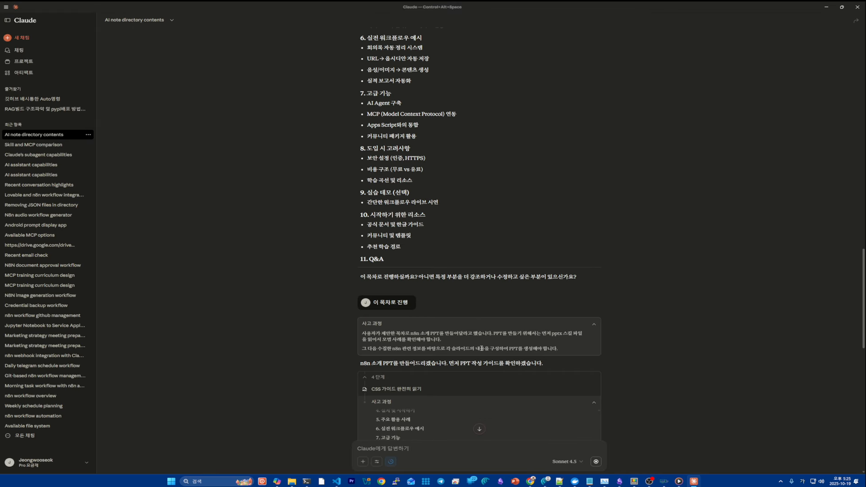
{"action": "scroll", "coordinate": [481, 349], "scroll_direction": "down", "scroll_amount": 15}
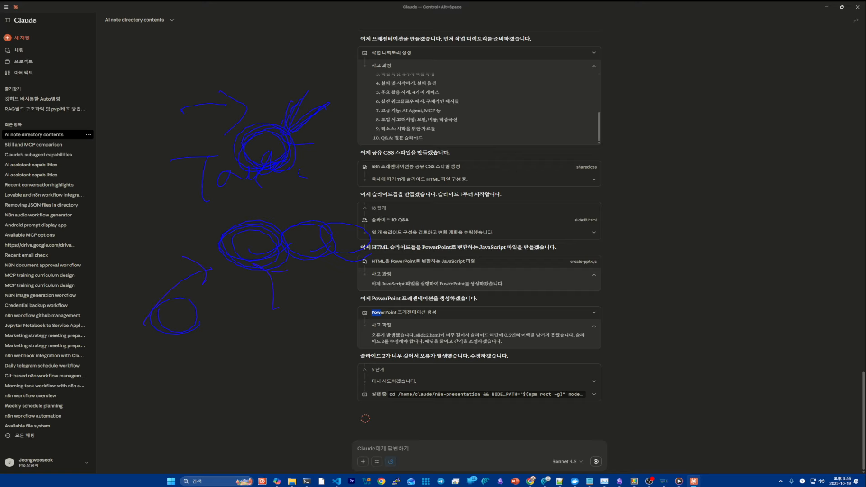
{"action": "left_click_drag", "start_coordinate": [477, 270], "coordinate": [154, 350]}
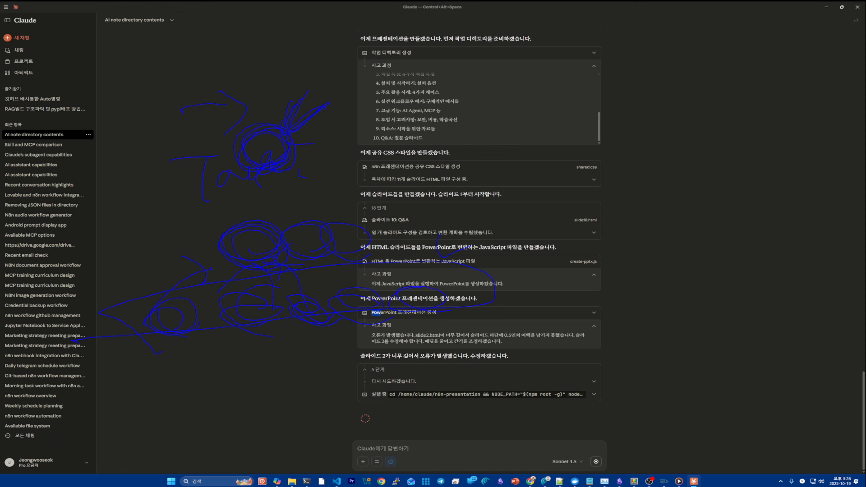
{"action": "left_click_drag", "start_coordinate": [461, 273], "coordinate": [450, 287]}
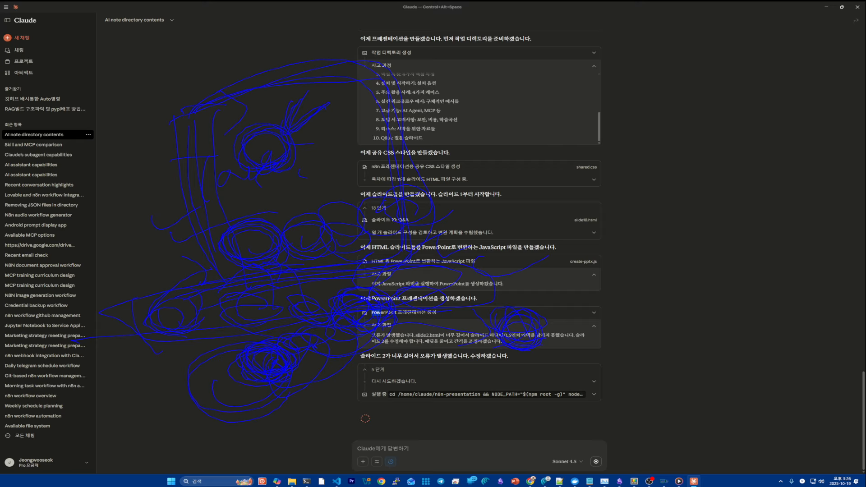
{"action": "left_click_drag", "start_coordinate": [406, 156], "coordinate": [548, 150]}
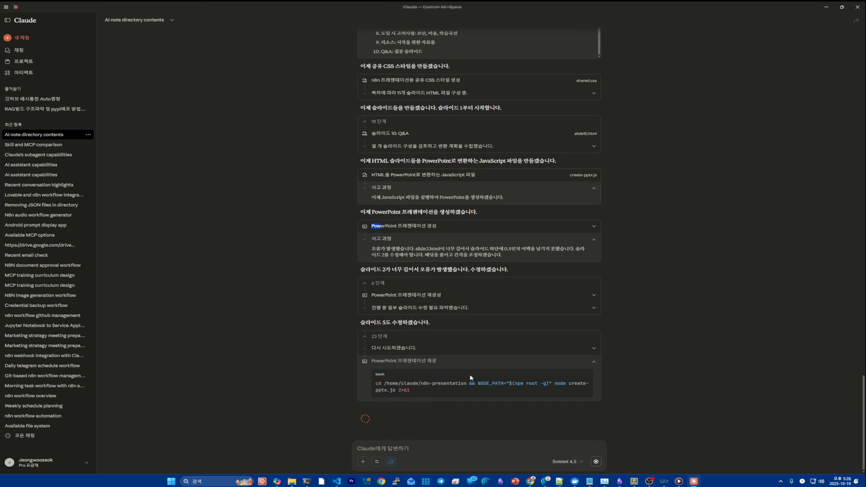
- Expand the PowerPoint regeneration details and read the layout errors and the follow-up correction of slide 5
{"action": "left_click", "coordinate": [485, 295]}
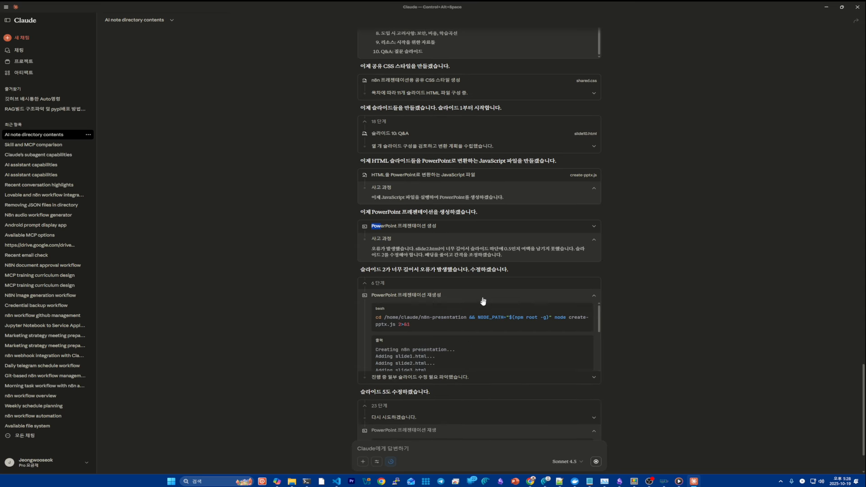
{"action": "scroll", "coordinate": [472, 339], "scroll_direction": "down", "scroll_amount": 4}
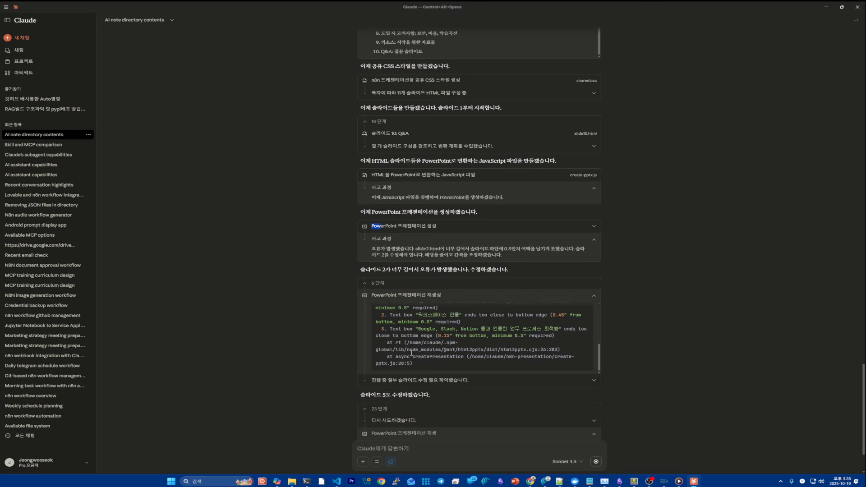
{"action": "scroll", "coordinate": [414, 360], "scroll_direction": "down", "scroll_amount": 2}
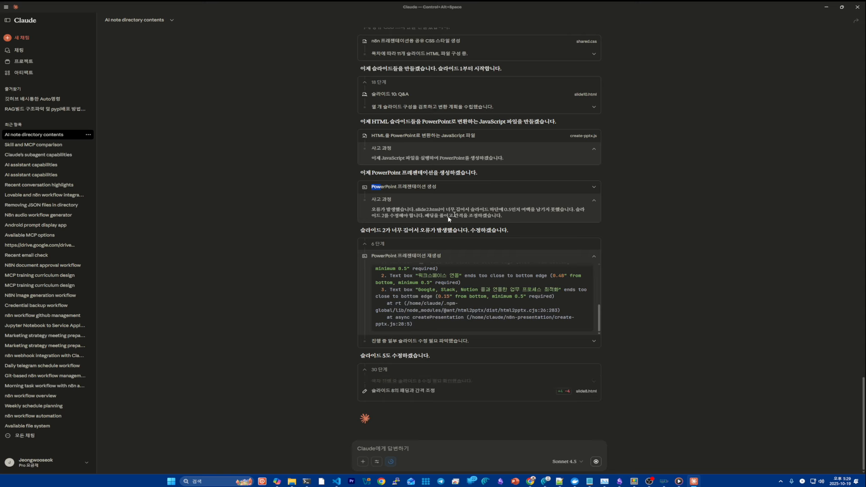
{"action": "left_click_drag", "start_coordinate": [366, 356], "coordinate": [477, 363]}
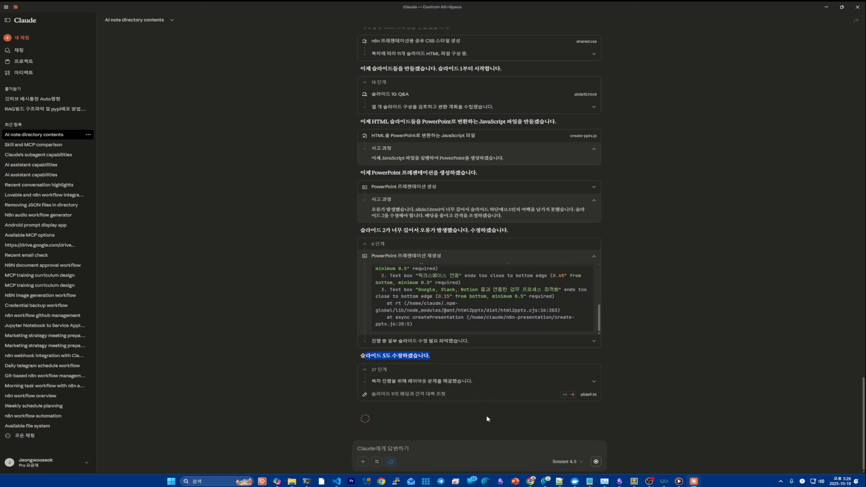
- Switch to VS Code, bring its window into view and show the pptx skill's SKILL.md
{"action": "mouse_move", "coordinate": [546, 483]}
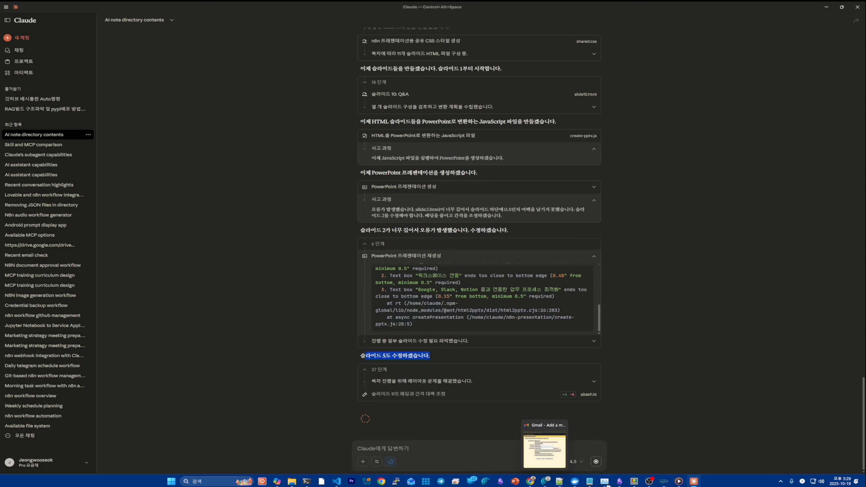
{"action": "mouse_move", "coordinate": [600, 485]}
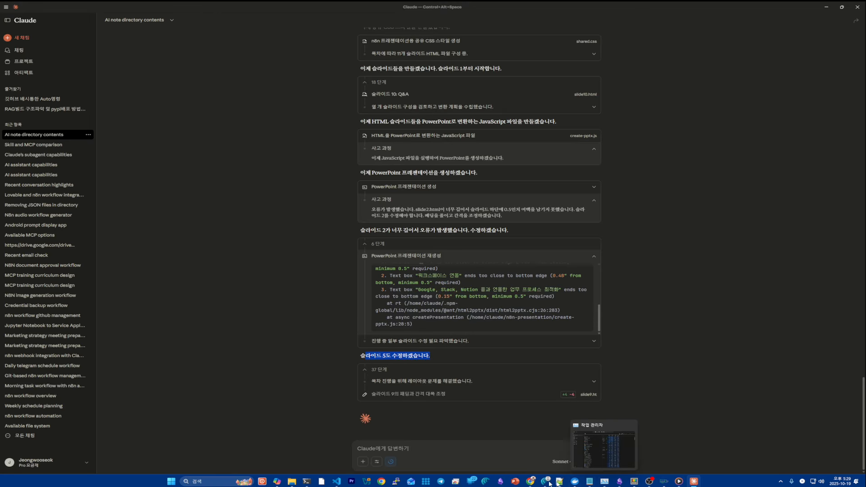
{"action": "left_click", "coordinate": [336, 482]}
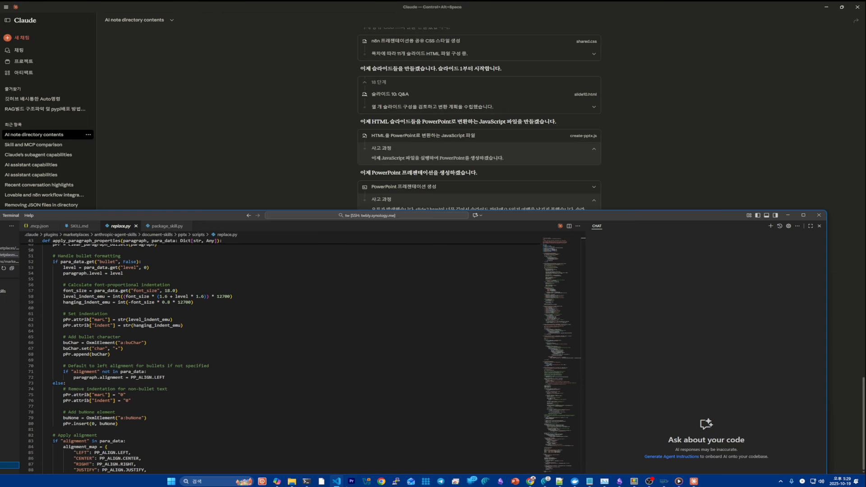
{"action": "left_click_drag", "start_coordinate": [205, 216], "coordinate": [315, 155]}
{"action": "left_click", "coordinate": [191, 166]}
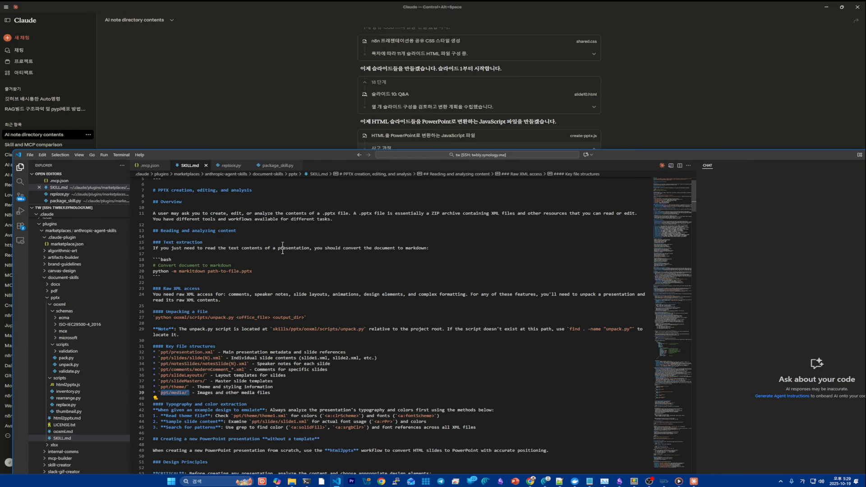
- Look through the start of SKILL.md, maximize the window and shrink the terminal to enlarge the editor area
{"action": "scroll", "coordinate": [286, 229], "scroll_direction": "up", "scroll_amount": 2}
{"action": "left_click", "coordinate": [284, 394]}
{"action": "scroll", "coordinate": [318, 361], "scroll_direction": "down", "scroll_amount": 4}
{"action": "scroll", "coordinate": [328, 354], "scroll_direction": "up", "scroll_amount": 4}
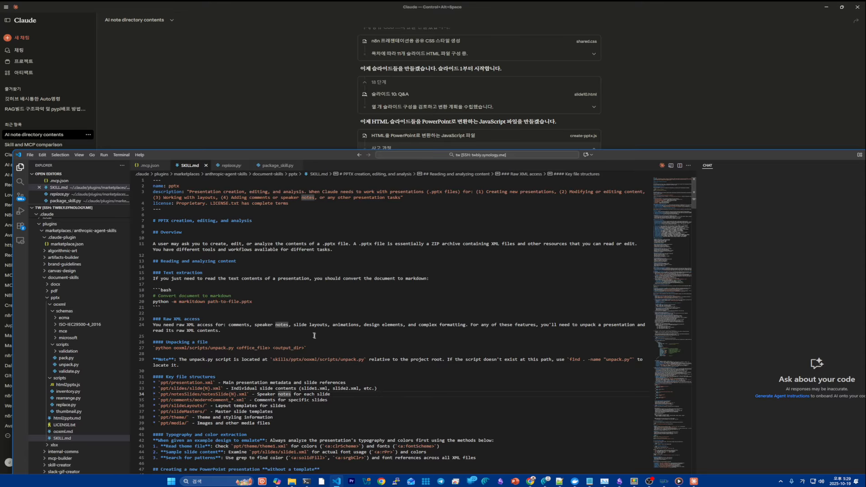
{"action": "left_click_drag", "start_coordinate": [659, 157], "coordinate": [670, 1]}
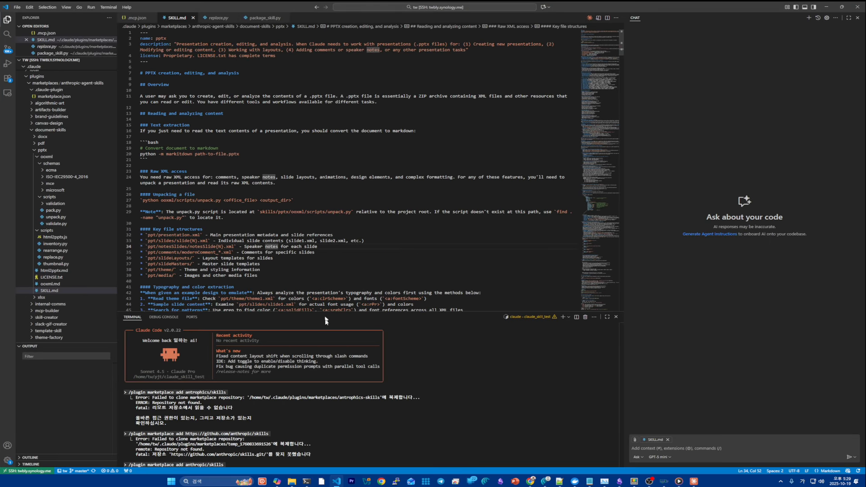
{"action": "left_click_drag", "start_coordinate": [350, 312], "coordinate": [350, 390]}
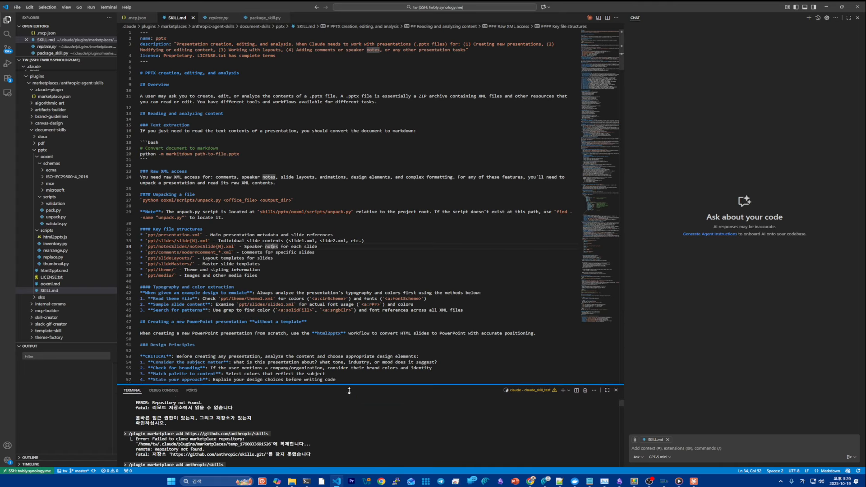
- Examine SKILL.md from the overview through the design principles, along with the pptx scripts folder
{"action": "left_click_drag", "start_coordinate": [142, 74], "coordinate": [267, 198]}
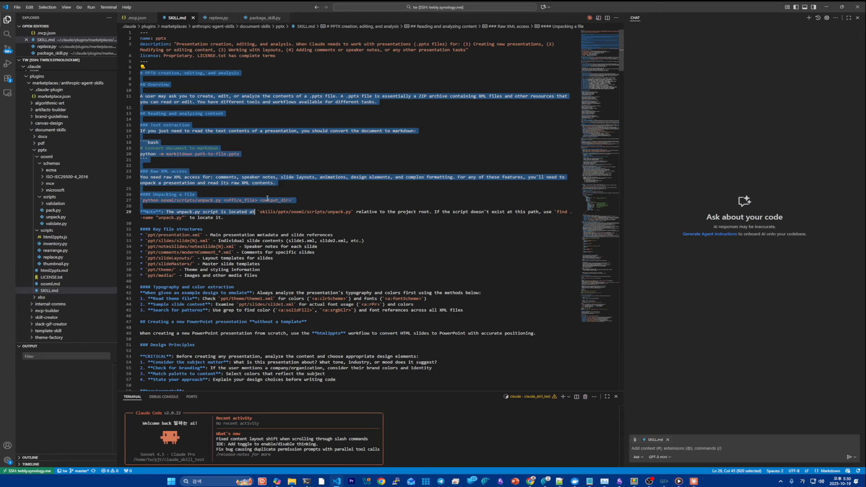
{"action": "left_click", "coordinate": [224, 212]}
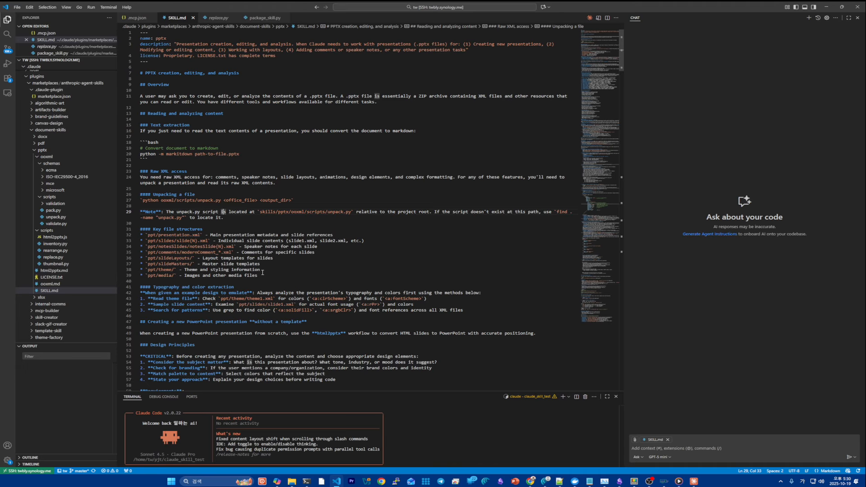
{"action": "scroll", "coordinate": [264, 274], "scroll_direction": "down", "scroll_amount": 6}
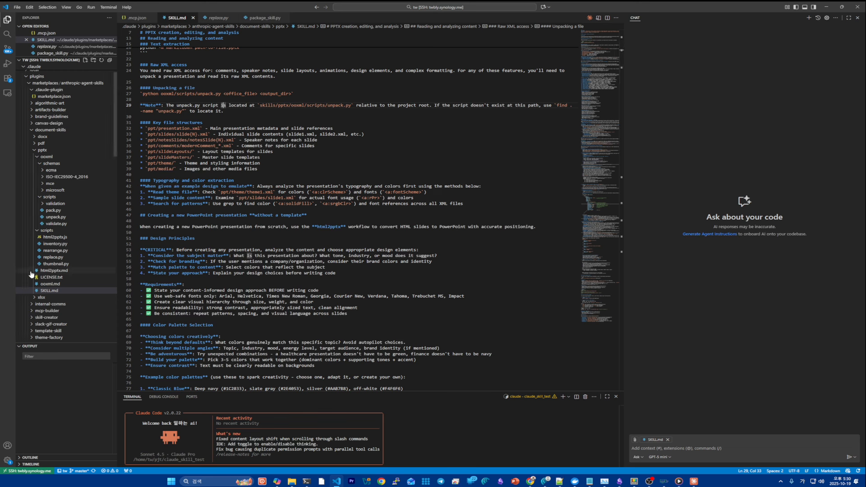
{"action": "left_click", "coordinate": [38, 231]}
{"action": "left_click", "coordinate": [38, 231]}
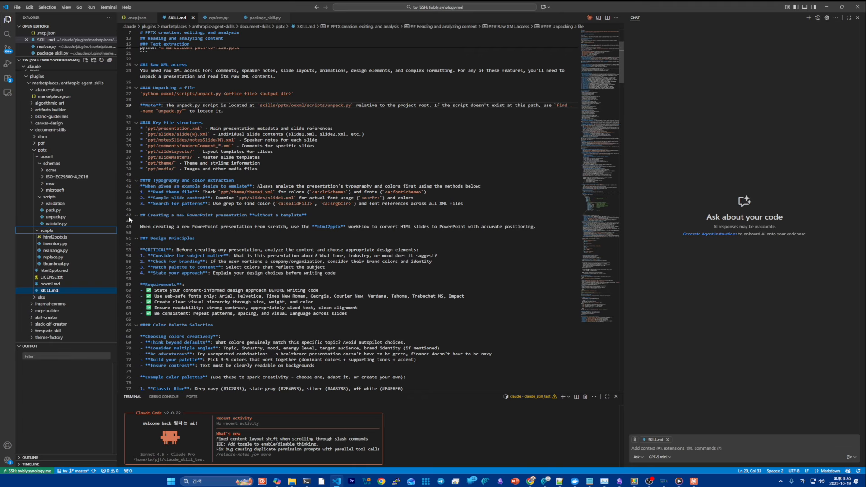
- Examine the example color palettes in SKILL.md, highlighting the whole list and the Bold Red entry
{"action": "scroll", "coordinate": [293, 189], "scroll_direction": "down", "scroll_amount": 10}
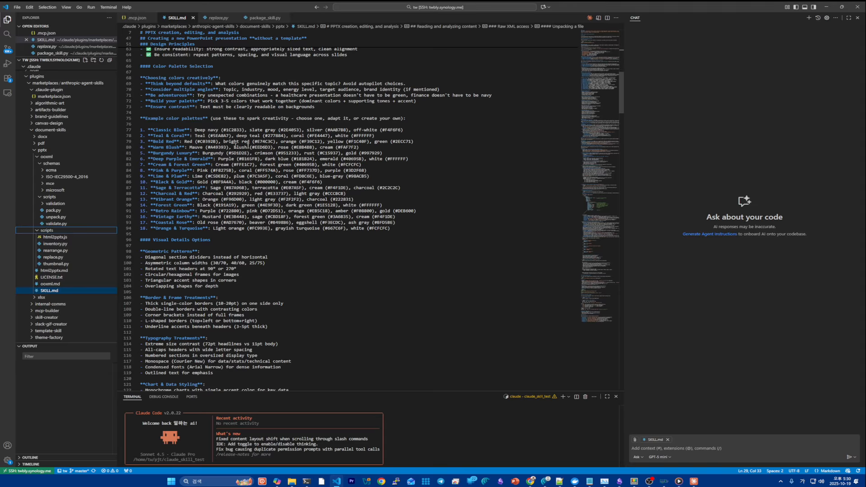
{"action": "left_click", "coordinate": [151, 123]}
{"action": "left_click_drag", "start_coordinate": [148, 123], "coordinate": [435, 227]}
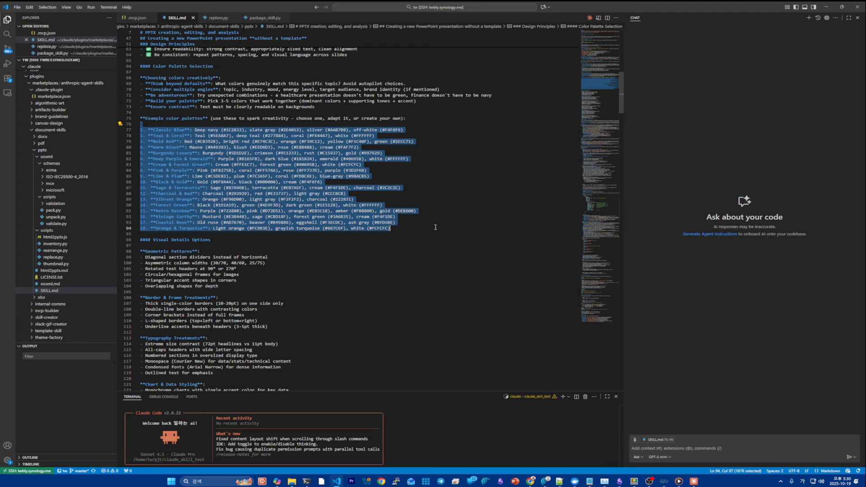
{"action": "left_click", "coordinate": [389, 223]}
{"action": "left_click_drag", "start_coordinate": [145, 142], "coordinate": [188, 141]}
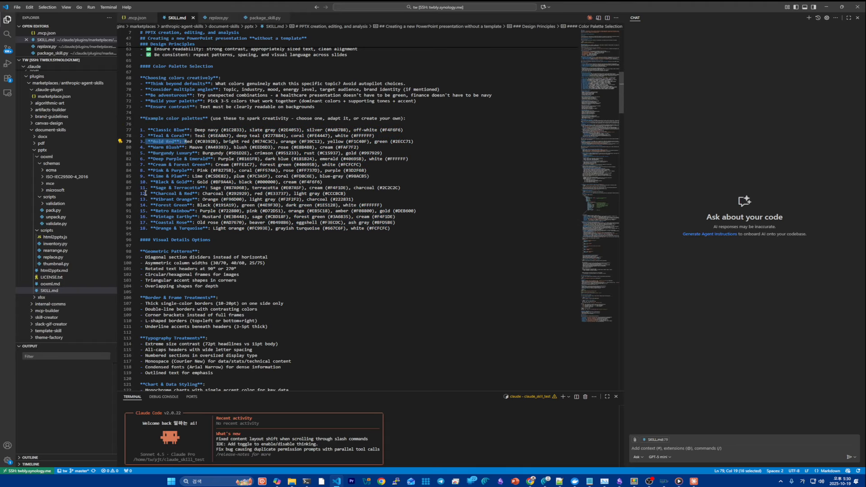
- Highlight the Lime & Plum and Orange & Turquoise palettes in SKILL.md, and put VS Code away to return to the Claude chat
{"action": "left_click_drag", "start_coordinate": [156, 177], "coordinate": [184, 177]}
{"action": "left_click_drag", "start_coordinate": [156, 228], "coordinate": [206, 228]}
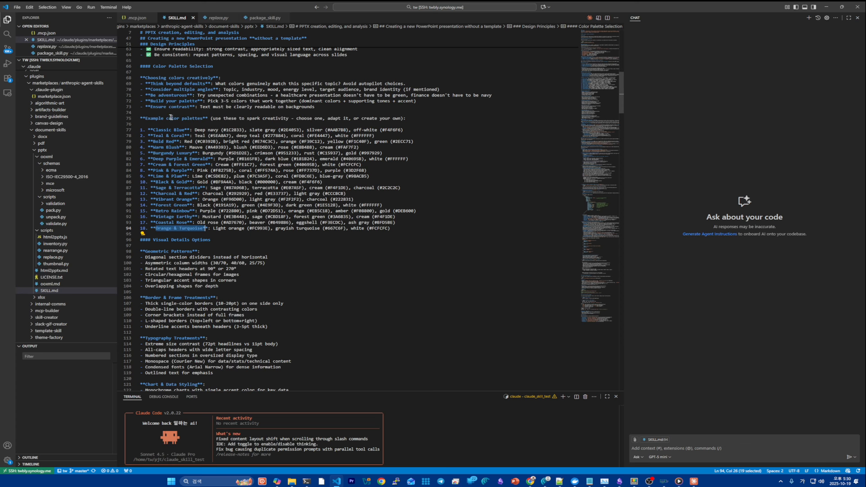
{"action": "left_click", "coordinate": [429, 226]}
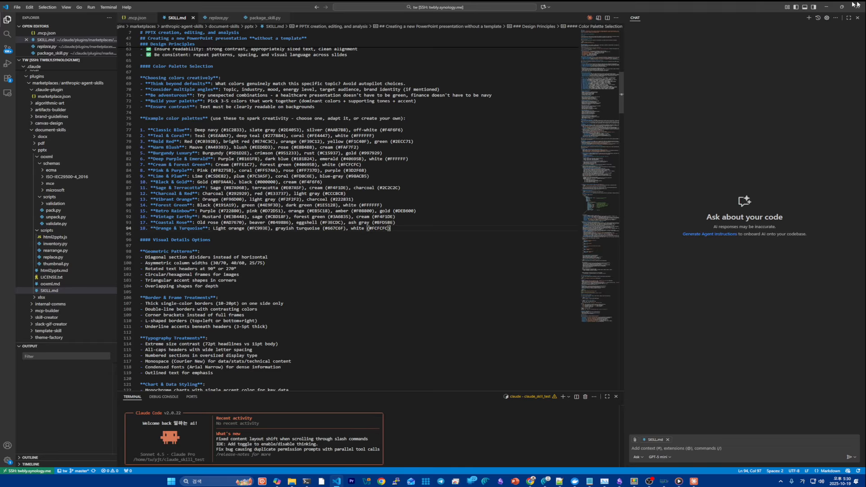
{"action": "left_click", "coordinate": [829, 5]}
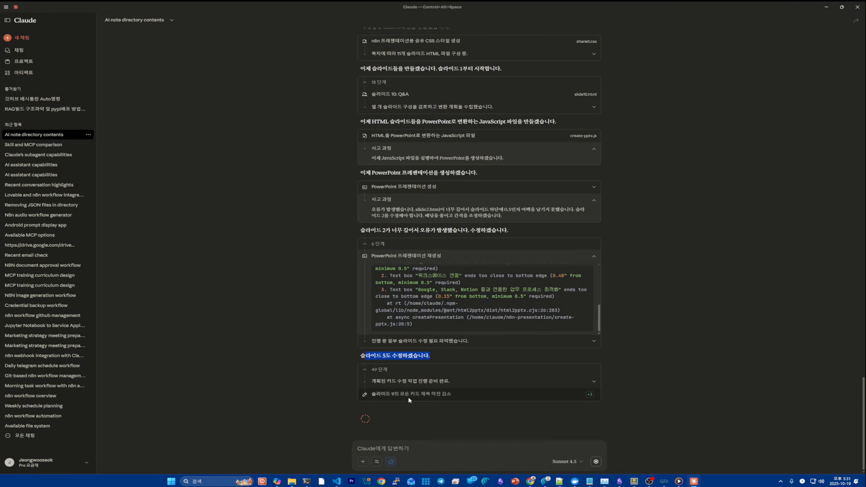
- Check the slide-fixing progress in the chat and send "계속" so Claude continues generating the n8n presentation
{"action": "left_click", "coordinate": [427, 374]}
{"action": "scroll", "coordinate": [465, 377], "scroll_direction": "down", "scroll_amount": 10}
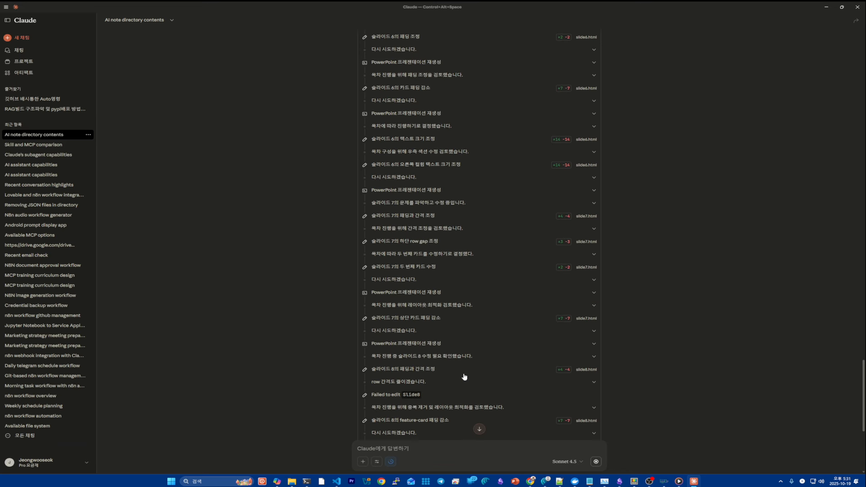
{"action": "scroll", "coordinate": [422, 231], "scroll_direction": "down", "scroll_amount": 5}
{"action": "left_click", "coordinate": [472, 450]}
{"action": "type", "text": "계소"}
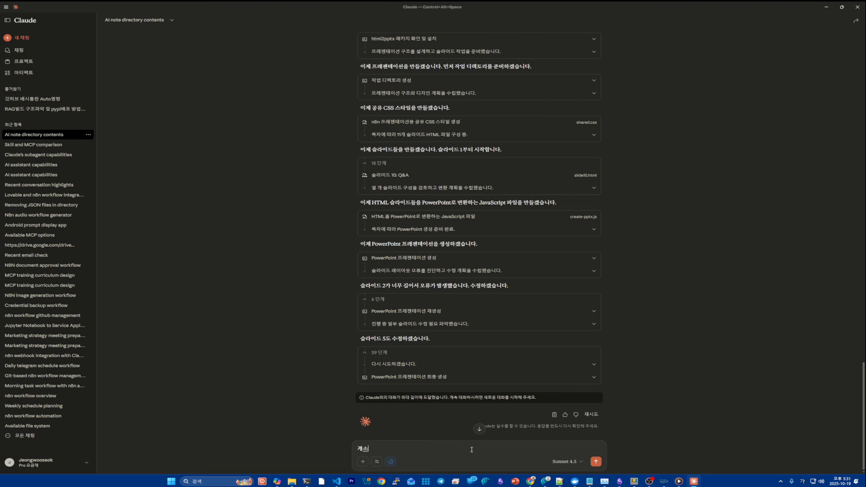
{"action": "key", "text": "Return"}
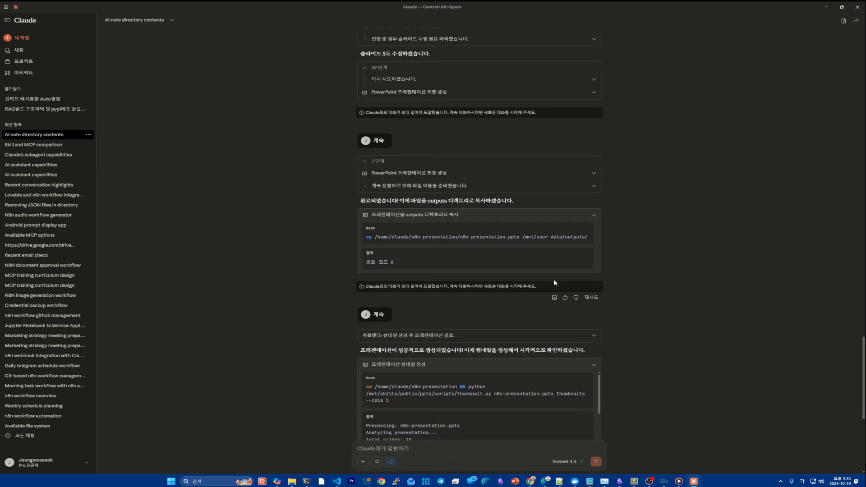
{"action": "left_click_drag", "start_coordinate": [858, 359], "coordinate": [859, 354]}
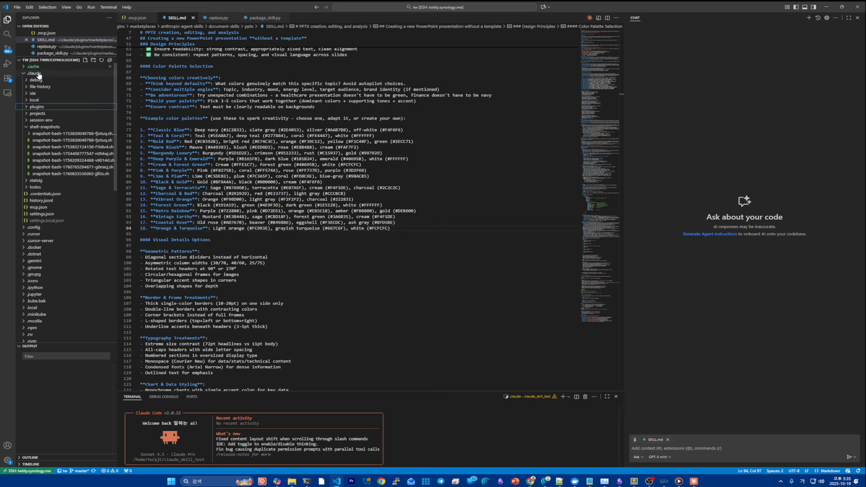
- Collapse and re-expand the .claude folder in the VS Code file tree and show its history.jsonl file
{"action": "left_click", "coordinate": [38, 74]}
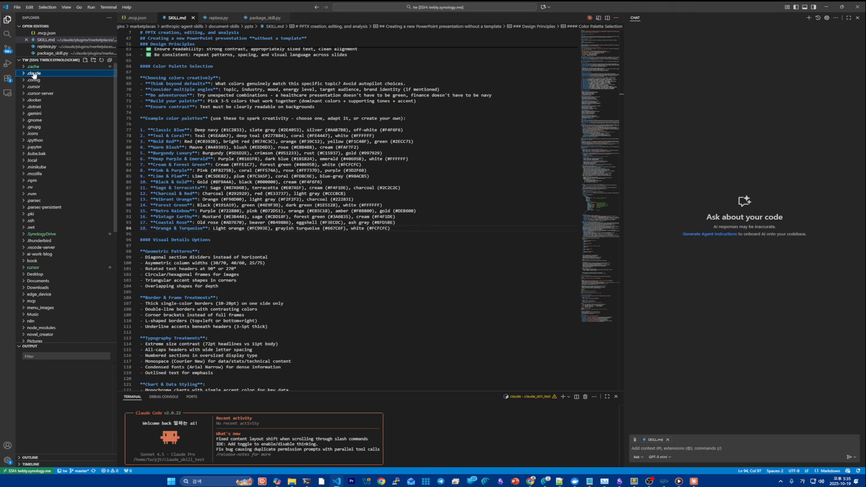
{"action": "left_click", "coordinate": [34, 74]}
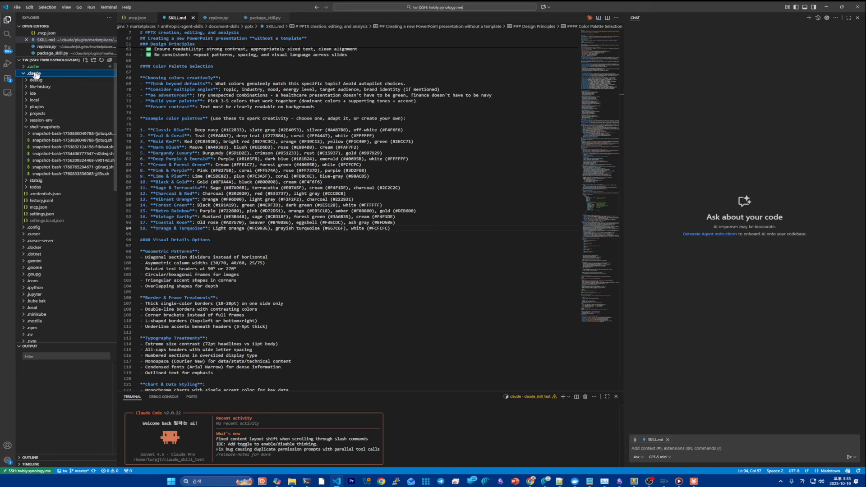
{"action": "left_click", "coordinate": [60, 200]}
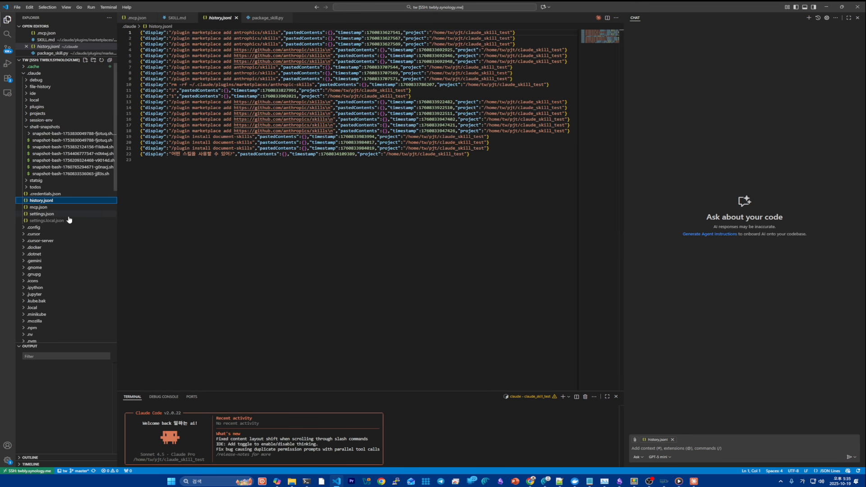
- Examine the project prompt history stored in .claude.json
{"action": "scroll", "coordinate": [271, 201], "scroll_direction": "up", "scroll_amount": 12}
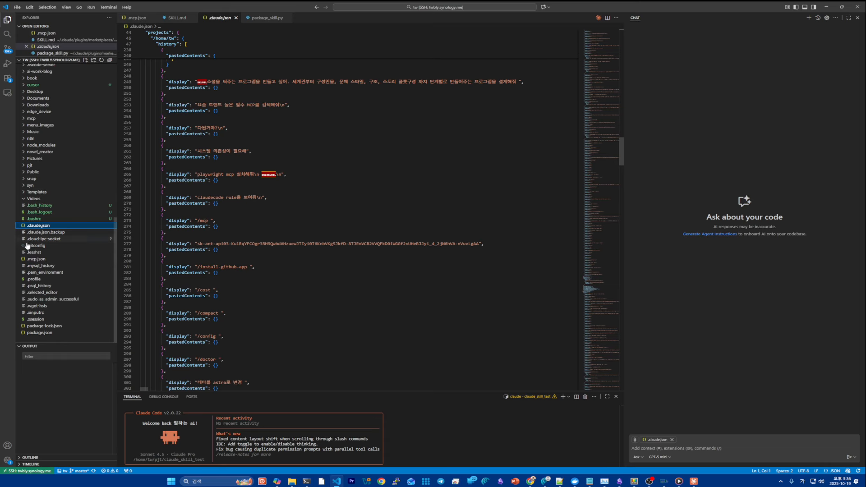
{"action": "scroll", "coordinate": [337, 166], "scroll_direction": "up", "scroll_amount": 4}
{"action": "scroll", "coordinate": [336, 167], "scroll_direction": "up", "scroll_amount": 3}
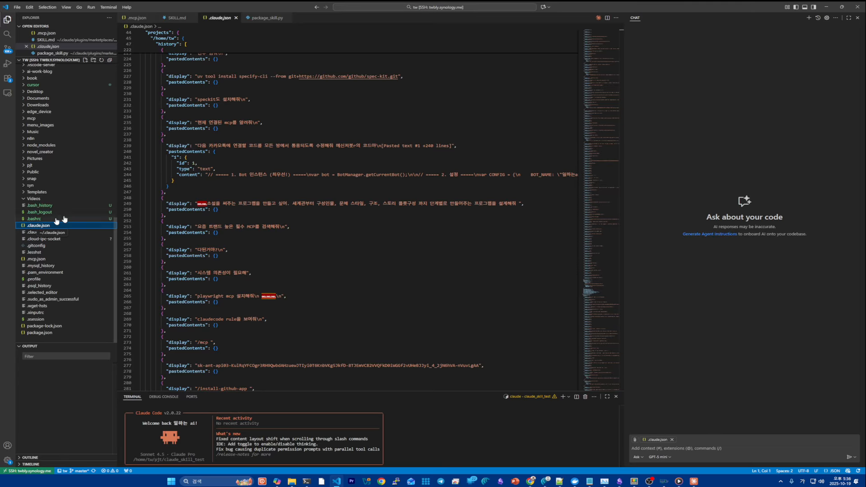
{"action": "scroll", "coordinate": [324, 108], "scroll_direction": "up", "scroll_amount": 5}
{"action": "scroll", "coordinate": [324, 107], "scroll_direction": "up", "scroll_amount": 20}
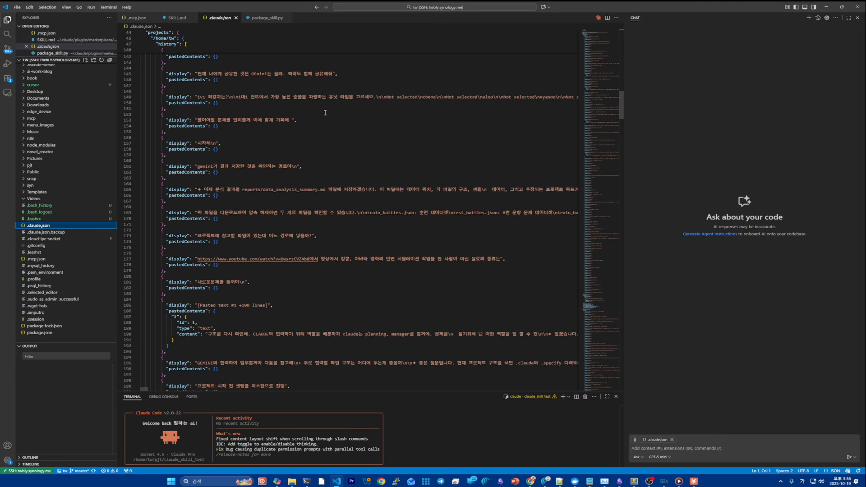
{"action": "scroll", "coordinate": [326, 113], "scroll_direction": "down", "scroll_amount": 12}
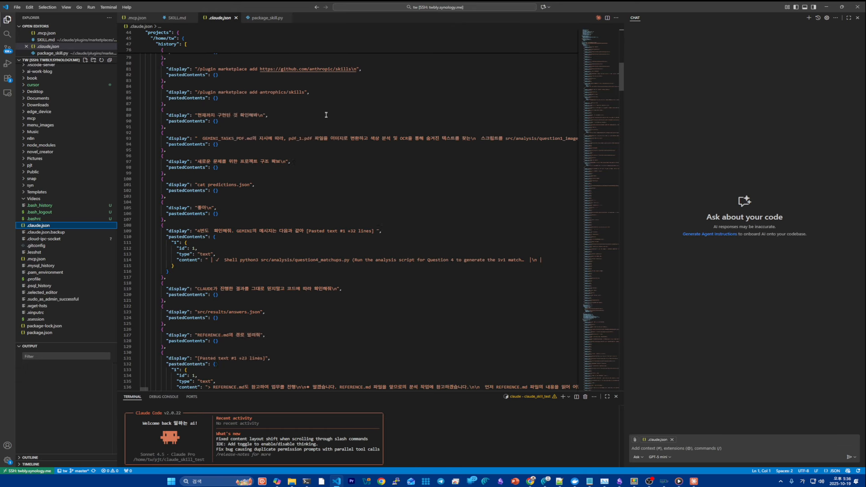
{"action": "scroll", "coordinate": [231, 190], "scroll_direction": "down", "scroll_amount": 20}
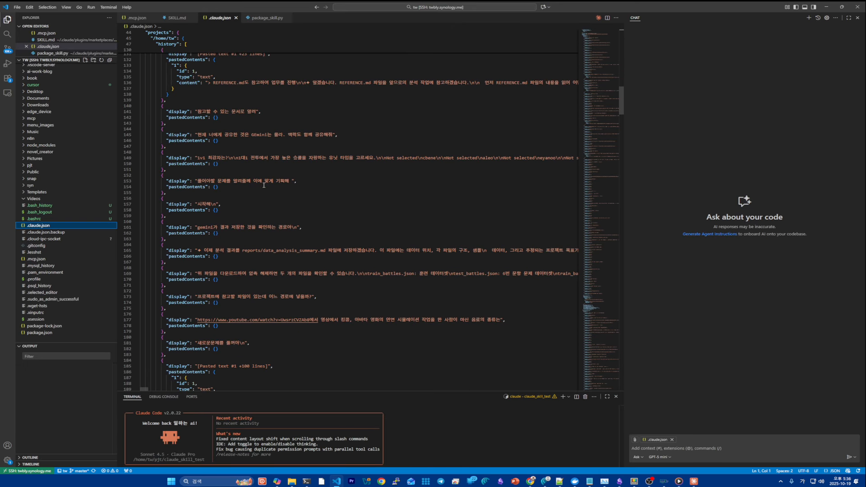
{"action": "scroll", "coordinate": [264, 185], "scroll_direction": "down", "scroll_amount": 7}
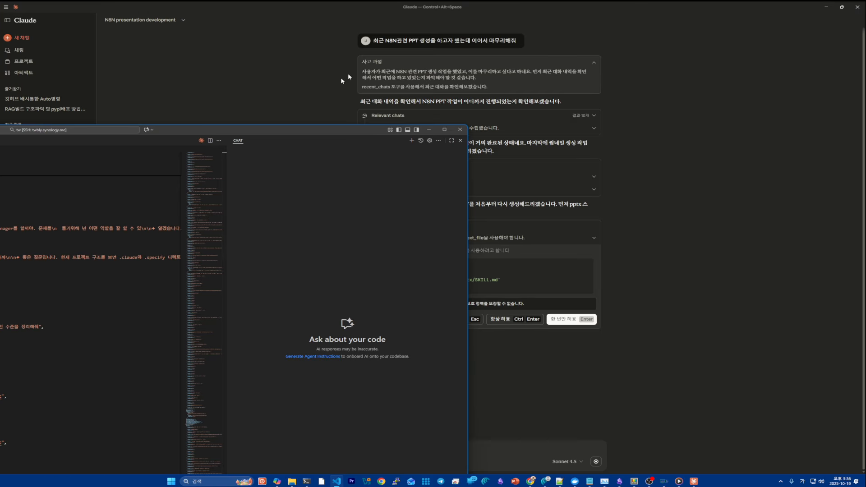
- Bring VS Code back over the Claude chat, reposition its window and look further through the .claude.json history and home folder files
{"action": "left_click", "coordinate": [723, 169]}
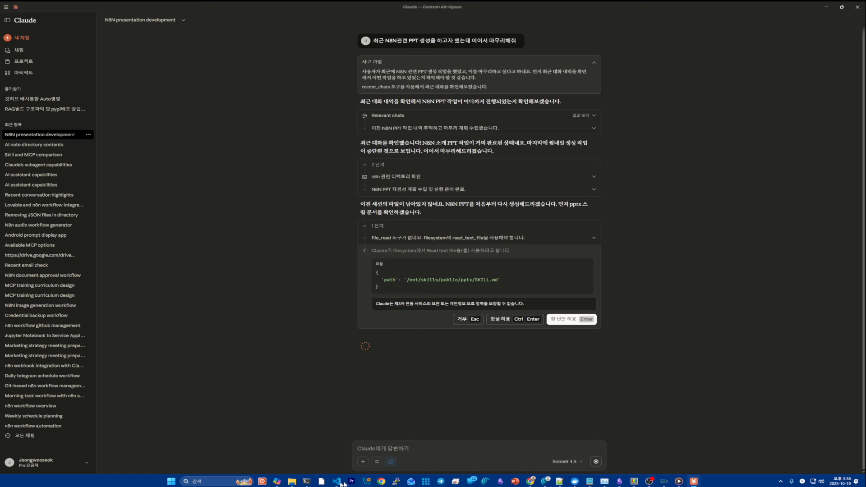
{"action": "mouse_move", "coordinate": [323, 482]}
{"action": "left_click", "coordinate": [334, 447]}
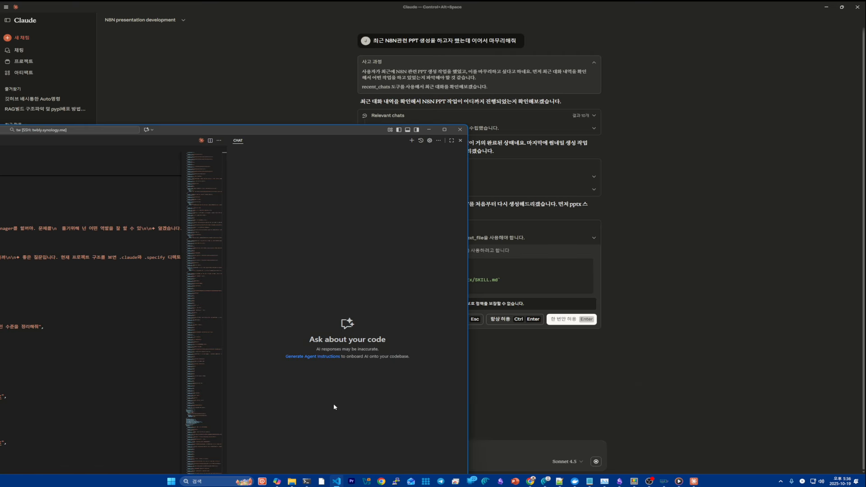
{"action": "left_click_drag", "start_coordinate": [311, 124], "coordinate": [448, 130]}
{"action": "key", "text": "alt+Tab"}
{"action": "left_click_drag", "start_coordinate": [319, 129], "coordinate": [776, 82]}
{"action": "scroll", "coordinate": [286, 327], "scroll_direction": "down", "scroll_amount": 3}
{"action": "scroll", "coordinate": [286, 326], "scroll_direction": "down", "scroll_amount": 15}
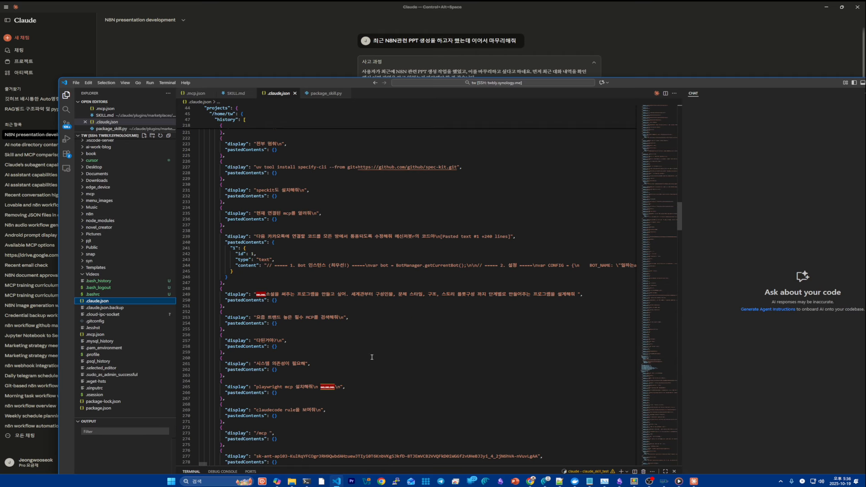
{"action": "scroll", "coordinate": [112, 226], "scroll_direction": "up", "scroll_amount": 1}
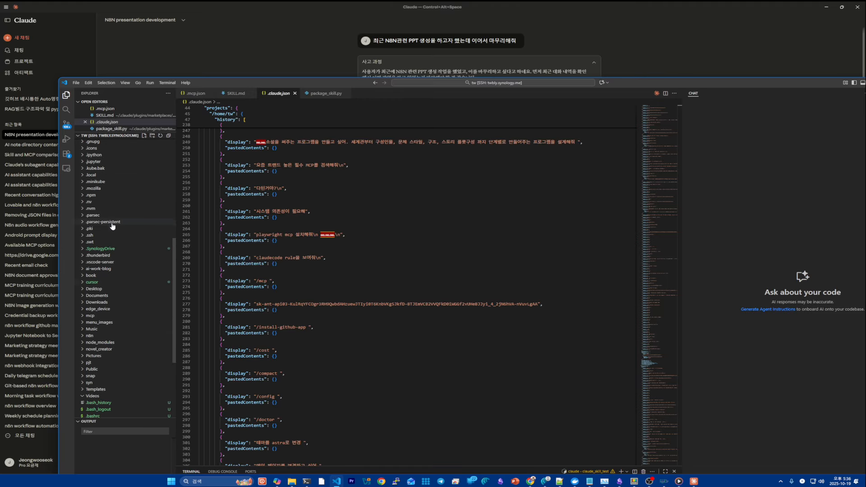
{"action": "scroll", "coordinate": [199, 356], "scroll_direction": "down", "scroll_amount": 1}
{"action": "scroll", "coordinate": [199, 356], "scroll_direction": "down", "scroll_amount": 18}
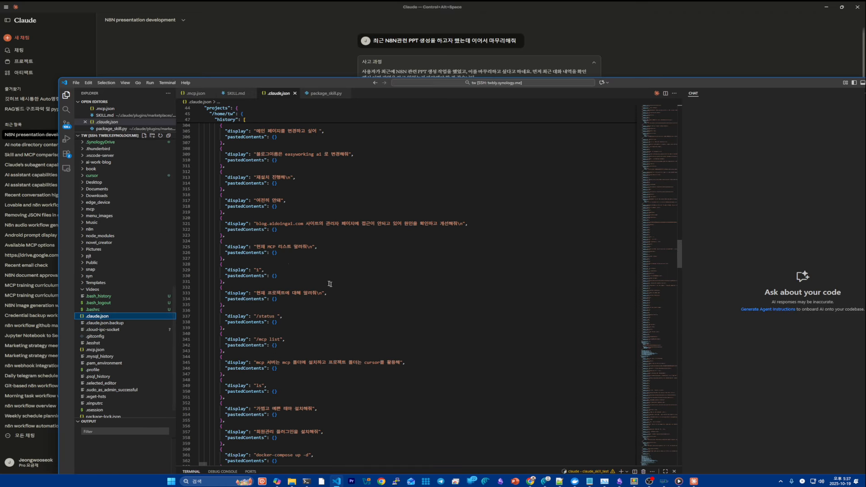
- Return to the N8N presentation development chat in Claude and allow the filesystem read of /mnt/skills/public/pptx/SKILL.md once
{"action": "left_click_drag", "start_coordinate": [774, 83], "coordinate": [337, 382]}
{"action": "left_click", "coordinate": [812, 232]}
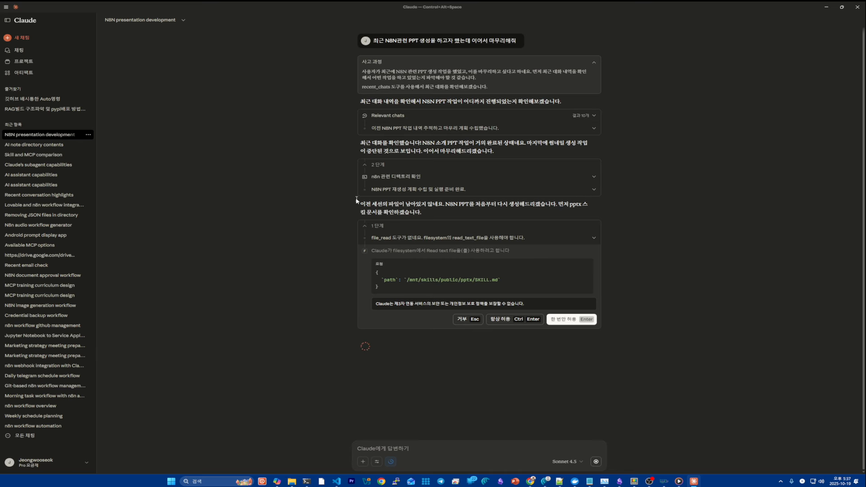
{"action": "left_click", "coordinate": [566, 322]}
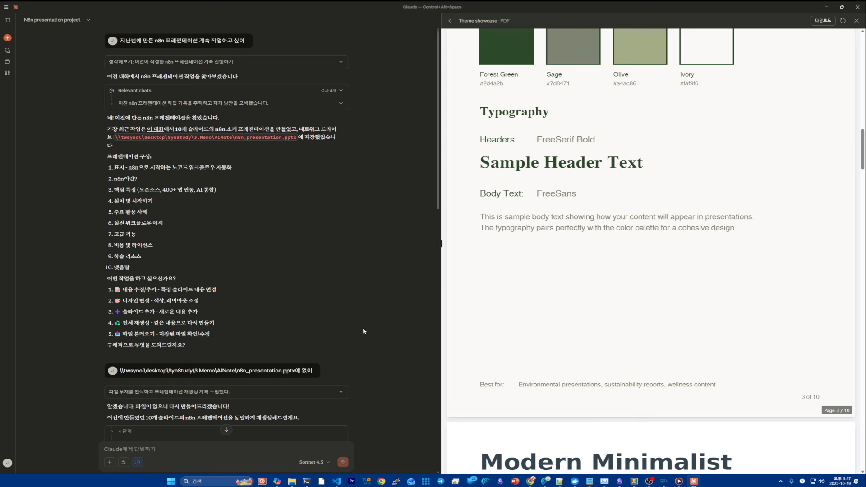
- Review the n8n presentation project chat from the missing-file reasoning, expanding its details, through the list of available themes
{"action": "scroll", "coordinate": [363, 328], "scroll_direction": "down", "scroll_amount": 3}
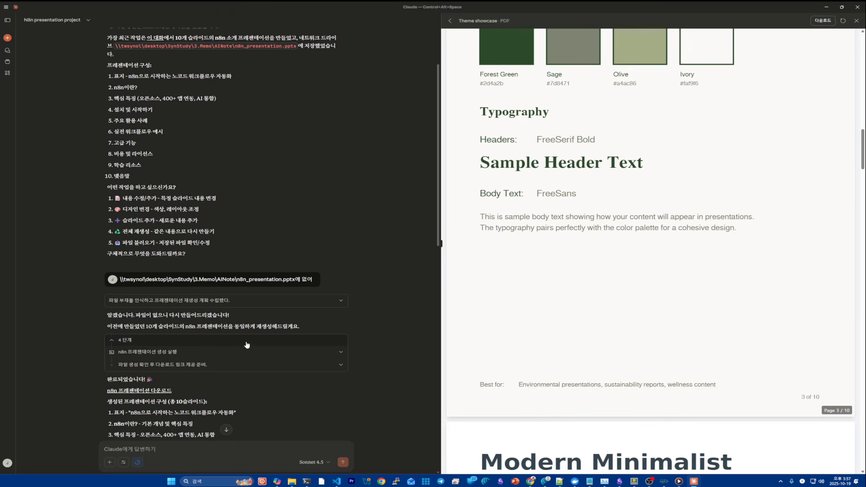
{"action": "left_click", "coordinate": [297, 307]}
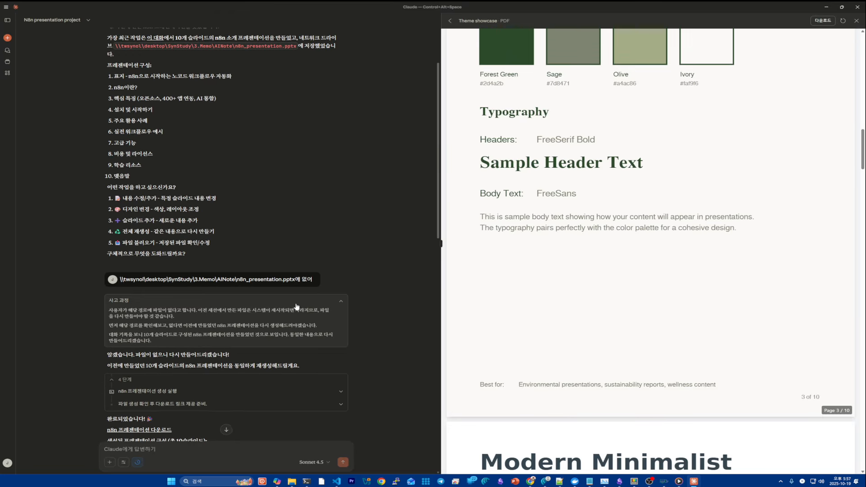
{"action": "scroll", "coordinate": [262, 354], "scroll_direction": "down", "scroll_amount": 5}
{"action": "scroll", "coordinate": [267, 351], "scroll_direction": "down", "scroll_amount": 3}
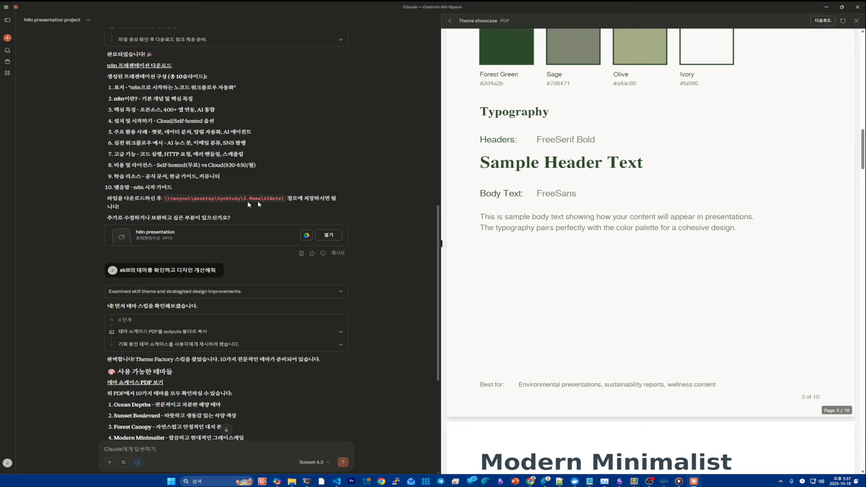
{"action": "scroll", "coordinate": [176, 325], "scroll_direction": "down", "scroll_amount": 3}
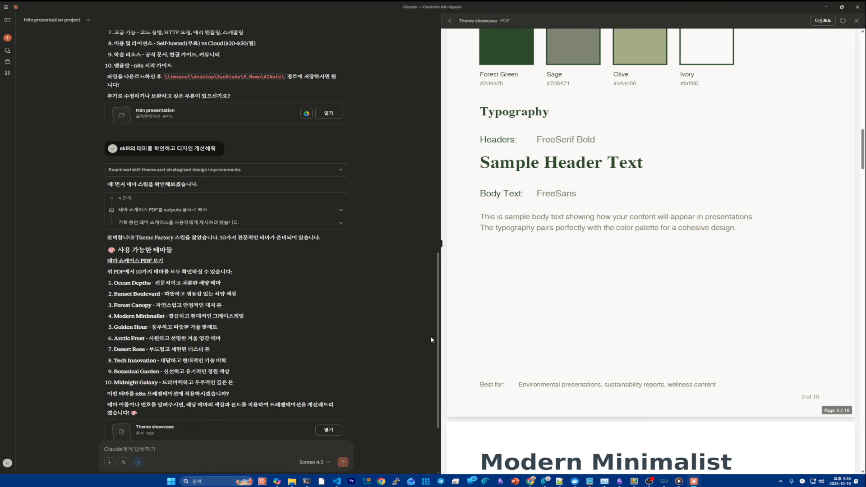
- Look through the Theme showcase PDF to its last themes and go back to the Modern Minimalist page
{"action": "scroll", "coordinate": [658, 279], "scroll_direction": "down", "scroll_amount": 15}
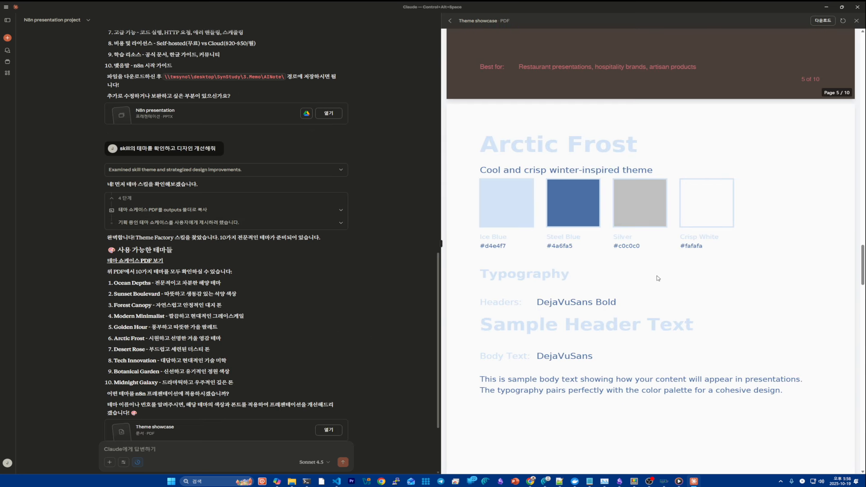
{"action": "scroll", "coordinate": [657, 278], "scroll_direction": "down", "scroll_amount": 20}
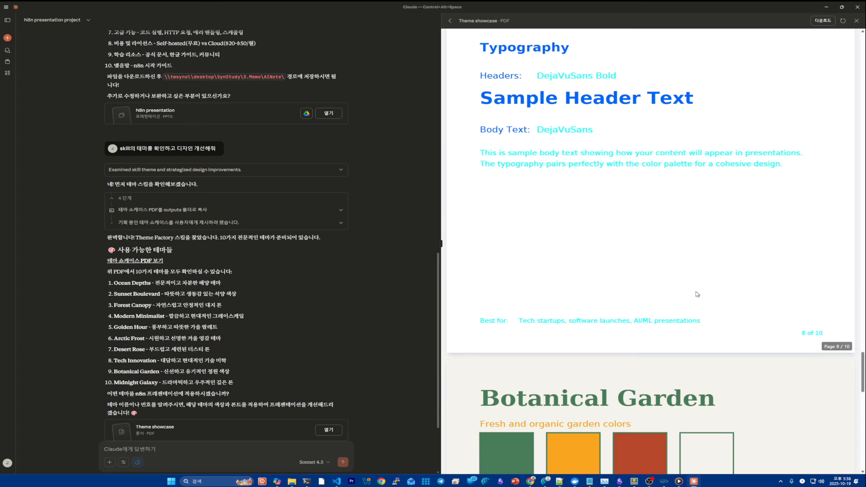
{"action": "scroll", "coordinate": [698, 295], "scroll_direction": "down", "scroll_amount": 11}
{"action": "left_click_drag", "start_coordinate": [863, 416], "coordinate": [845, 169]}
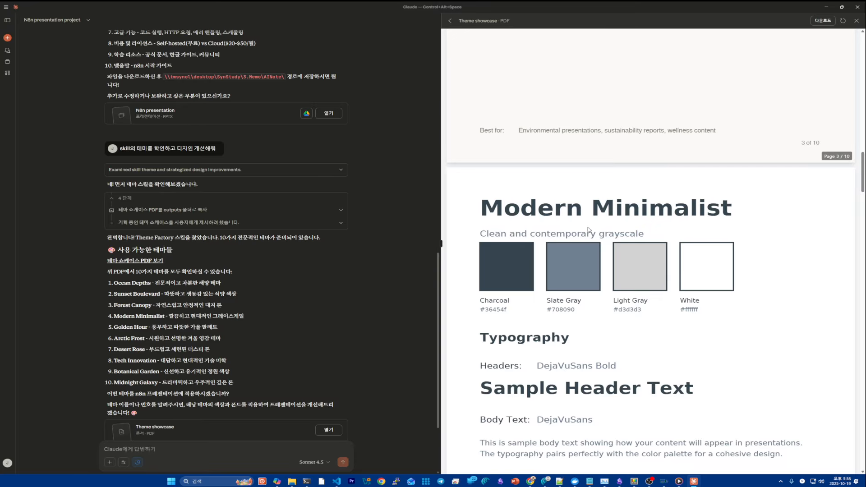
- Ask Claude to restyle the existing file with the prompt "Modern Minimalist 테마로 기존 파일을 수정해"
{"action": "left_click", "coordinate": [186, 446]}
{"action": "type", "text": "Modern Minimalist 테마로 기존 파일을 ㅅ"}
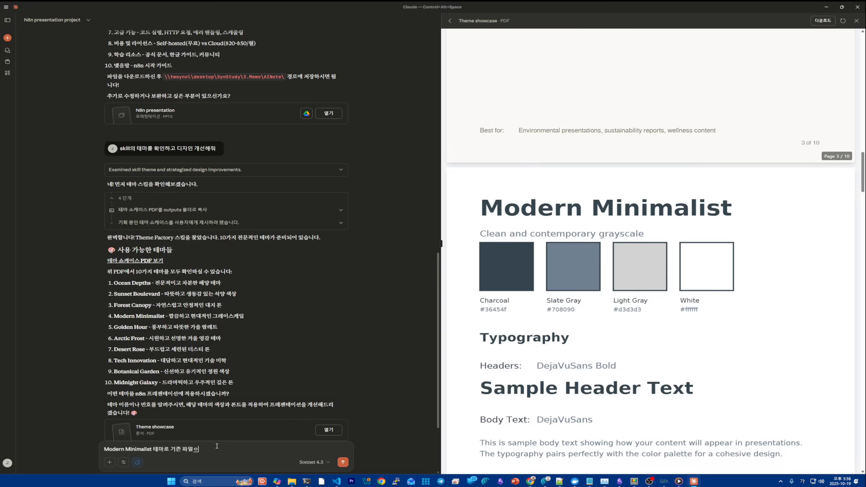
{"action": "type", "text": "수정해"}
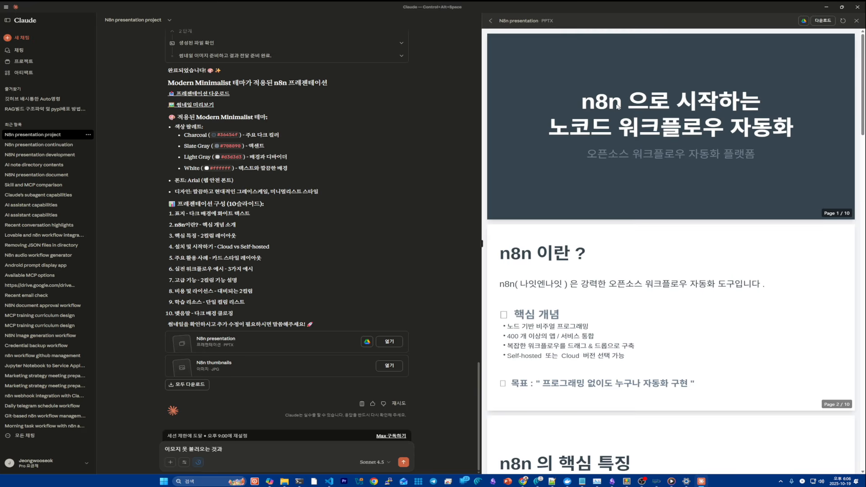
- Review the restyled N8n presentation preview from the cover slide through the pricing and learning resources slides
{"action": "scroll", "coordinate": [664, 93], "scroll_direction": "down", "scroll_amount": 1}
{"action": "scroll", "coordinate": [598, 116], "scroll_direction": "up", "scroll_amount": 1}
{"action": "scroll", "coordinate": [630, 232], "scroll_direction": "down", "scroll_amount": 10}
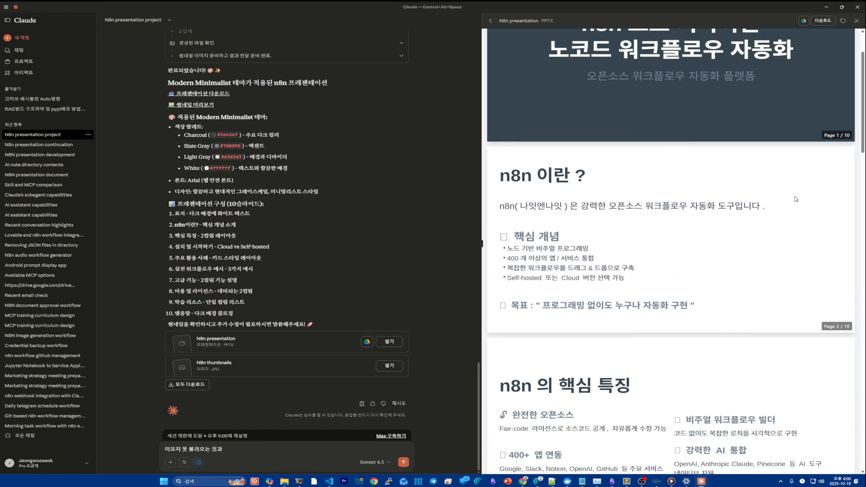
{"action": "scroll", "coordinate": [630, 232], "scroll_direction": "down", "scroll_amount": 15}
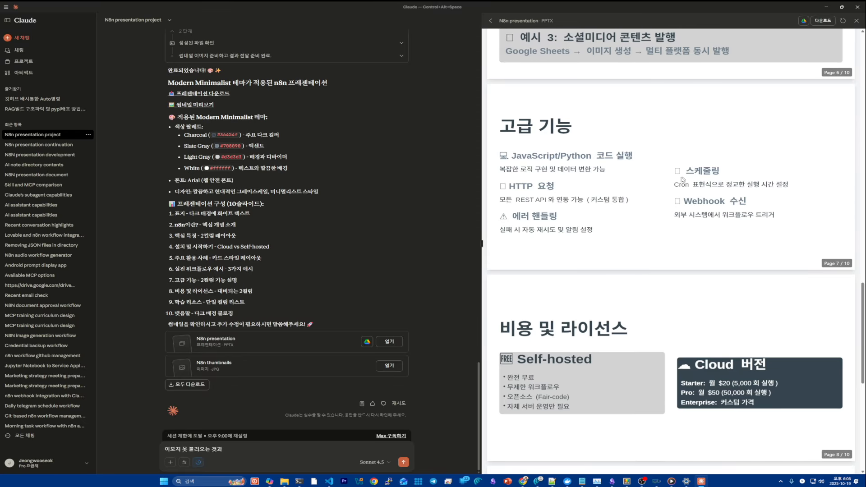
{"action": "scroll", "coordinate": [542, 248], "scroll_direction": "down", "scroll_amount": 6}
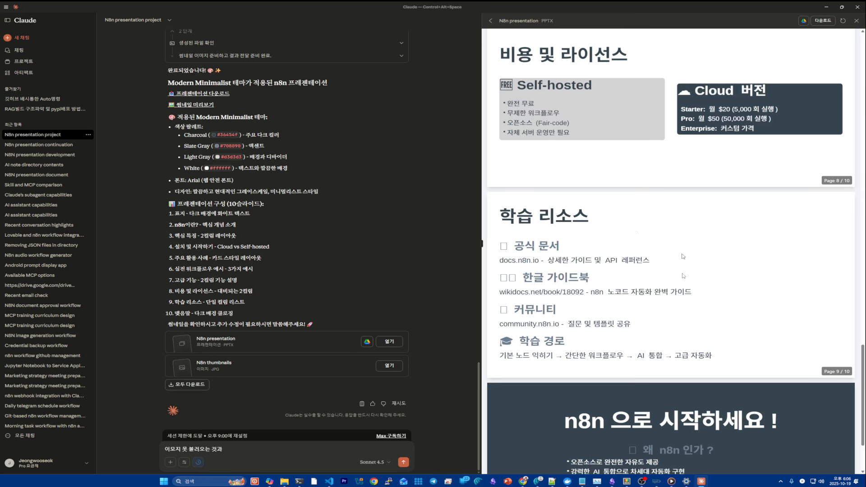
- Open the restyled n8n presentation in PowerPoint and look through its slides from the cover to the closing slide and back
{"action": "left_click", "coordinate": [396, 345]}
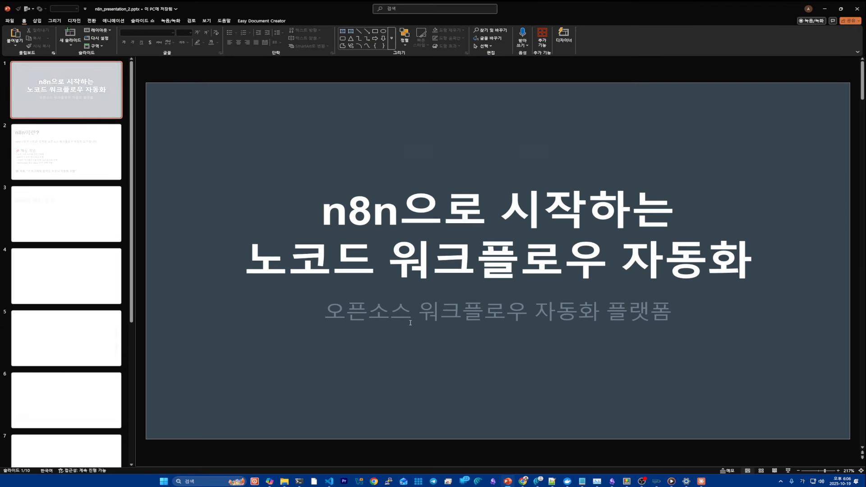
{"action": "left_click", "coordinate": [68, 171]}
{"action": "key", "text": "Down"}
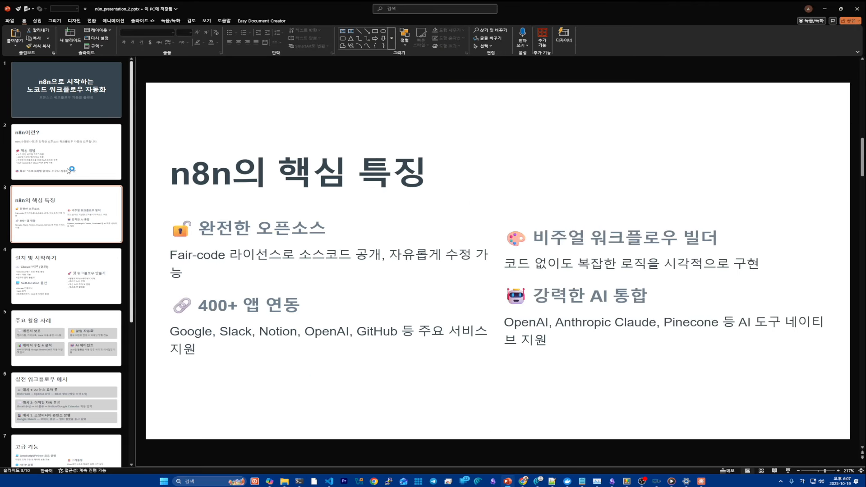
{"action": "left_click", "coordinate": [527, 238]}
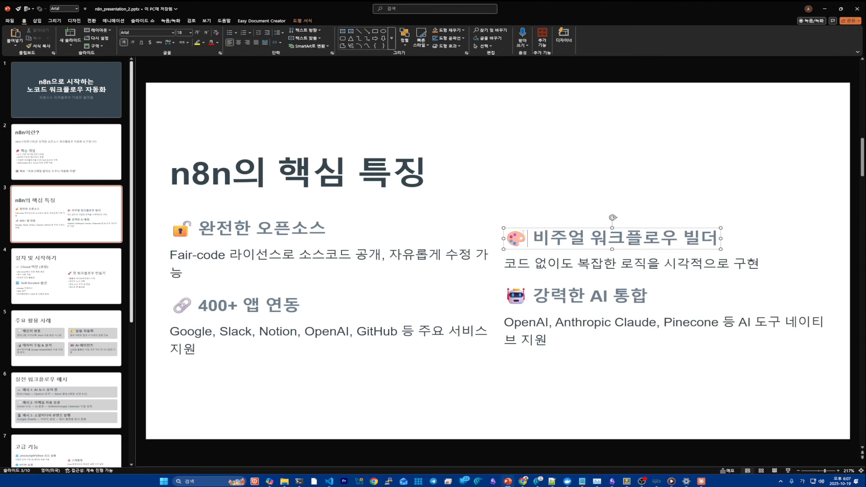
{"action": "left_click", "coordinate": [413, 165]}
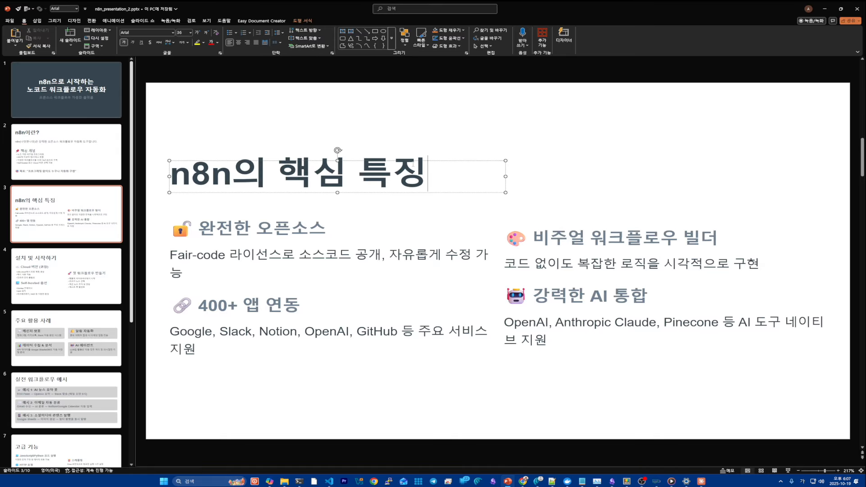
{"action": "left_click", "coordinate": [371, 101]}
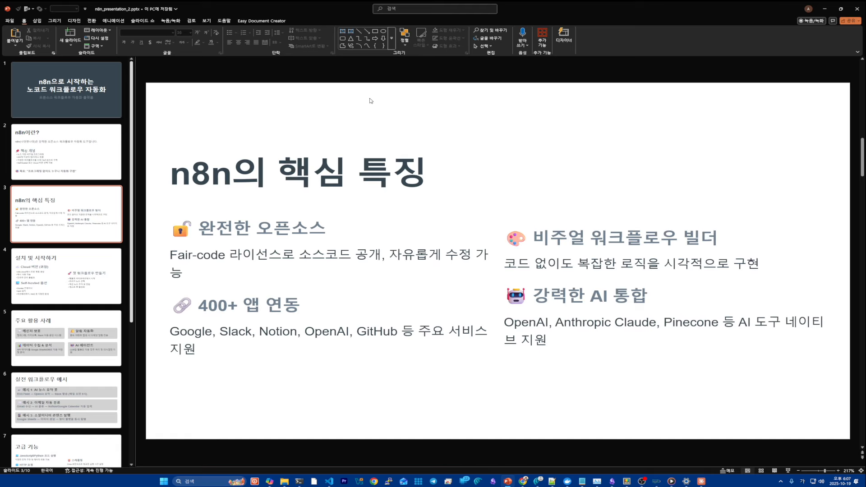
{"action": "scroll", "coordinate": [371, 101], "scroll_direction": "down", "scroll_amount": 4}
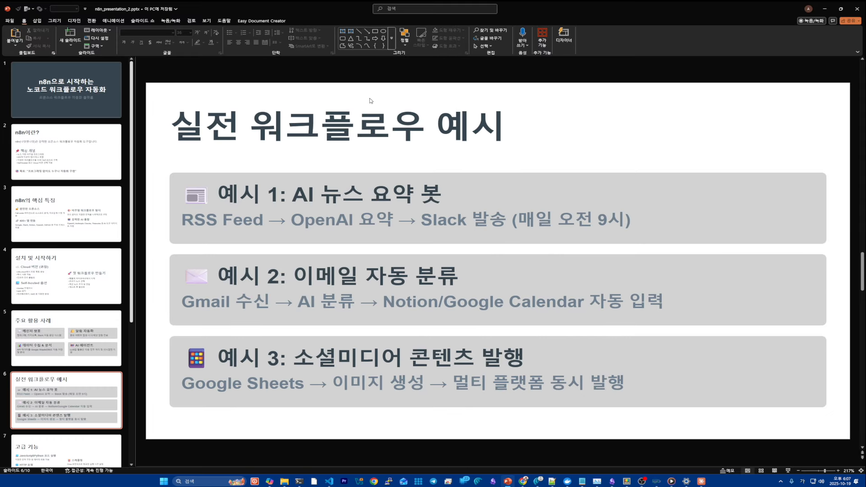
{"action": "scroll", "coordinate": [371, 101], "scroll_direction": "down", "scroll_amount": 3}
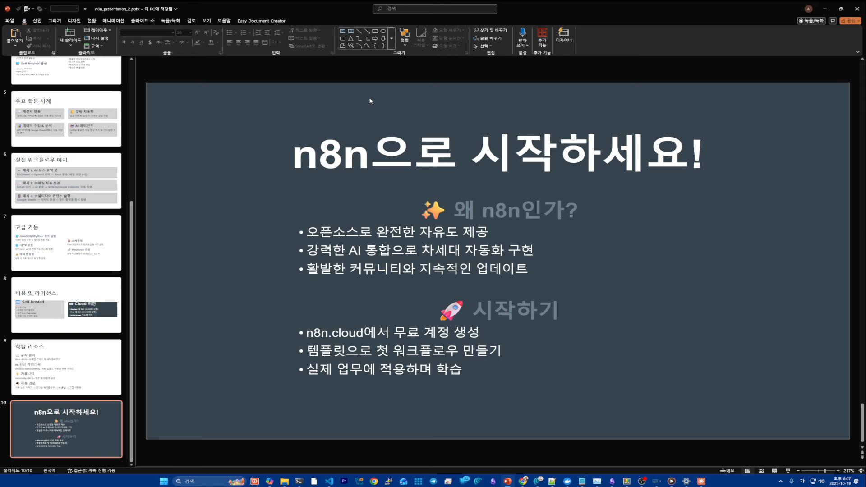
{"action": "scroll", "coordinate": [370, 101], "scroll_direction": "up", "scroll_amount": 7}
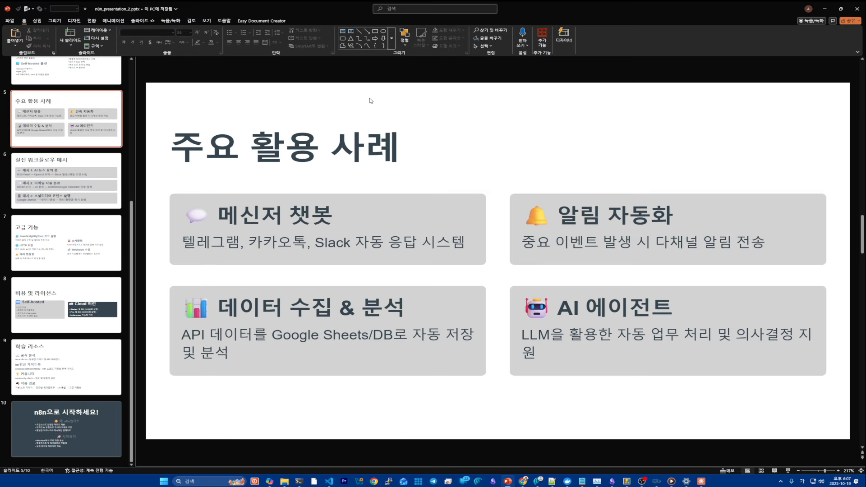
{"action": "scroll", "coordinate": [371, 101], "scroll_direction": "up", "scroll_amount": 2}
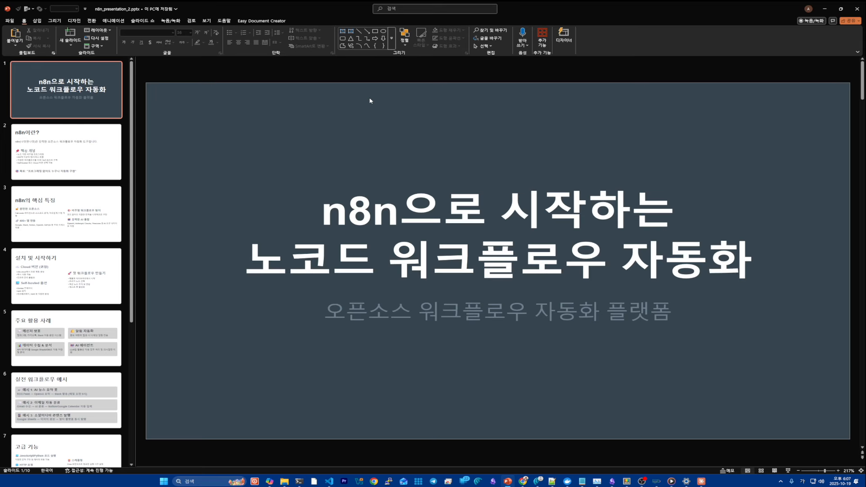
- Inspect the title text box on the "n8n의 핵심 특징" slide, view the "설치 및 시작하기" slide, and close PowerPoint
{"action": "scroll", "coordinate": [181, 220], "scroll_direction": "down", "scroll_amount": 2}
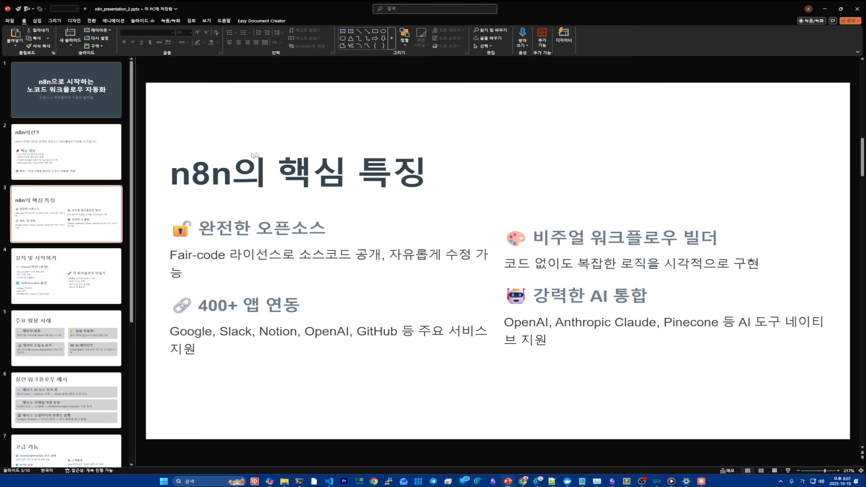
{"action": "left_click", "coordinate": [266, 174]}
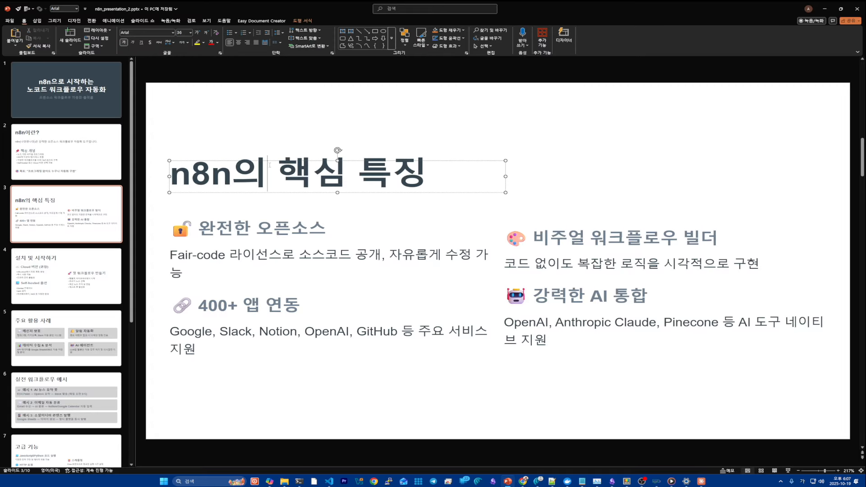
{"action": "left_click", "coordinate": [246, 160]}
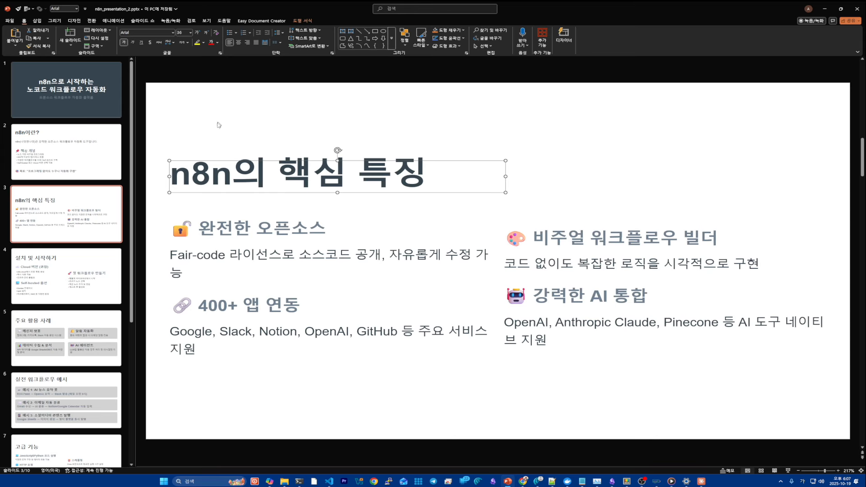
{"action": "left_click", "coordinate": [72, 236]}
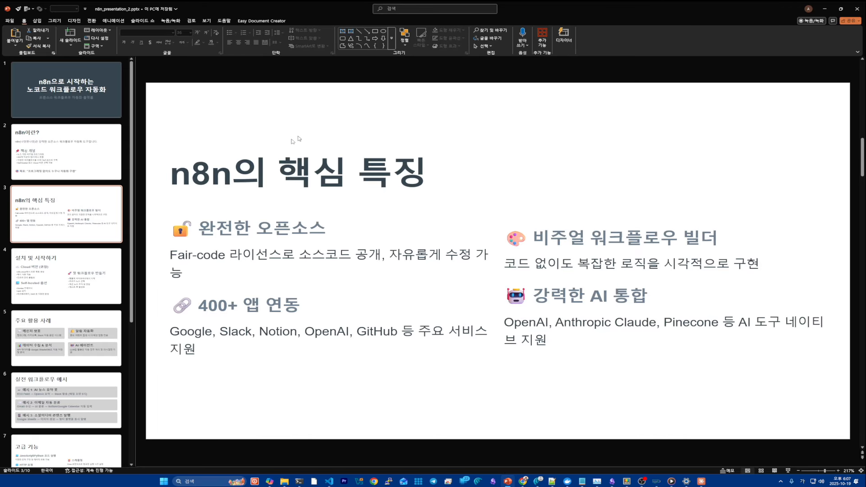
{"action": "left_click", "coordinate": [85, 279]}
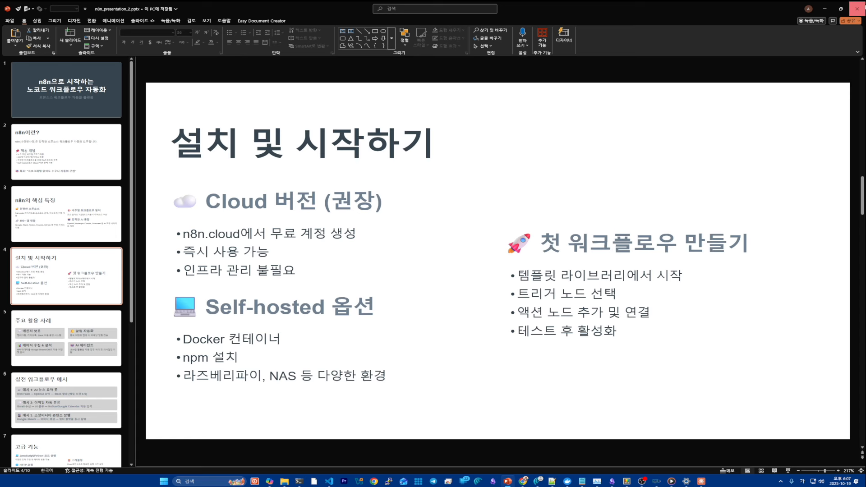
{"action": "left_click", "coordinate": [857, 9]}
- Review Claude's Modern Minimalist restyling steps in the chat and the presentation preview from cover to closing slide, returning to the cover
{"action": "scroll", "coordinate": [552, 216], "scroll_direction": "down", "scroll_amount": 3}
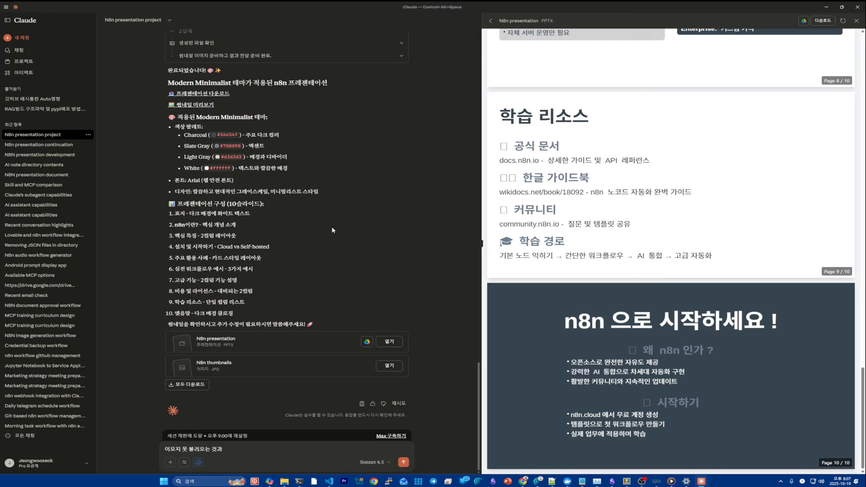
{"action": "scroll", "coordinate": [665, 277], "scroll_direction": "up", "scroll_amount": 2}
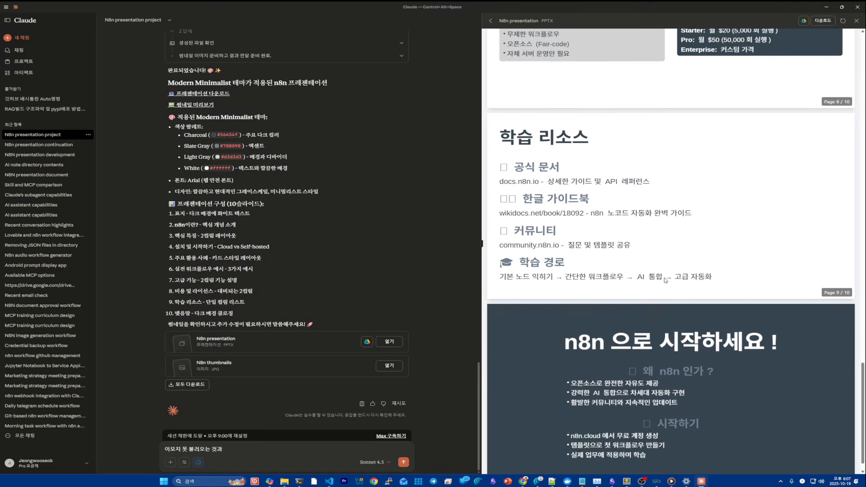
{"action": "scroll", "coordinate": [676, 283], "scroll_direction": "down", "scroll_amount": 2}
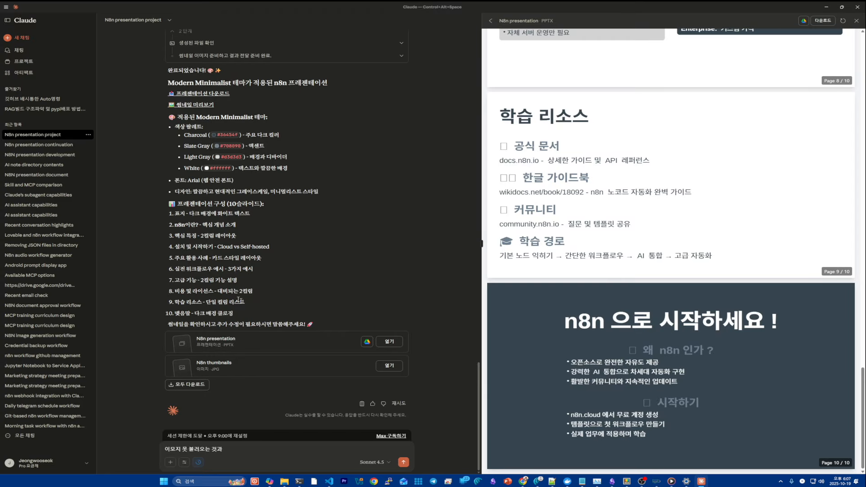
{"action": "scroll", "coordinate": [167, 268], "scroll_direction": "up", "scroll_amount": 5}
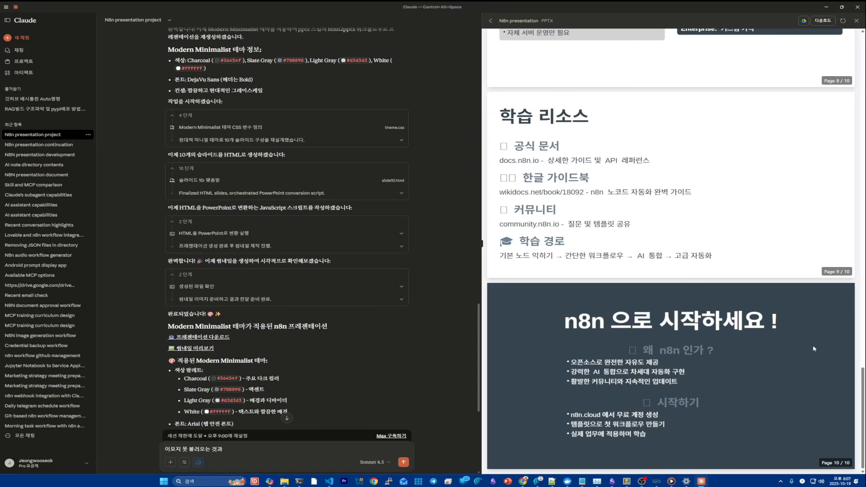
{"action": "scroll", "coordinate": [730, 375], "scroll_direction": "up", "scroll_amount": 20}
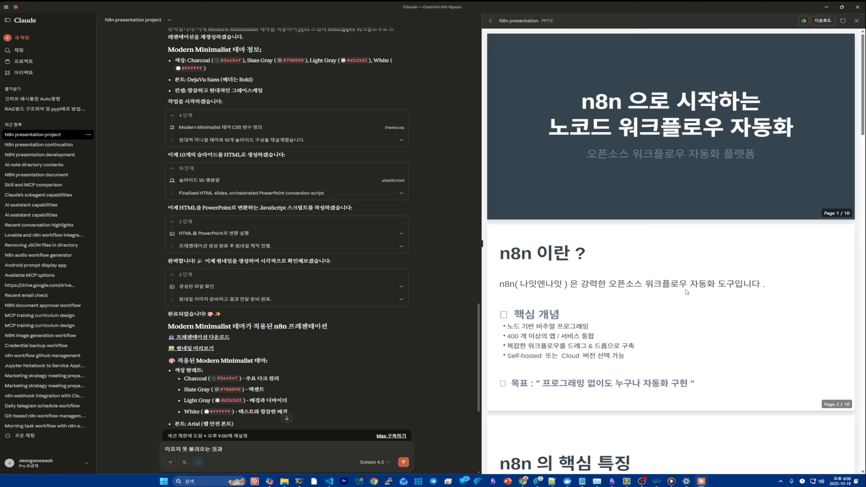
{"action": "scroll", "coordinate": [698, 362], "scroll_direction": "down", "scroll_amount": 15}
{"action": "scroll", "coordinate": [699, 361], "scroll_direction": "down", "scroll_amount": 6}
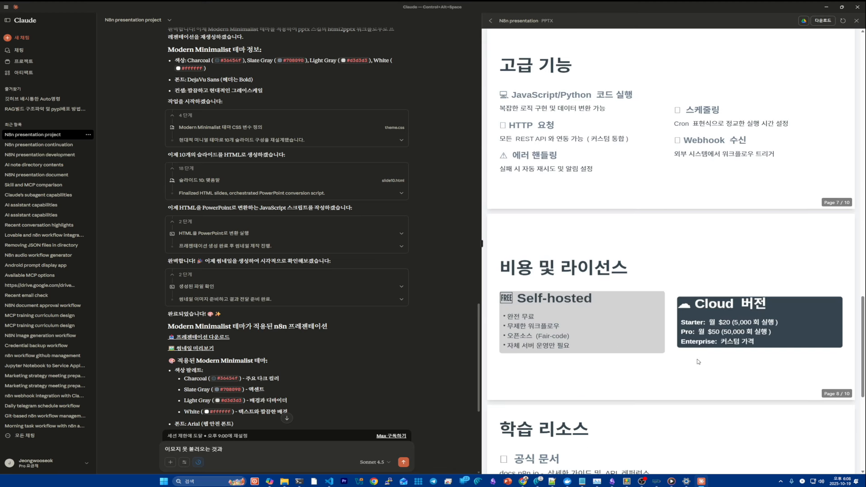
{"action": "scroll", "coordinate": [699, 362], "scroll_direction": "down", "scroll_amount": 7}
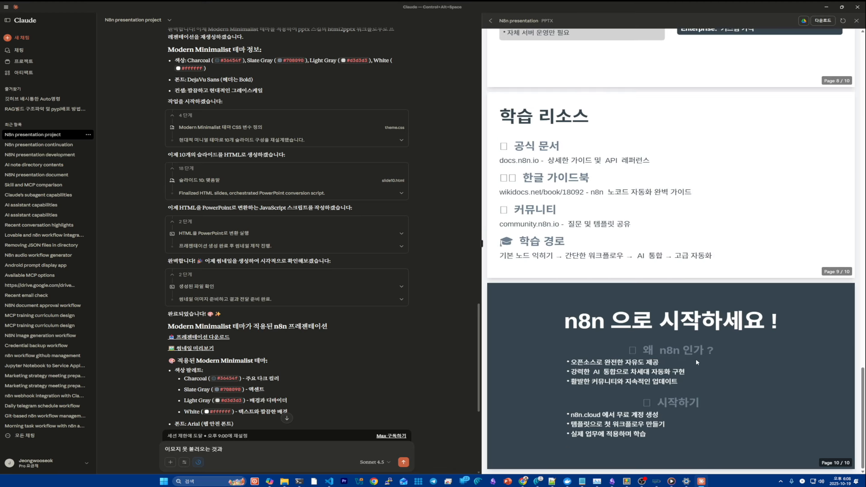
{"action": "scroll", "coordinate": [697, 363], "scroll_direction": "up", "scroll_amount": 20}
- View the 2022–2025 AI timeline in Obsidian's Claude Skills drawing, and close the microphone settings window over the browser's Claude Docs page
{"action": "left_click", "coordinate": [612, 481]}
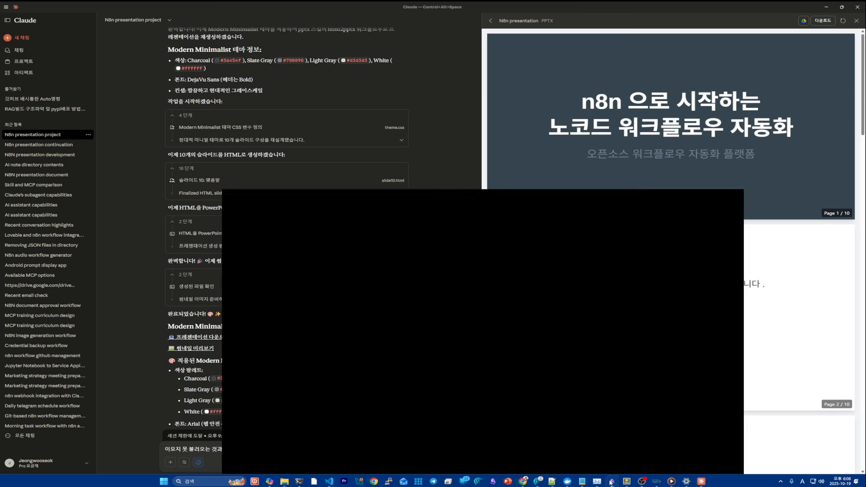
{"action": "scroll", "coordinate": [574, 336], "scroll_direction": "down", "scroll_amount": 3}
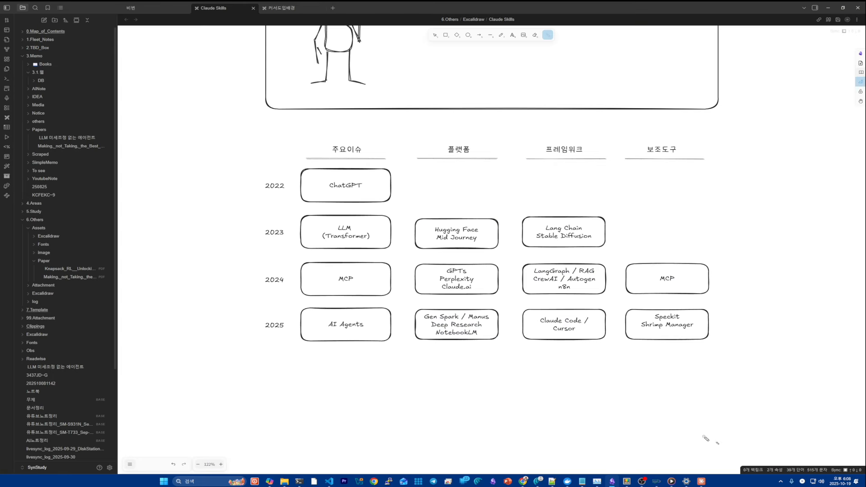
{"action": "left_click", "coordinate": [843, 8]}
{"action": "left_click", "coordinate": [708, 21]}
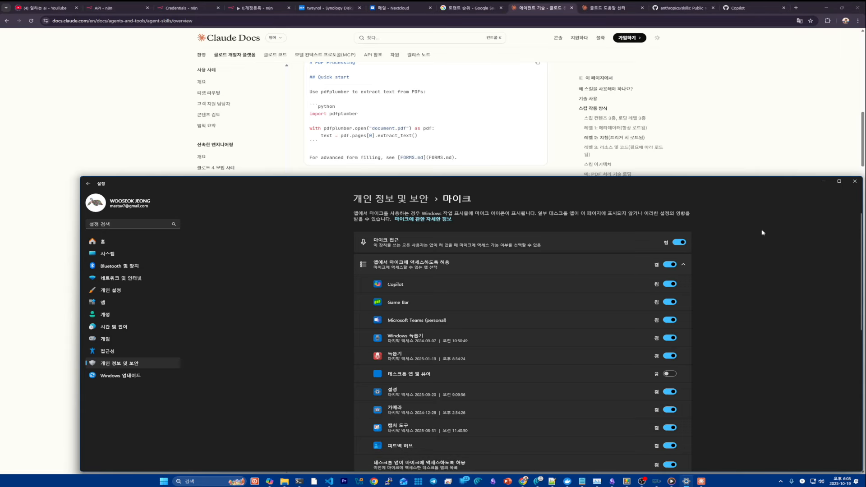
{"action": "left_click", "coordinate": [855, 181]}
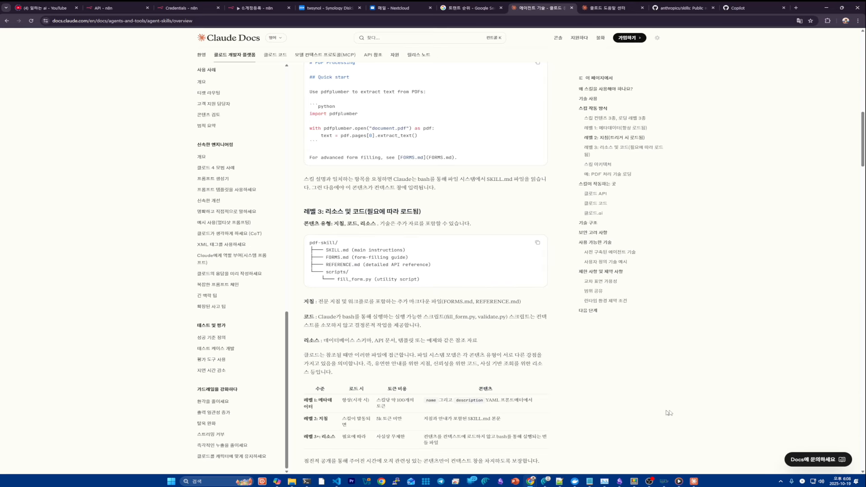
{"action": "mouse_move", "coordinate": [654, 480]}
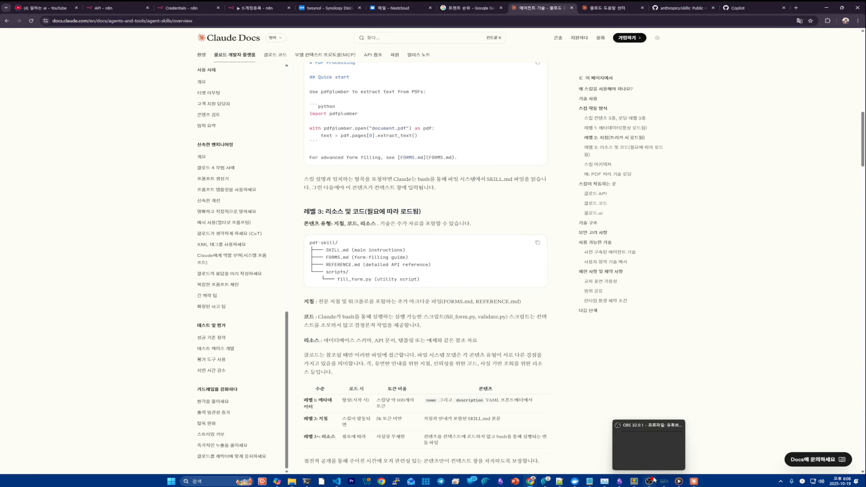
{"action": "left_click", "coordinate": [654, 480]}
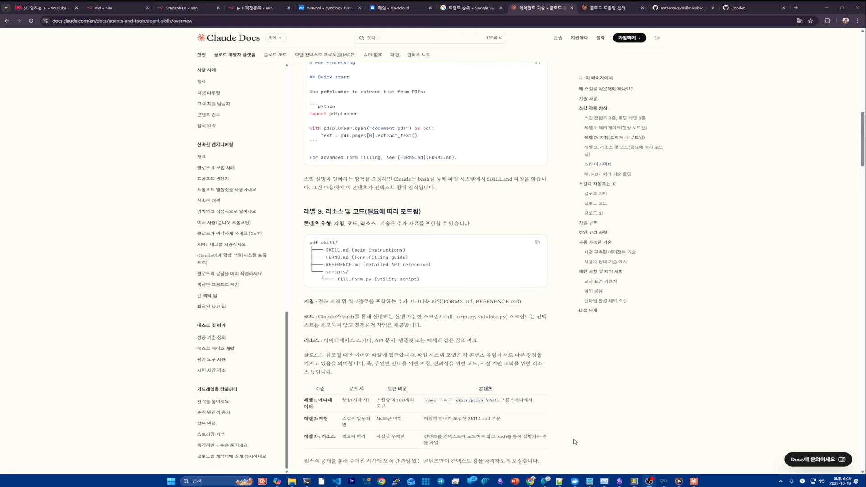